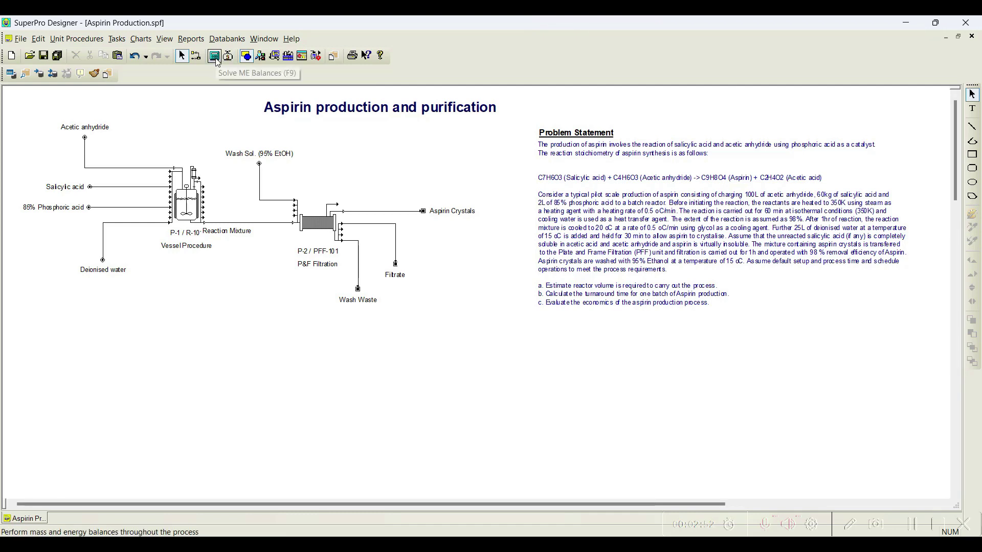
# Solve the mass and energy balances, then open the Acetic anhydride feed stream's properties.
pyautogui.click(214, 56)
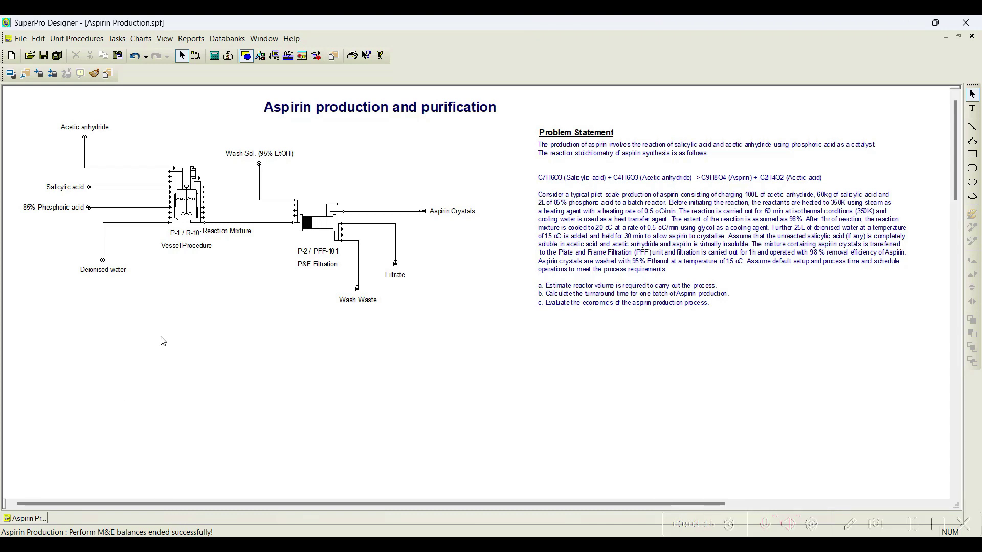
pyautogui.click(140, 169)
pyautogui.doubleClick(140, 168)
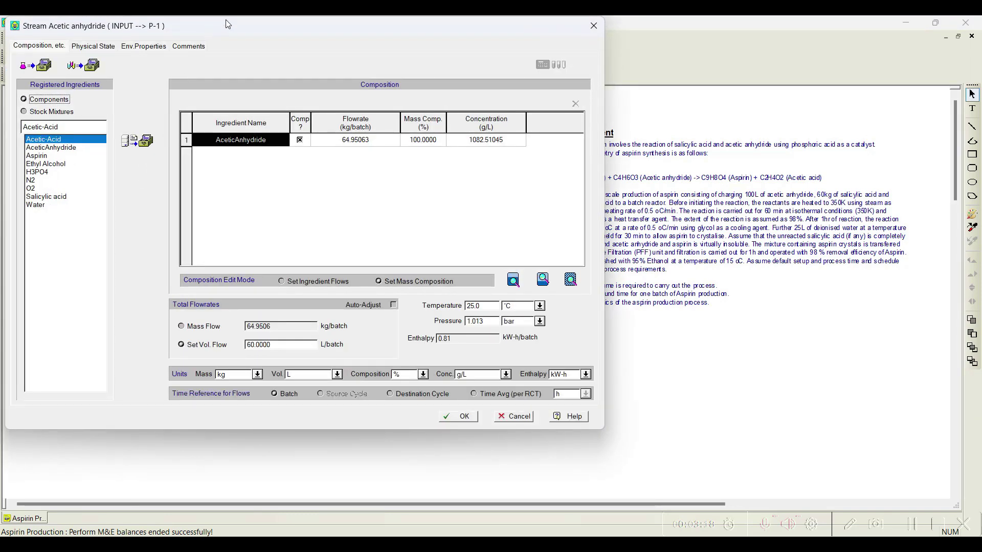
pyautogui.moveTo(228, 24); pyautogui.dragTo(459, 55)
pyautogui.click(747, 447)
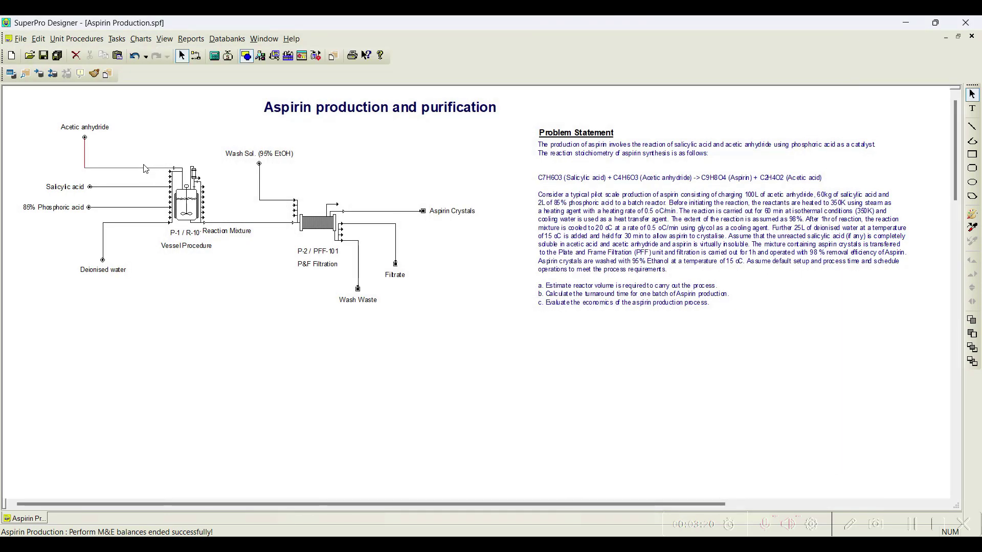
# Review the Acetic anhydride stream's properties and simulation data without making changes.
pyautogui.doubleClick(145, 170)
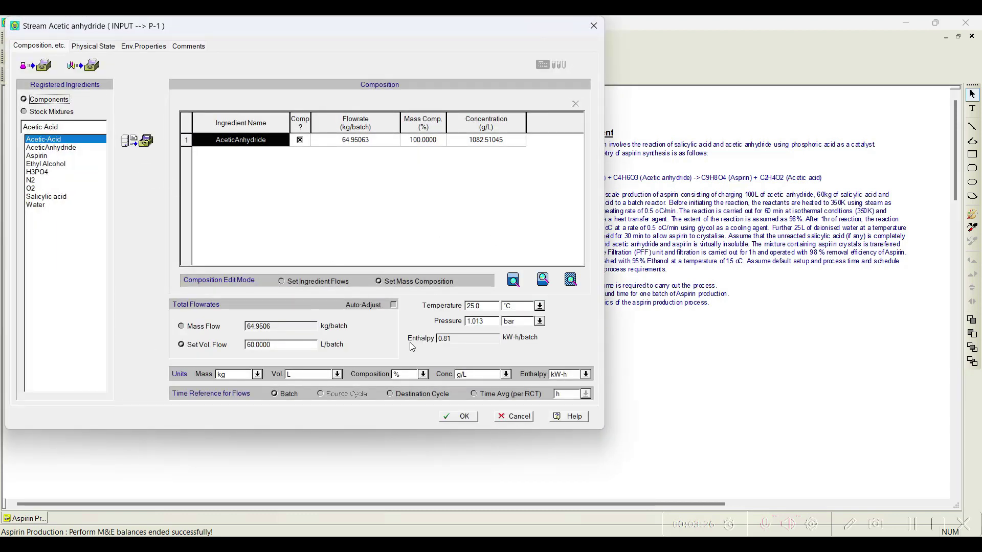
pyautogui.click(514, 417)
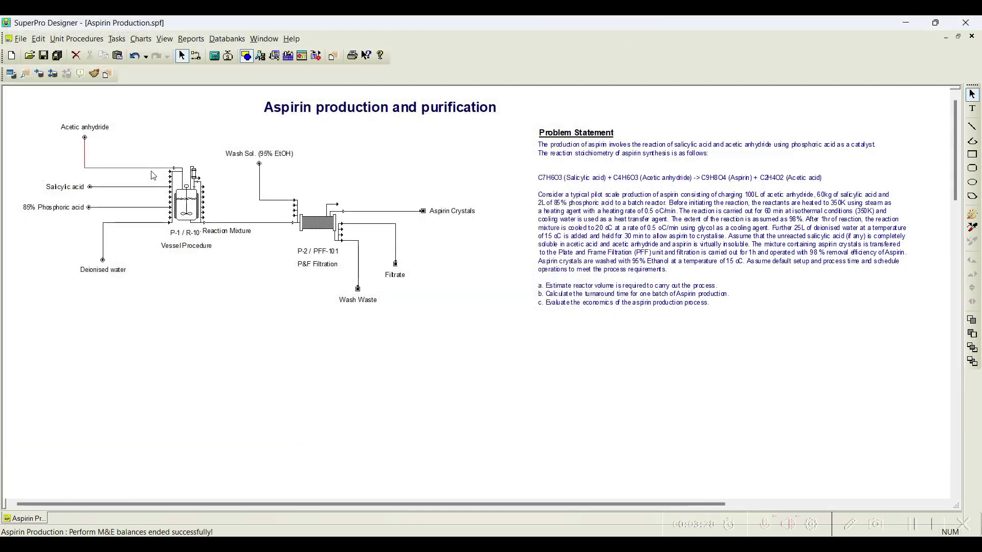
pyautogui.rightClick(153, 168)
pyautogui.click(177, 189)
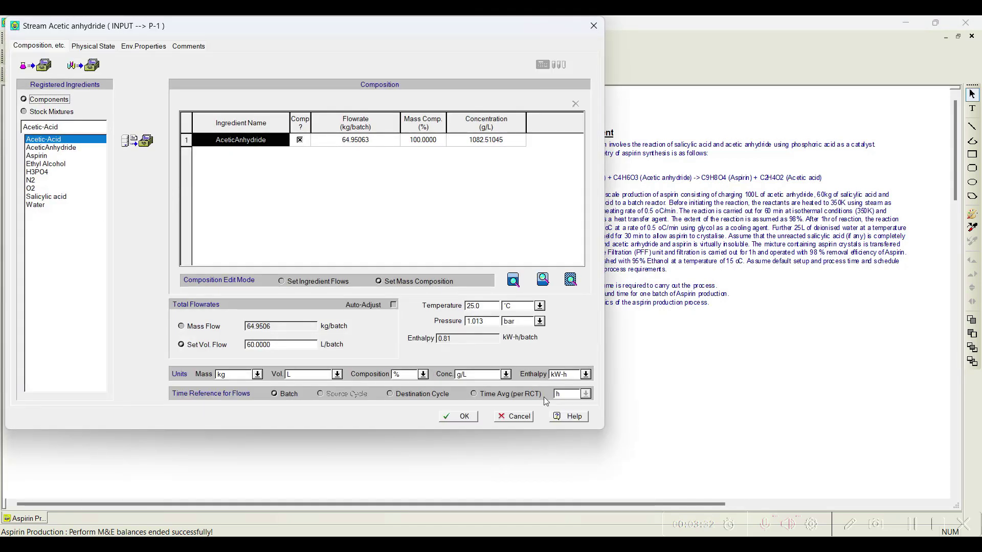
pyautogui.click(517, 416)
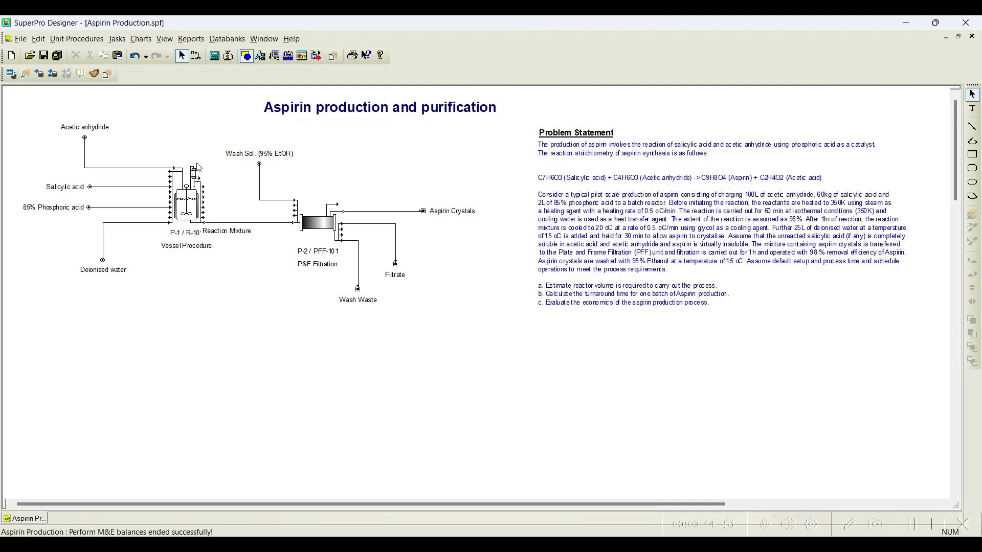
# Open the Reaction Mixture stream and review its flowrate and concentration columns.
pyautogui.click(254, 224)
pyautogui.doubleClick(254, 224)
pyautogui.moveTo(261, 32); pyautogui.dragTo(432, 56)
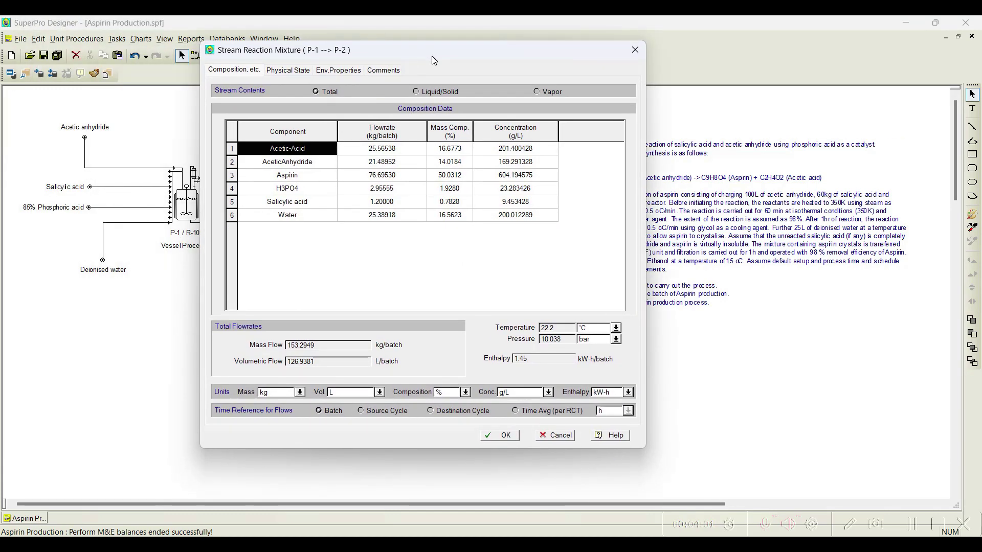
pyautogui.click(412, 127)
pyautogui.click(516, 132)
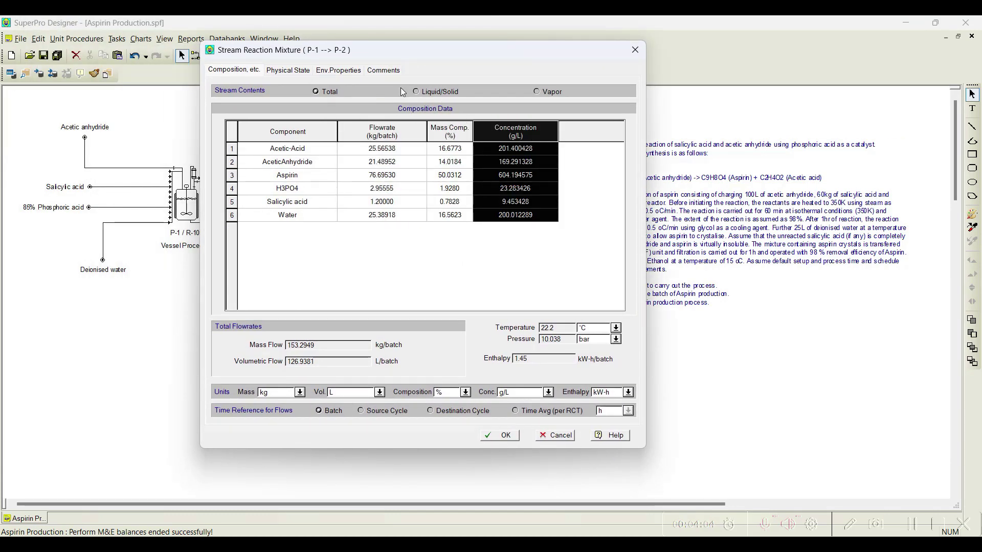
pyautogui.moveTo(372, 53); pyautogui.dragTo(489, 66)
# Go through acetic acid, acetic anhydride, aspirin, salicylic acid (1.2 kg/batch) and water, then close.
pyautogui.click(419, 162)
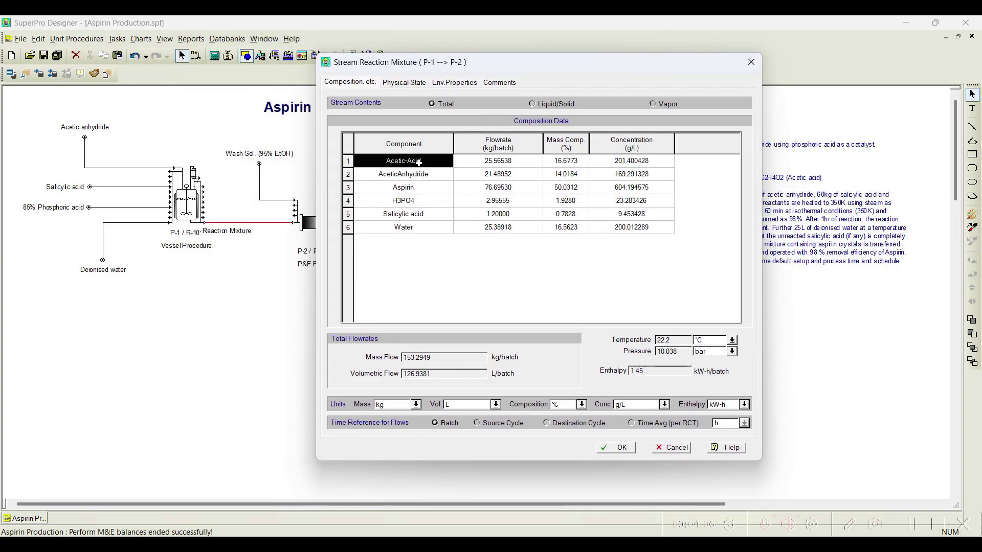
pyautogui.click(416, 175)
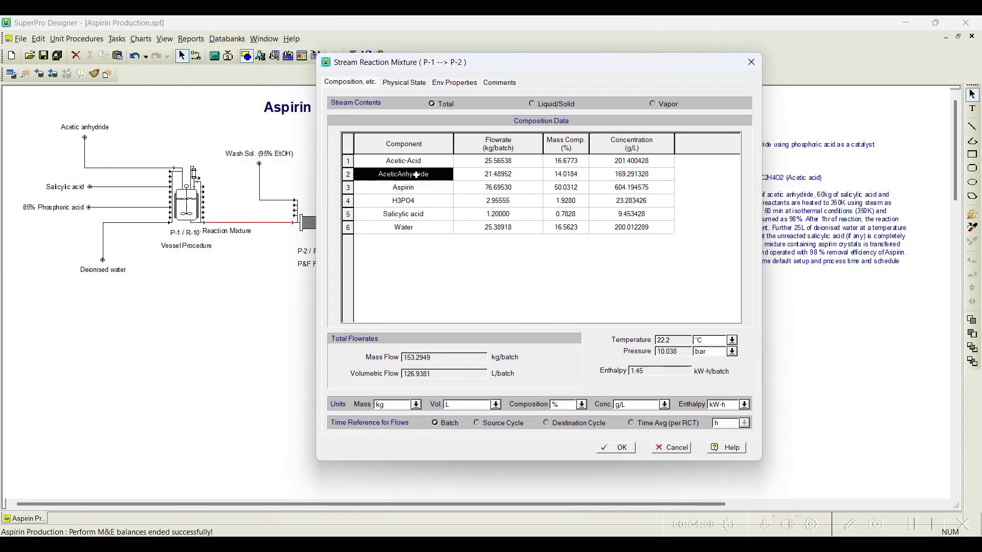
pyautogui.click(406, 188)
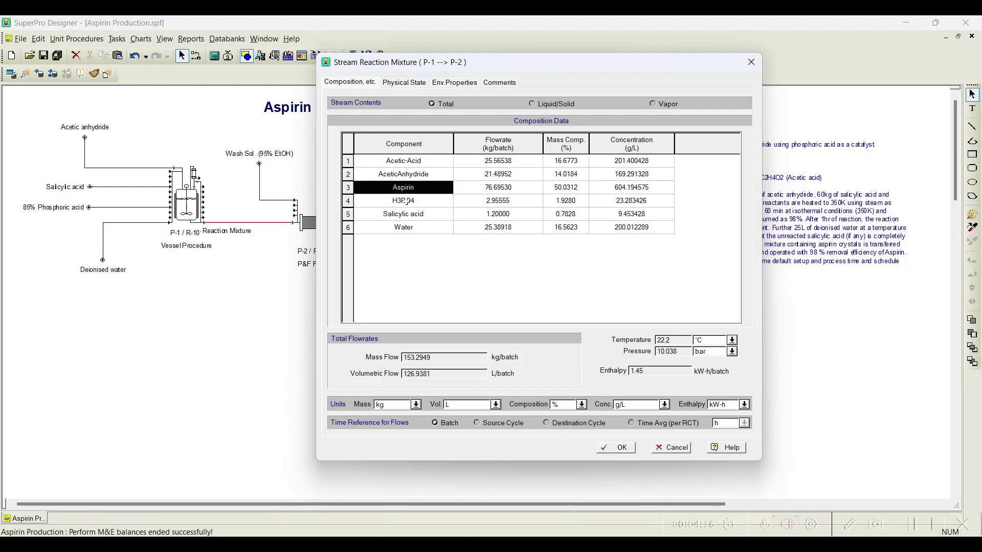
pyautogui.click(401, 214)
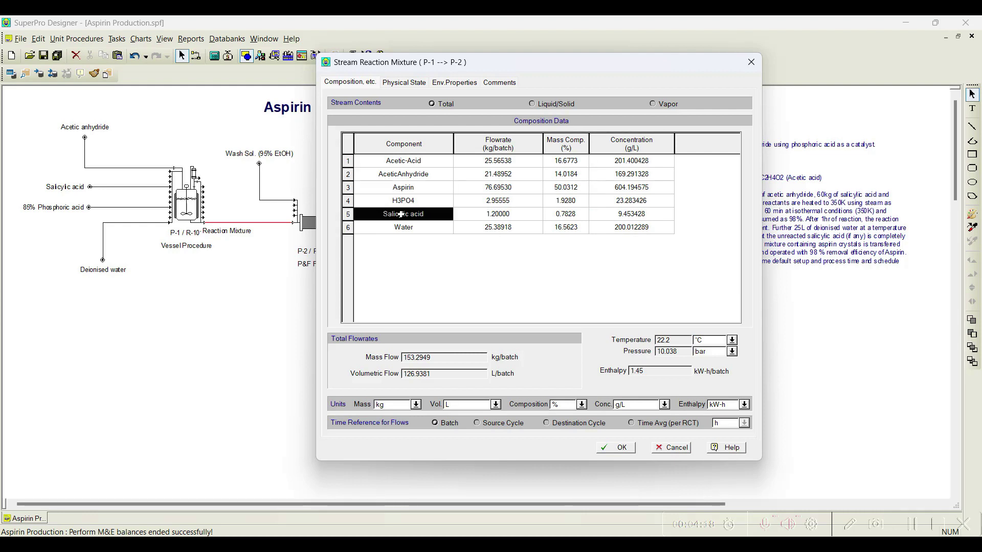
pyautogui.click(401, 228)
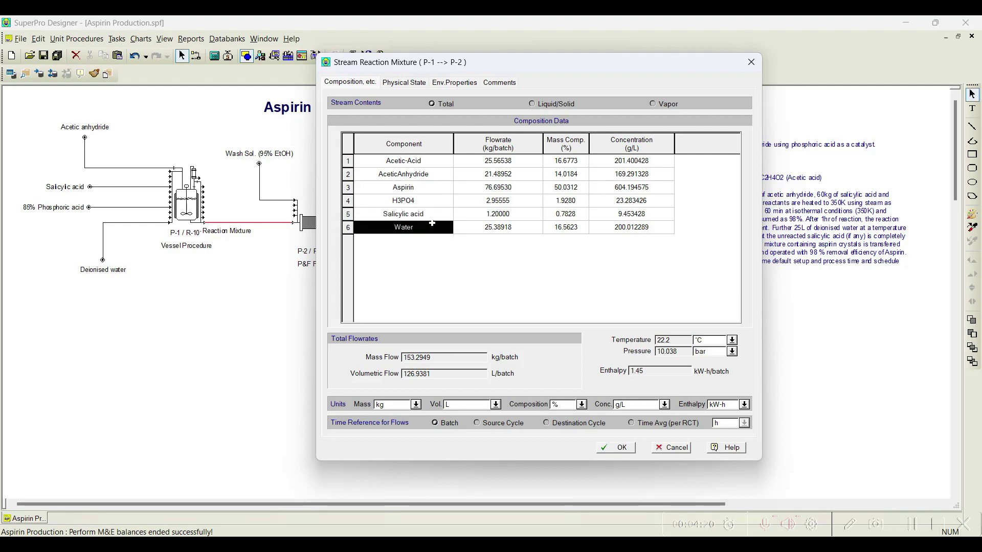
pyautogui.click(494, 214)
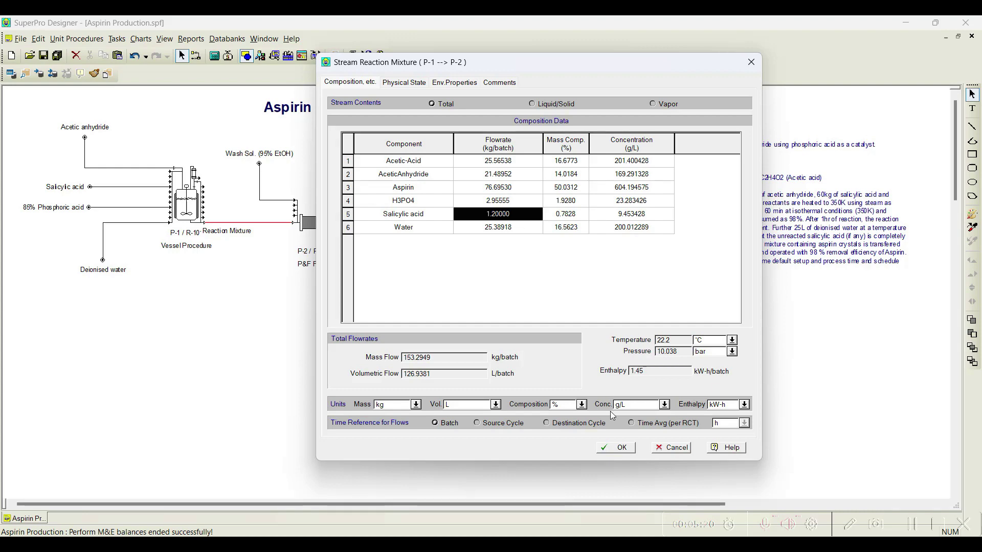
pyautogui.click(612, 452)
# Set P-1's REACT-1 reaction time to 90 min and conversion to 100%.
pyautogui.rightClick(205, 204)
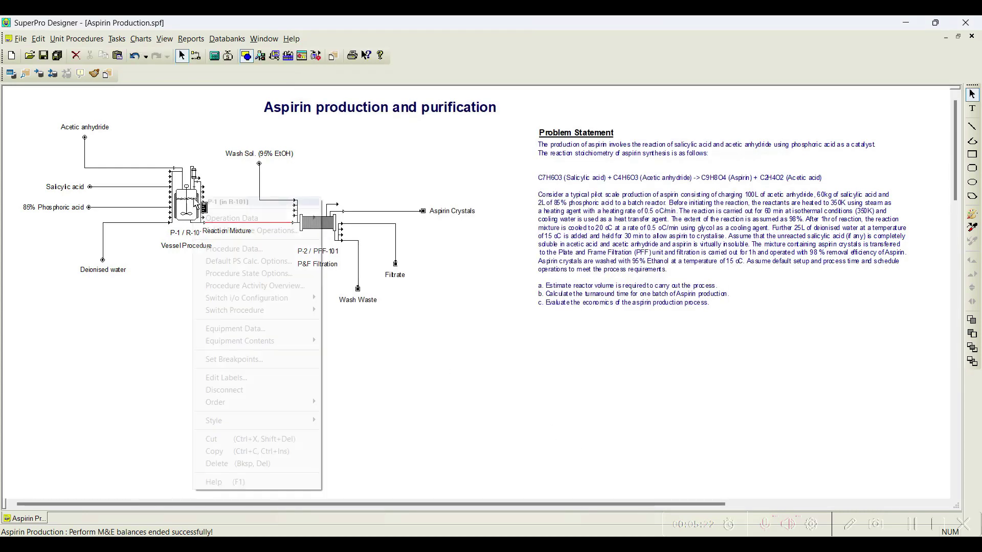
pyautogui.moveTo(255, 219)
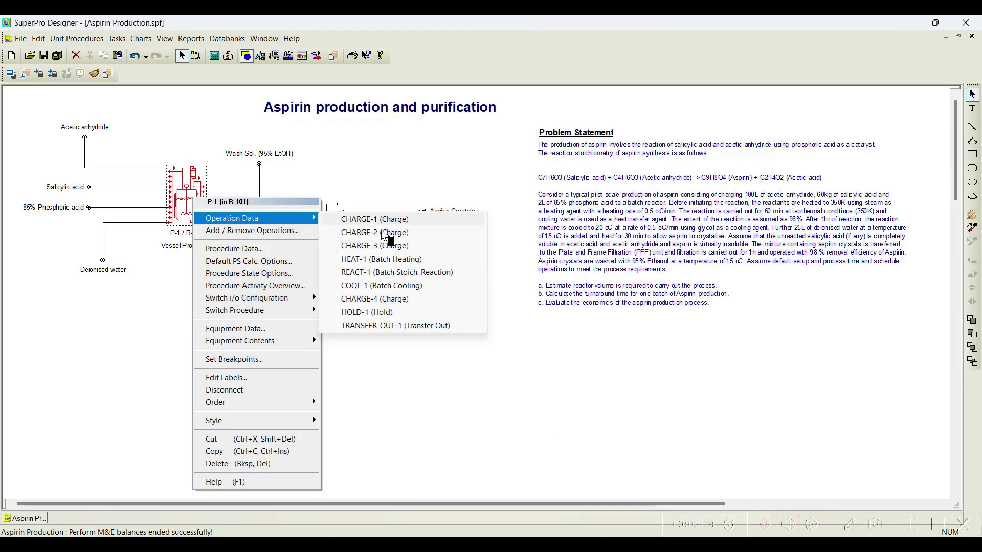
pyautogui.click(389, 274)
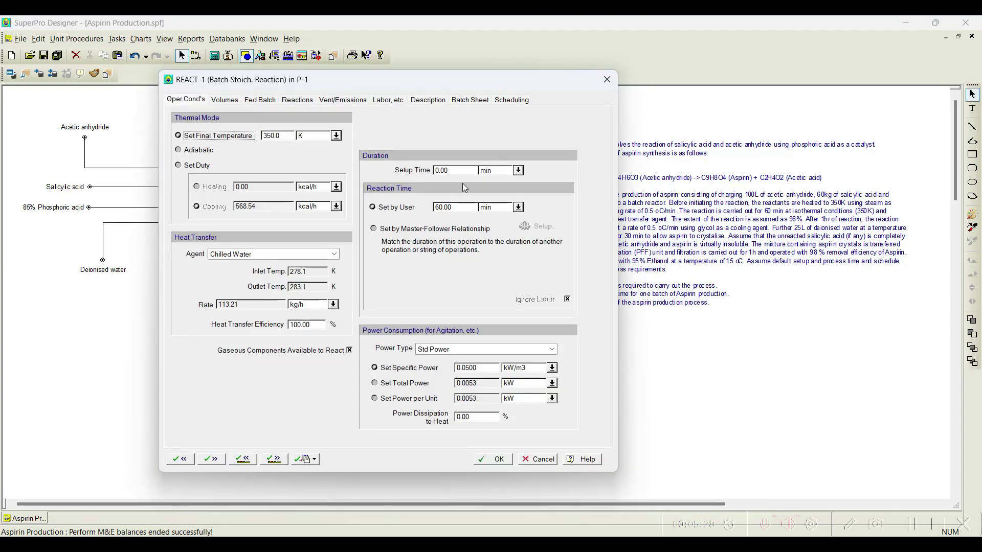
pyautogui.doubleClick(453, 208)
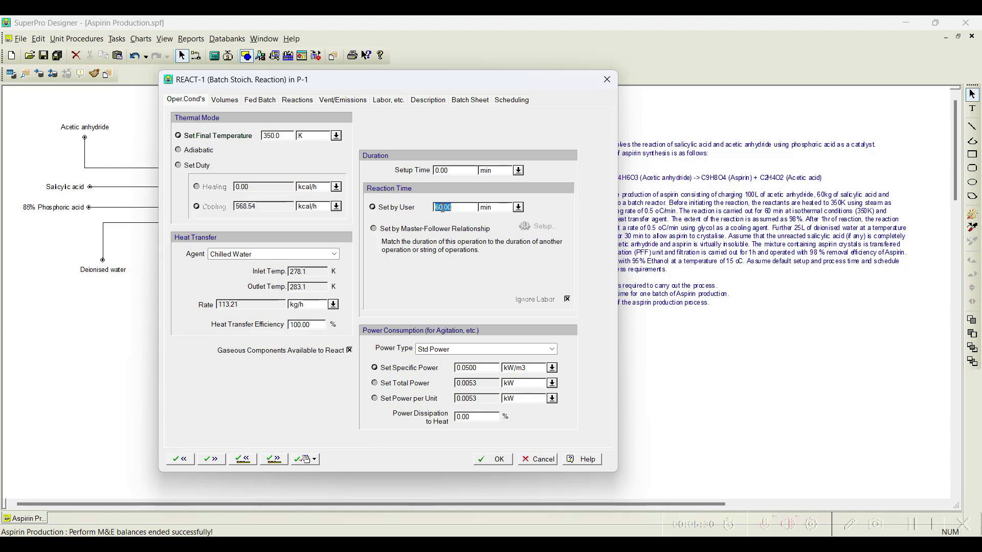
pyautogui.write('90.00')
pyautogui.click(300, 100)
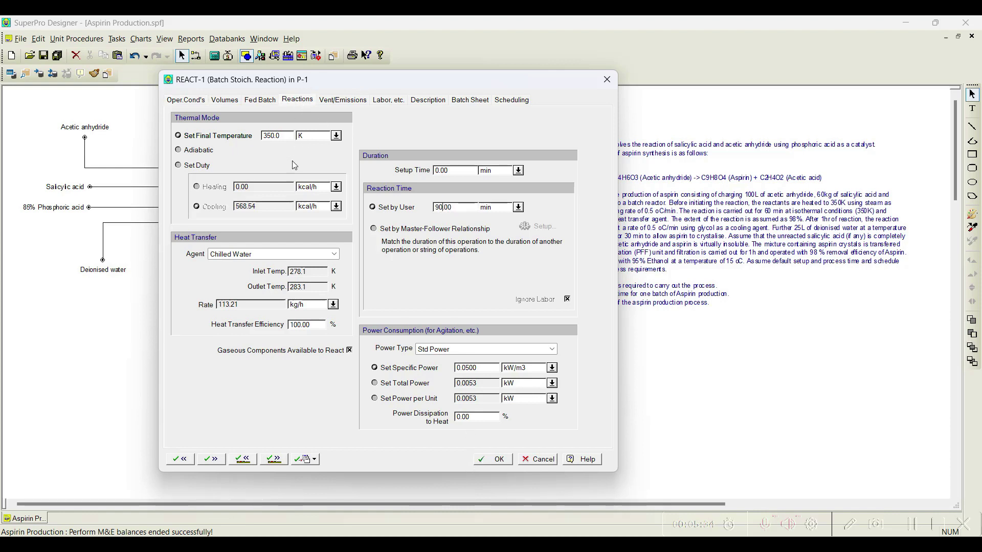
pyautogui.doubleClick(266, 197)
pyautogui.write('100.00')
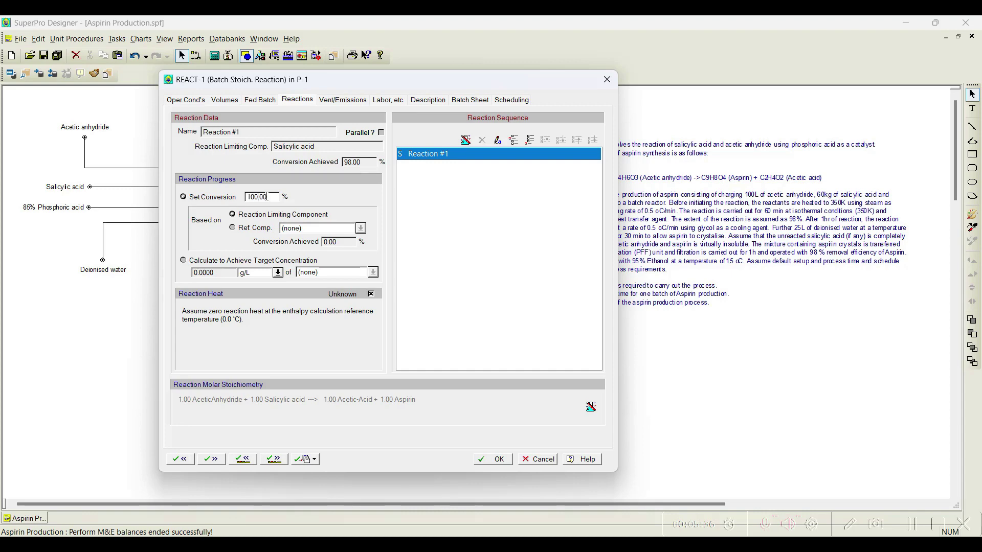
pyautogui.click(499, 464)
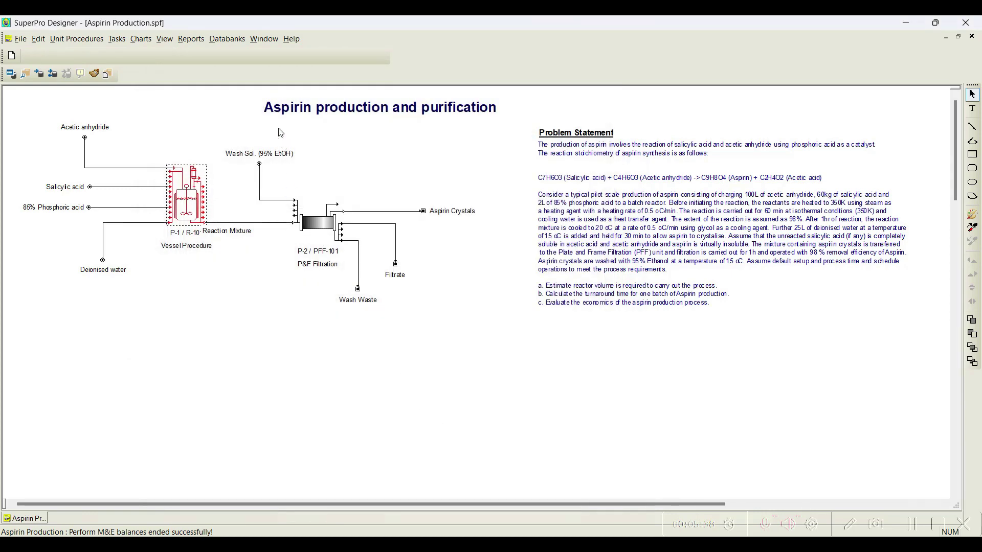
# Re-solve and confirm Reaction Mixture shows 78.26051 kg/batch aspirin and no salicylic acid.
pyautogui.click(215, 55)
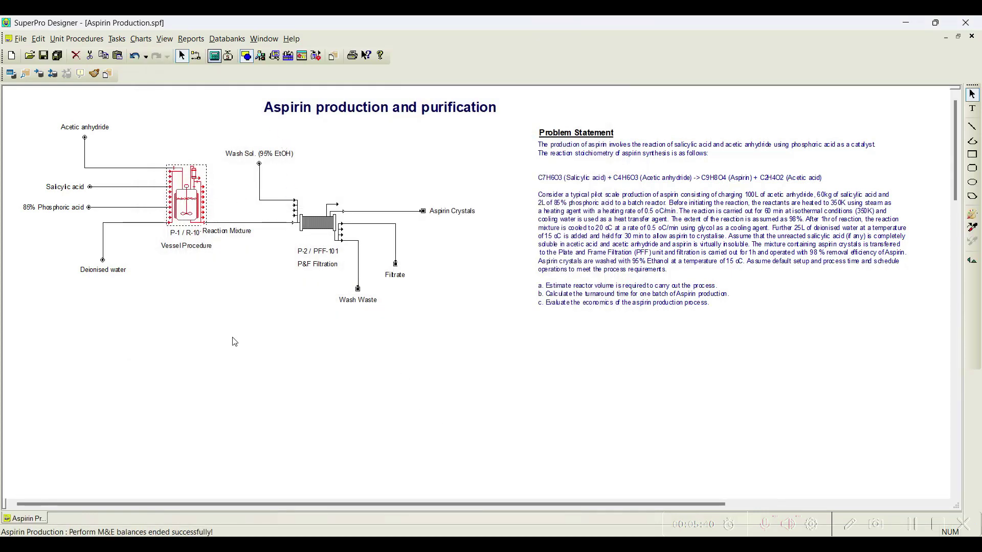
pyautogui.doubleClick(242, 225)
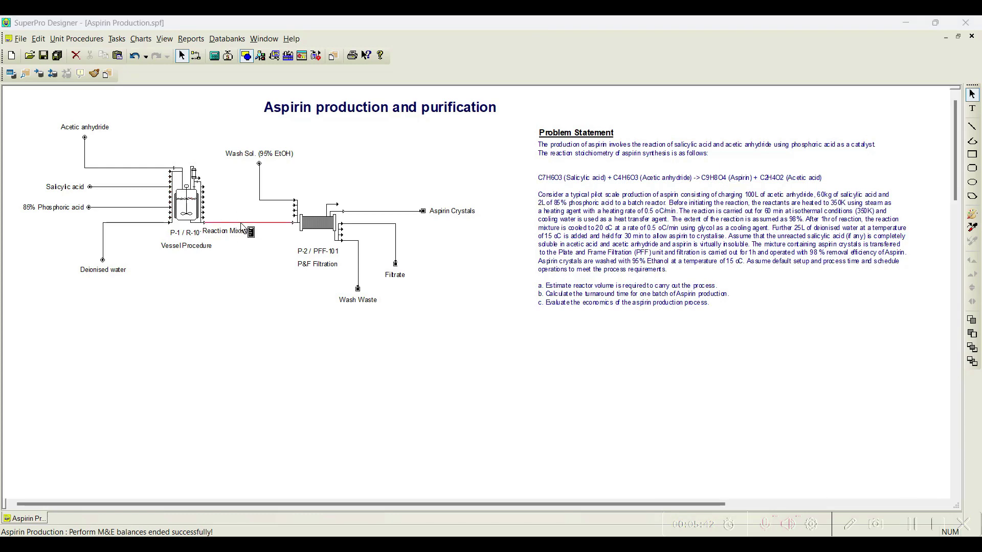
pyautogui.moveTo(208, 37); pyautogui.dragTo(602, 42)
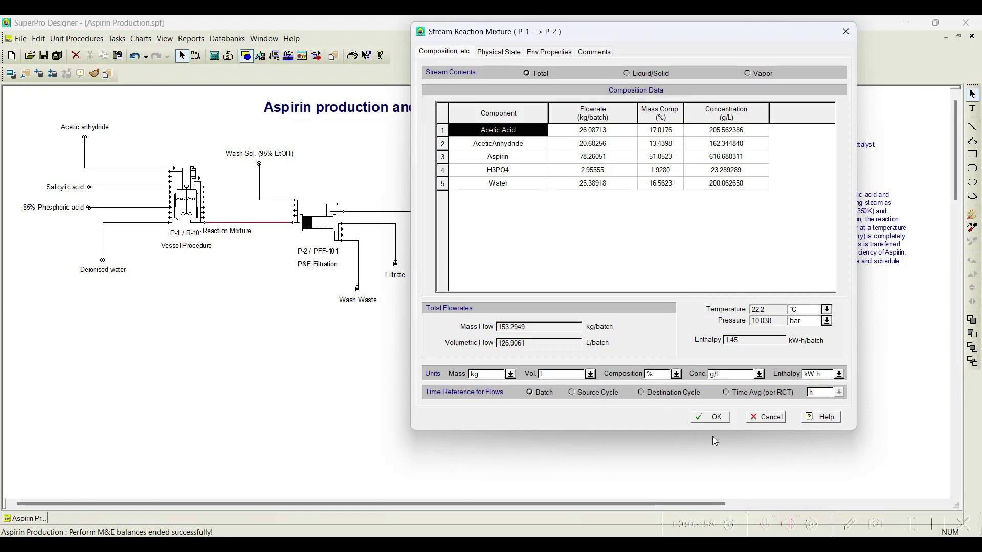
pyautogui.click(711, 417)
# Lower REACT-1's set conversion on its Reactions tab from 100%.
pyautogui.rightClick(195, 202)
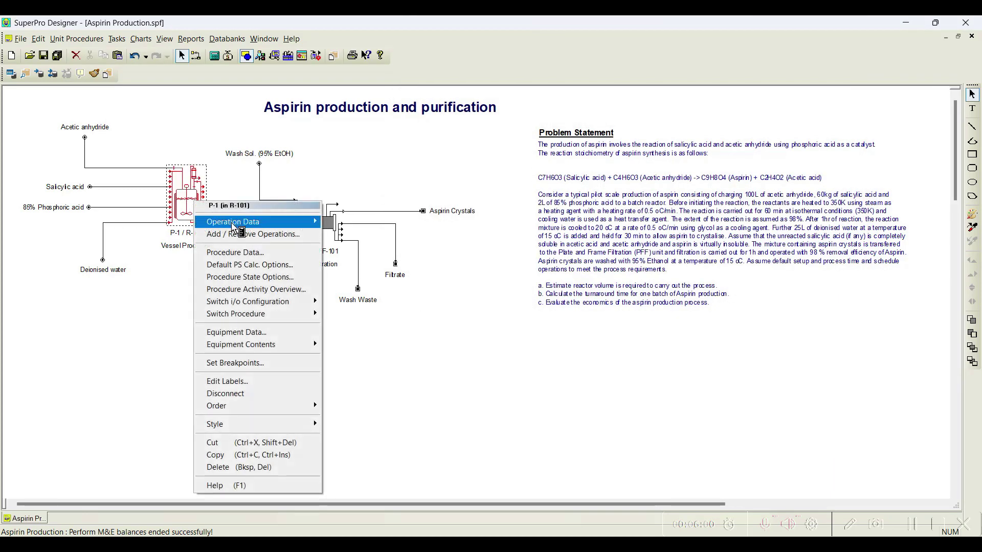
pyautogui.moveTo(266, 221)
pyautogui.click(393, 277)
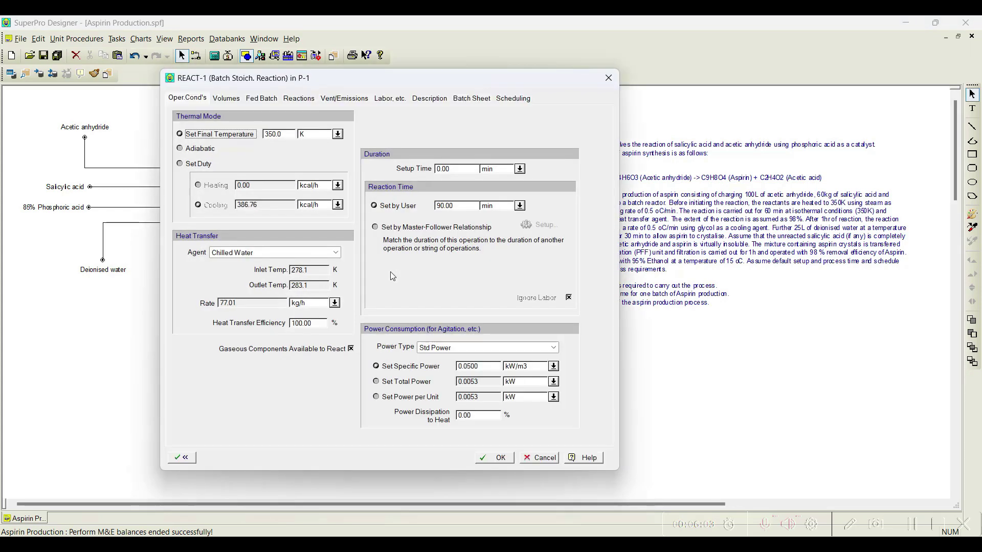
pyautogui.click(309, 100)
pyautogui.doubleClick(269, 195)
pyautogui.write('98.00')
pyautogui.click(494, 458)
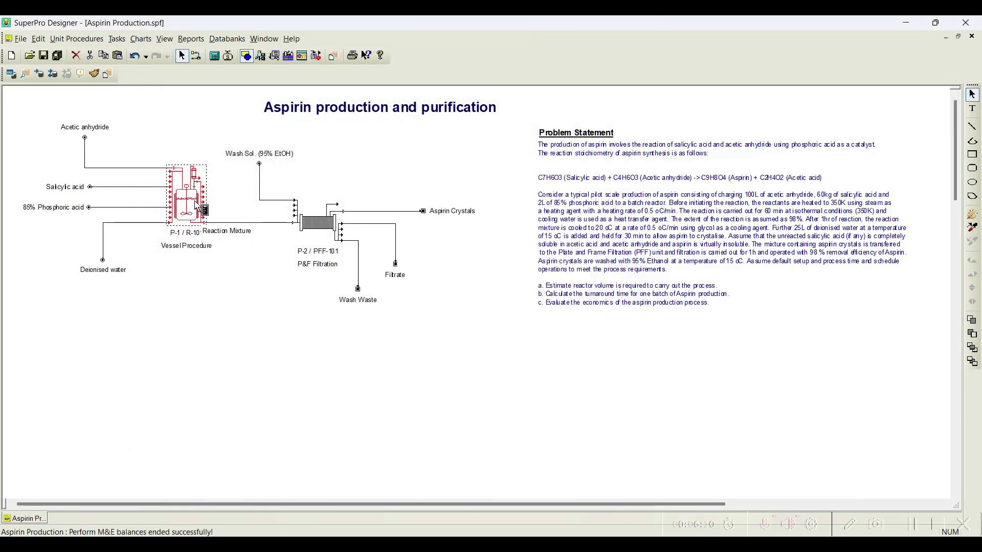
# Re-solve and confirm Reaction Mixture is back to 76.6953 kg/batch aspirin, 1.2 kg/batch salicylic acid.
pyautogui.click(228, 56)
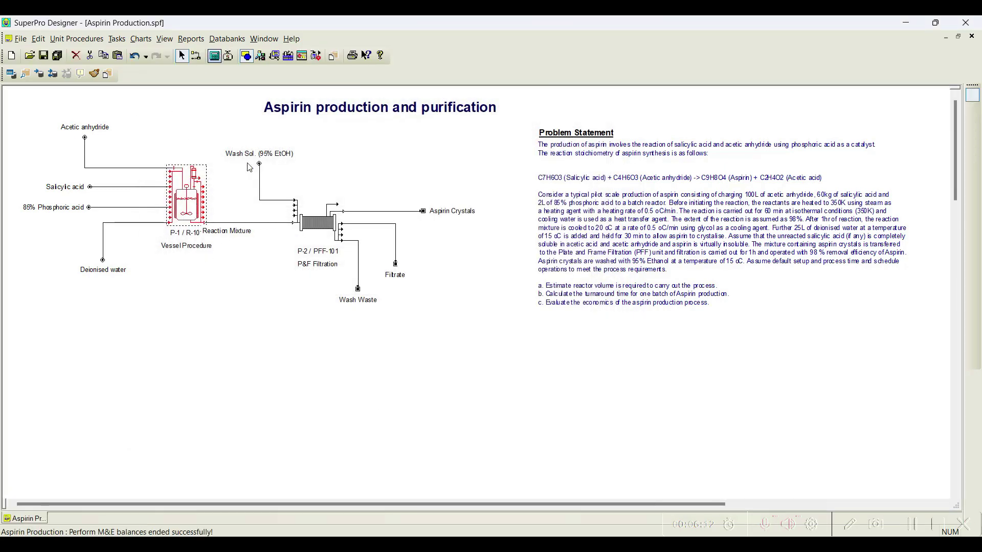
pyautogui.doubleClick(257, 223)
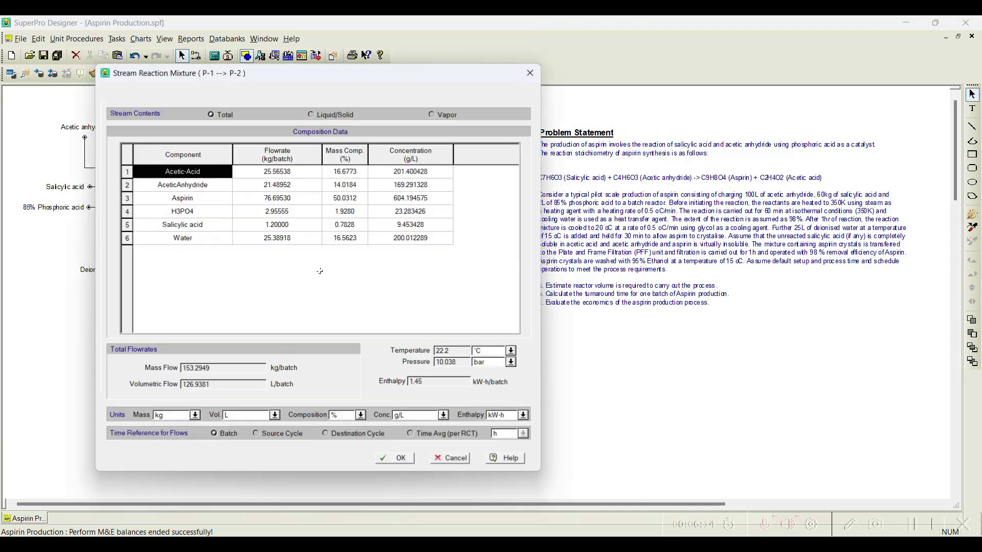
pyautogui.moveTo(265, 76); pyautogui.dragTo(534, 73)
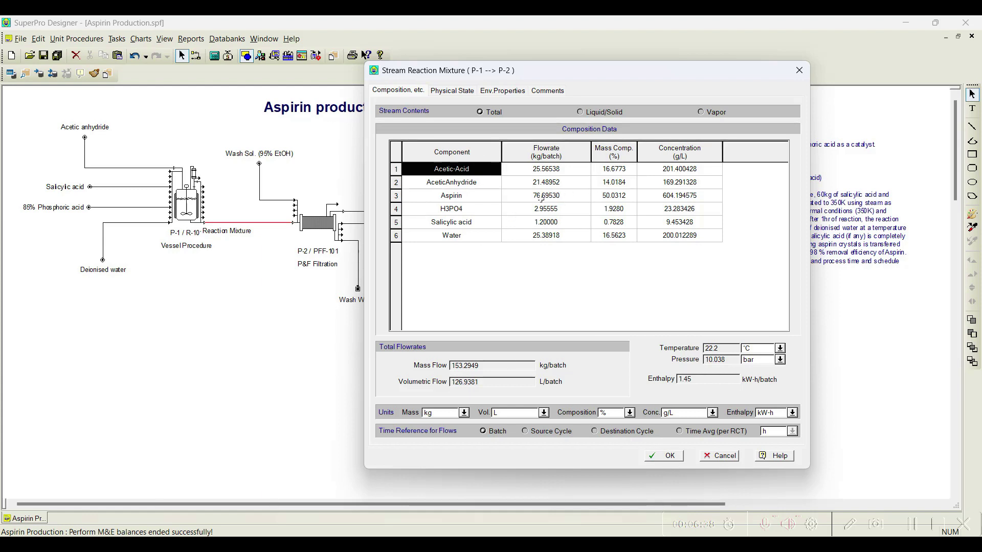
pyautogui.click(674, 455)
# Change REACT-1's reaction time in P-1 to 60 min.
pyautogui.rightClick(180, 198)
pyautogui.moveTo(233, 224)
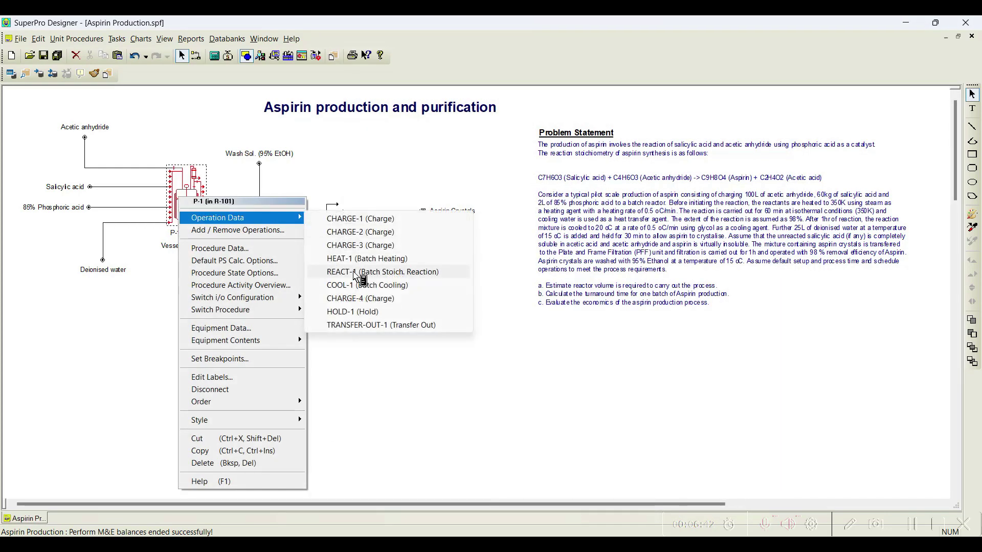
pyautogui.click(358, 277)
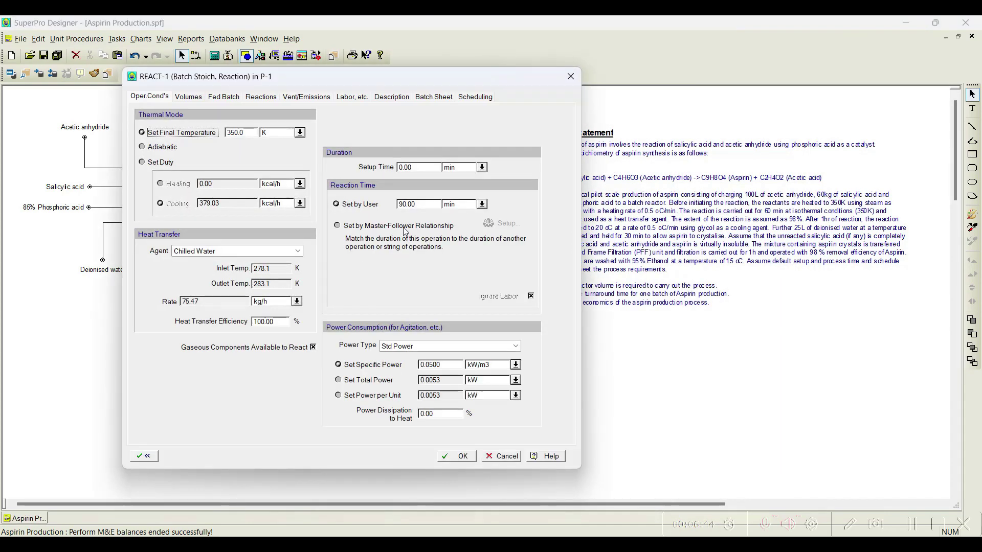
pyautogui.click(411, 205)
pyautogui.click(412, 204)
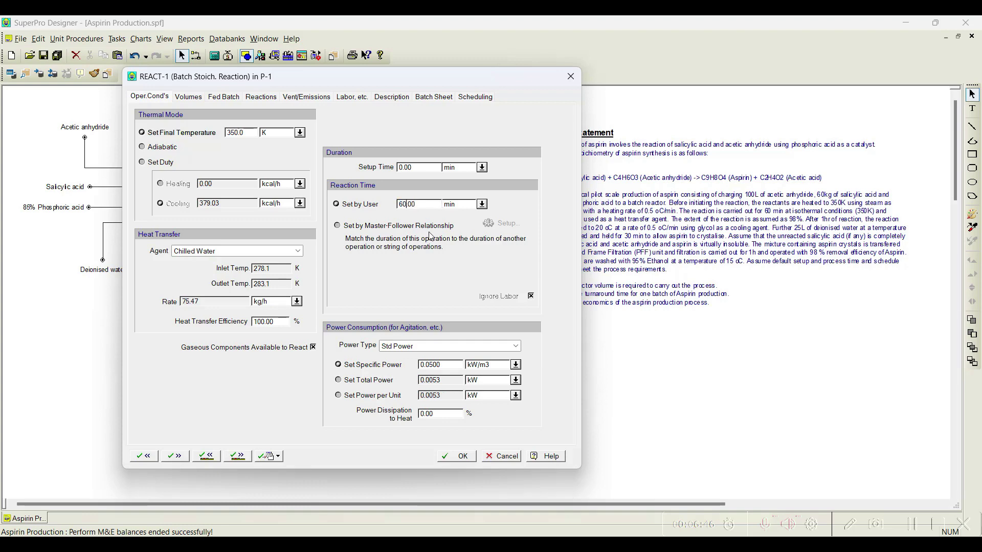
pyautogui.click(455, 456)
# Check the Reaction Mixture composition, still showing 1.2 kg/batch salicylic acid.
pyautogui.click(248, 326)
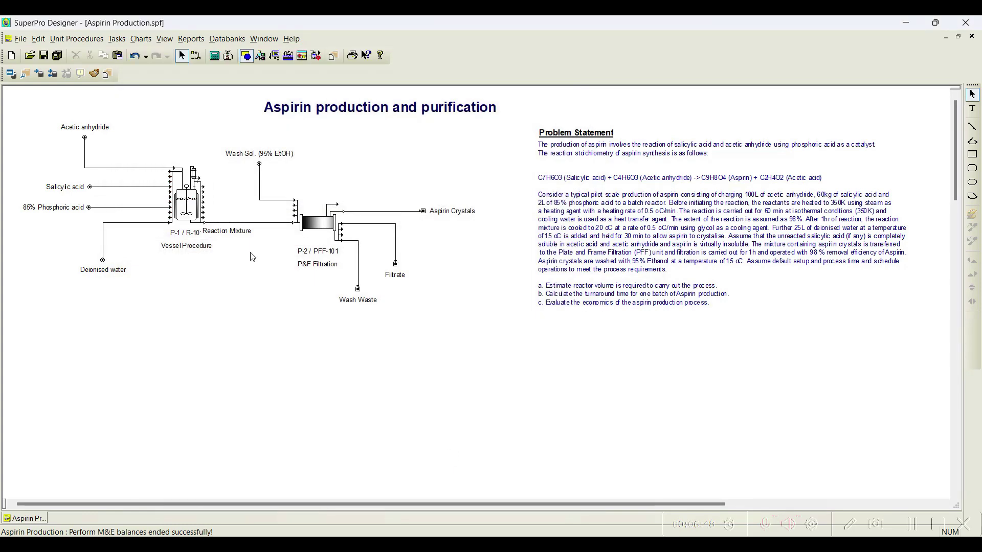
pyautogui.doubleClick(261, 224)
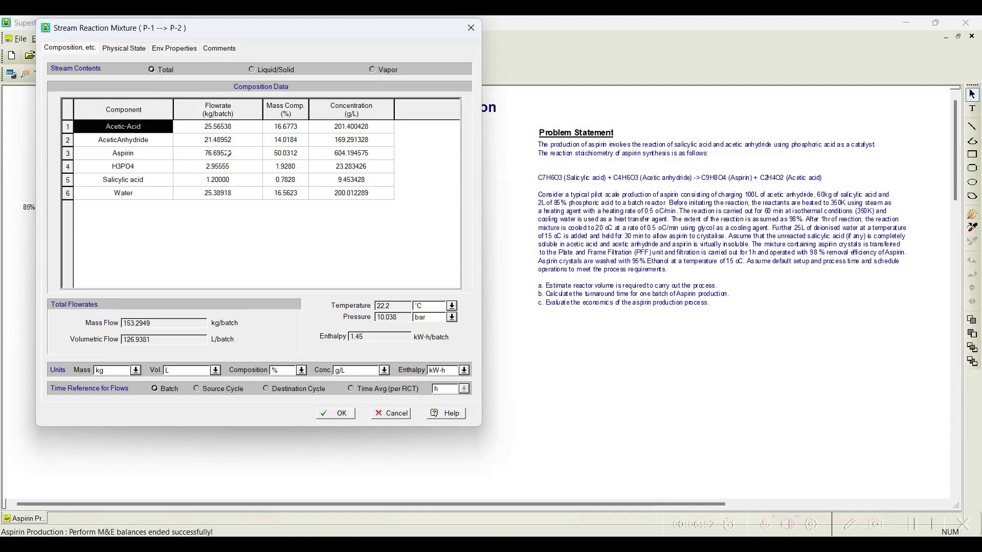
pyautogui.click(350, 413)
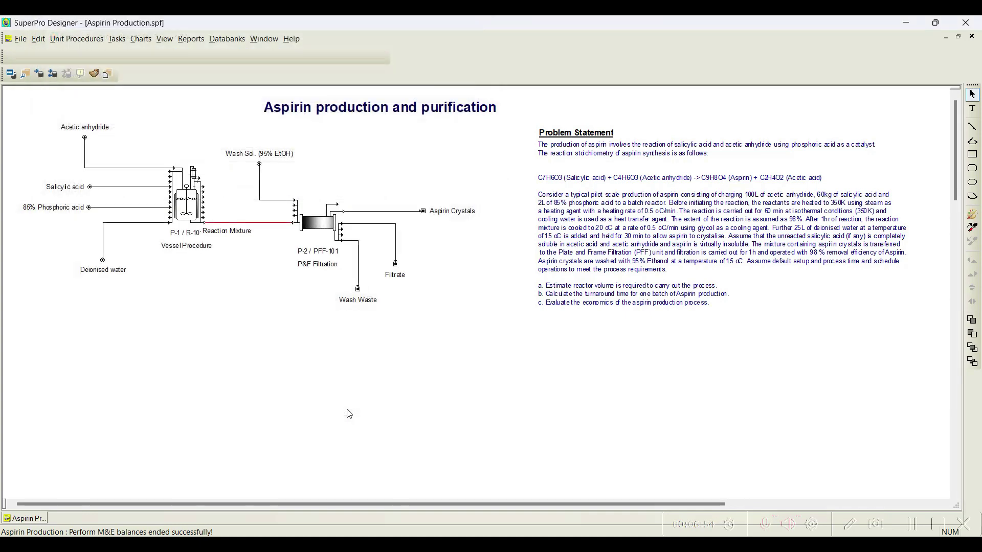
pyautogui.click(275, 322)
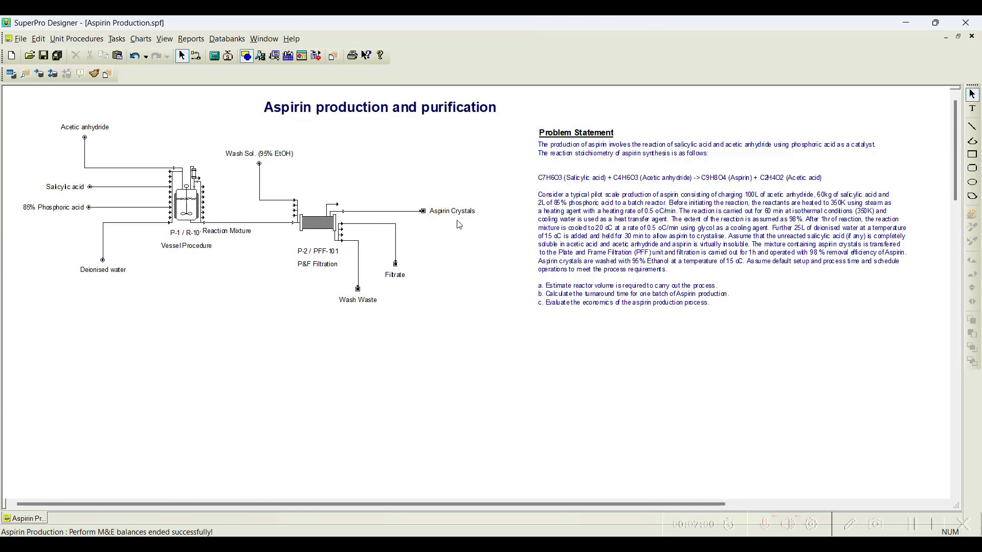
# Review the Aspirin Crystals and Filtrate output stream compositions.
pyautogui.doubleClick(399, 213)
pyautogui.moveTo(384, 33); pyautogui.dragTo(662, 56)
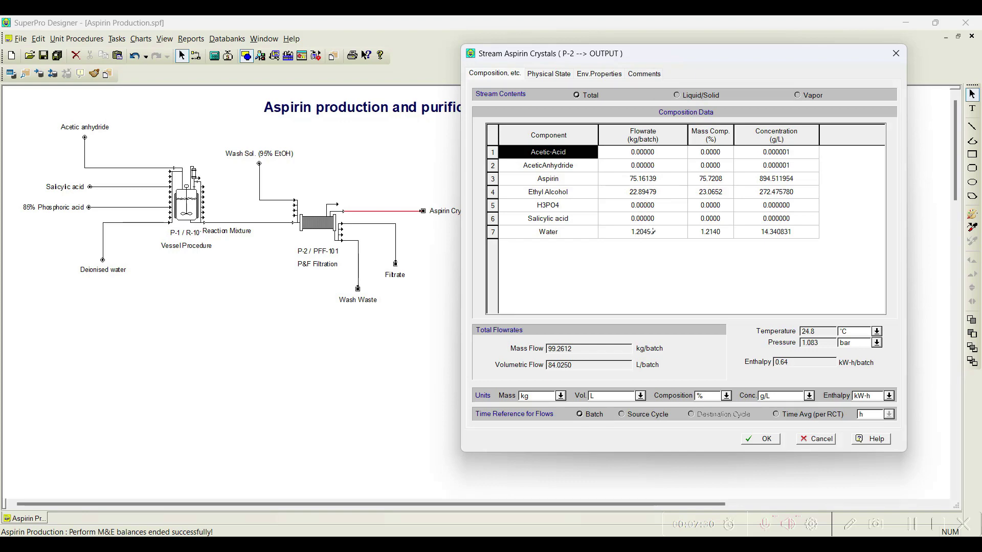
pyautogui.click(762, 438)
pyautogui.doubleClick(394, 229)
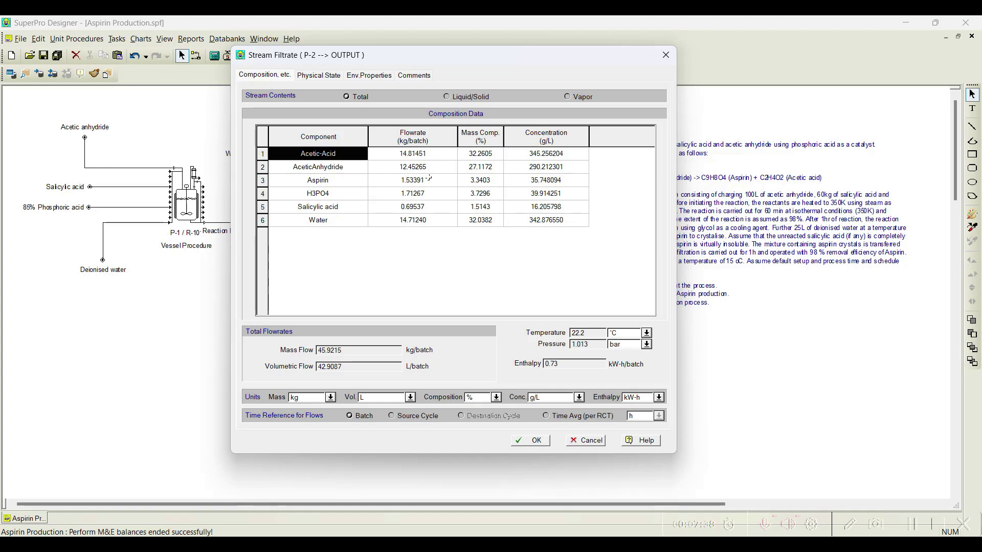
pyautogui.click(546, 440)
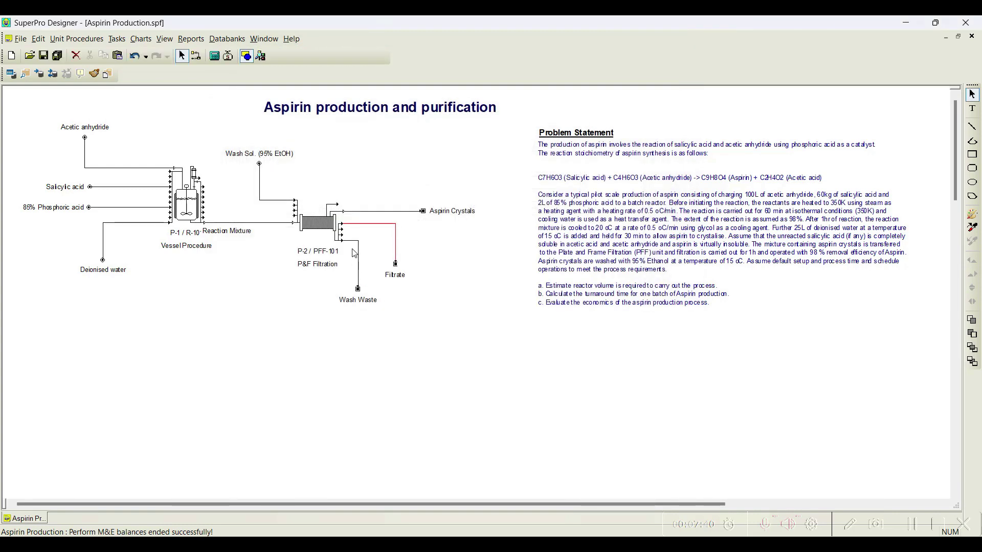
# Review Wash Waste, then open the Wash Sol. (95% EtOH) feed showing 200.7480 kg/batch.
pyautogui.doubleClick(356, 244)
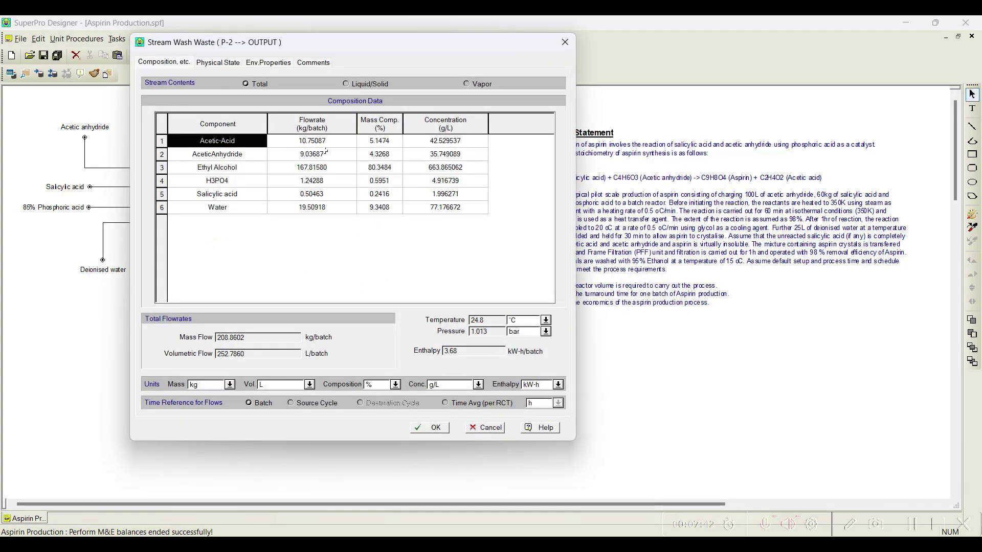
pyautogui.moveTo(347, 53); pyautogui.dragTo(679, 52)
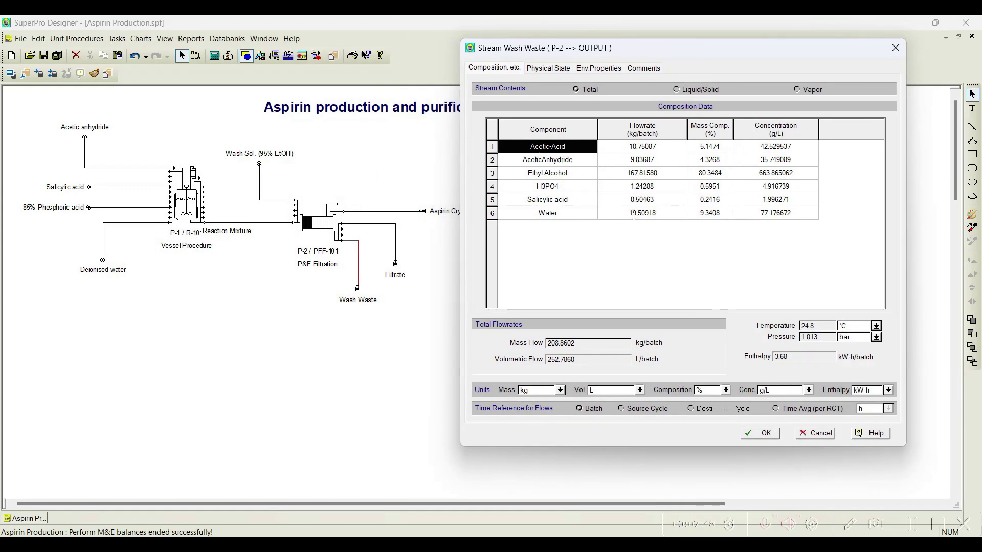
pyautogui.click(759, 434)
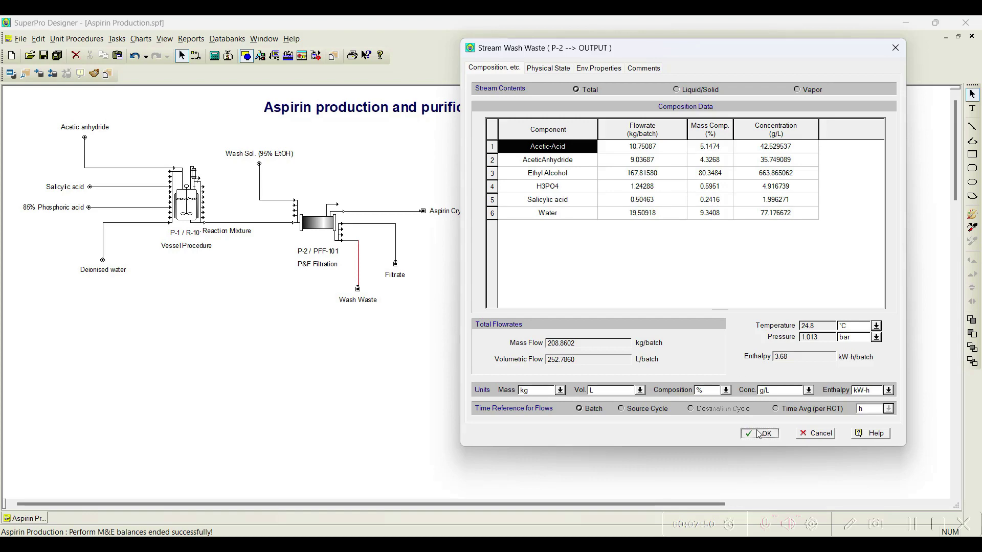
pyautogui.doubleClick(278, 201)
pyautogui.moveTo(307, 34); pyautogui.dragTo(497, 49)
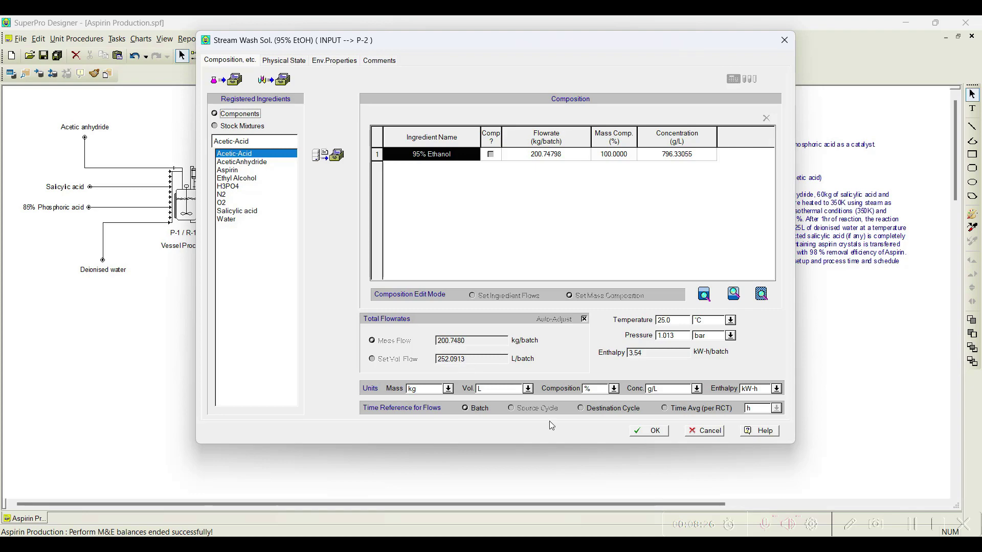
# Close the Wash Sol. stream details and select, then deselect, the whole flowsheet.
pyautogui.click(647, 431)
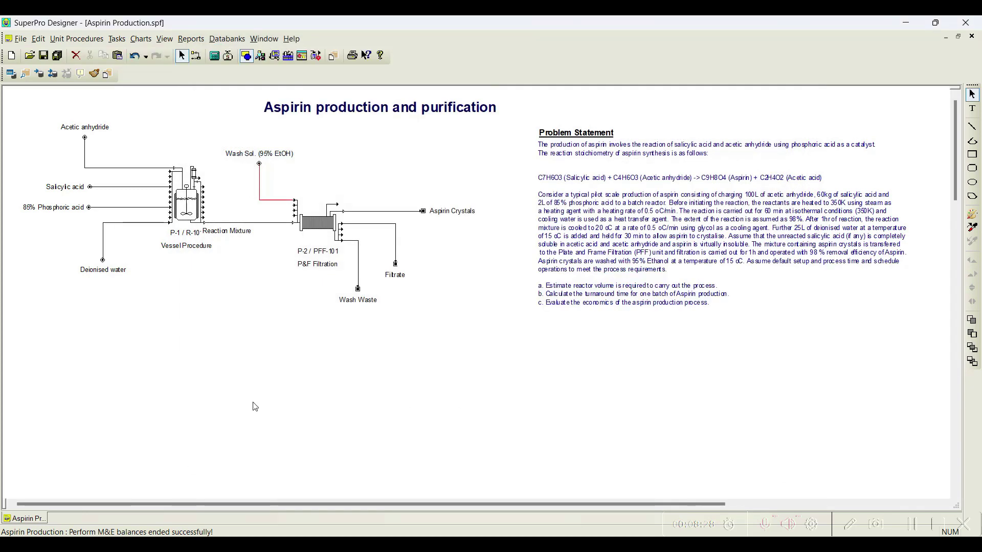
pyautogui.click(37, 129)
pyautogui.moveTo(12, 105); pyautogui.dragTo(424, 360)
pyautogui.click(424, 360)
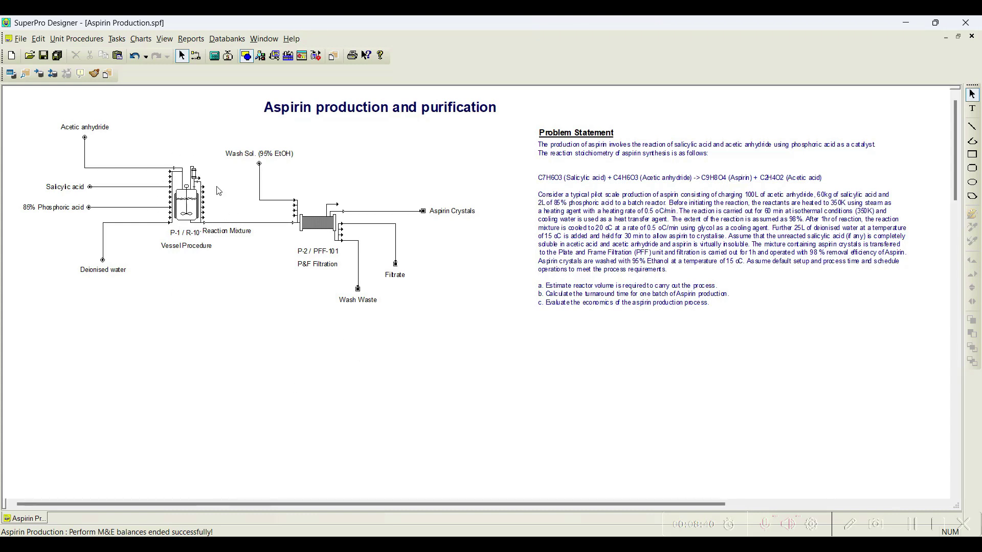
pyautogui.rightClick(192, 203)
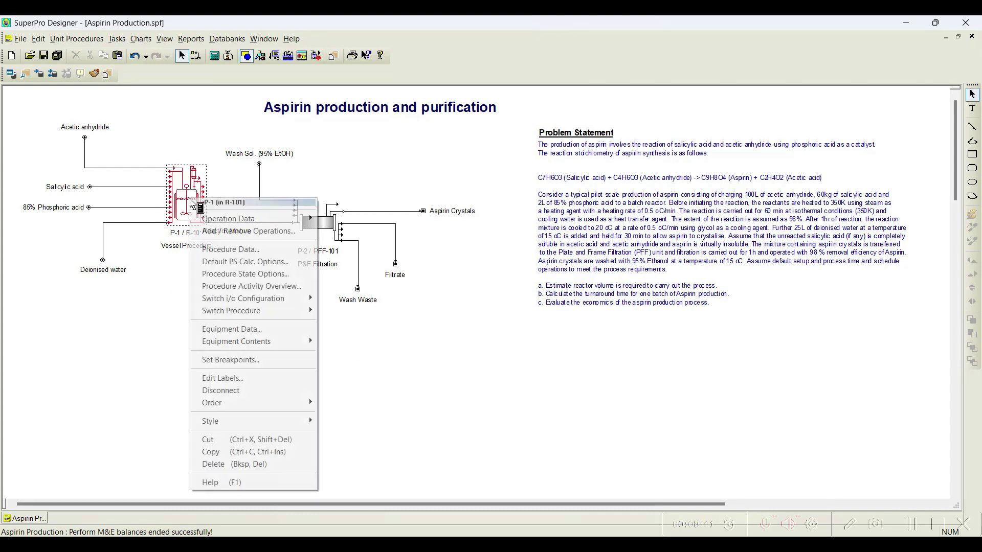
pyautogui.click(253, 329)
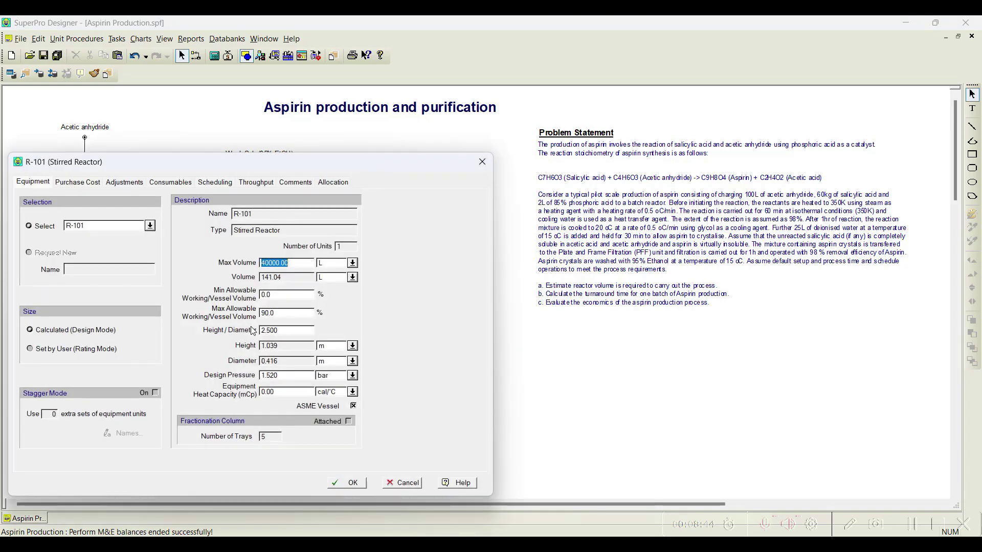
pyautogui.moveTo(150, 159); pyautogui.dragTo(369, 118)
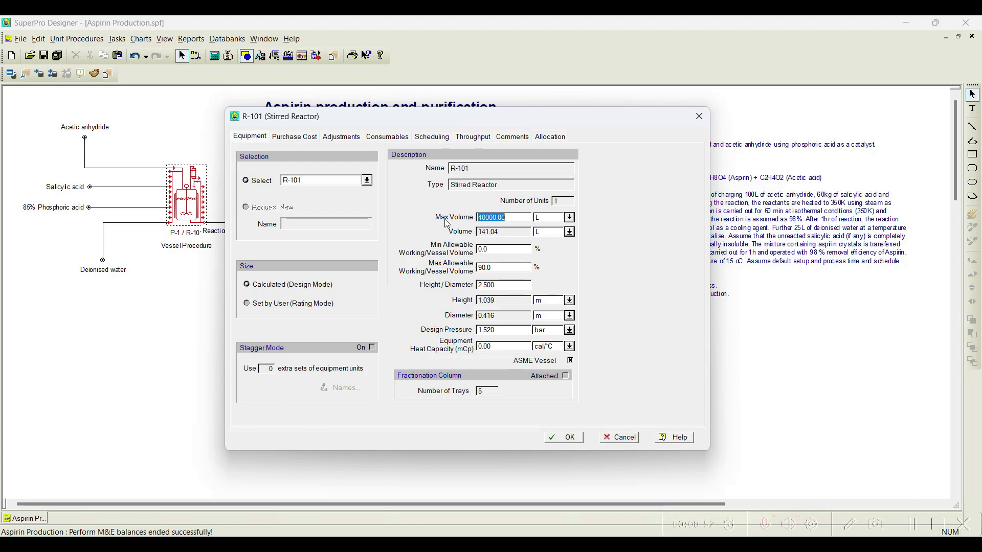
pyautogui.moveTo(468, 118); pyautogui.dragTo(564, 110)
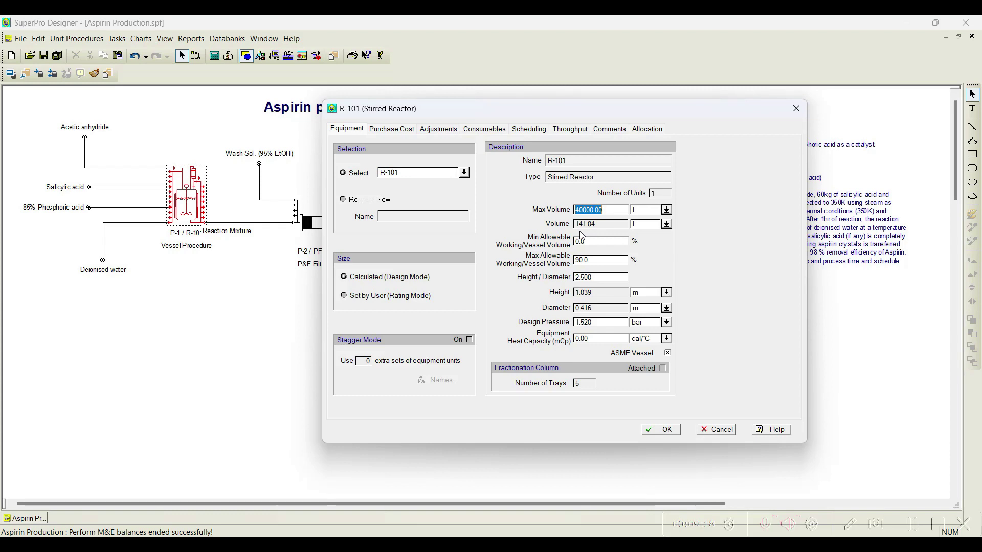
pyautogui.click(663, 430)
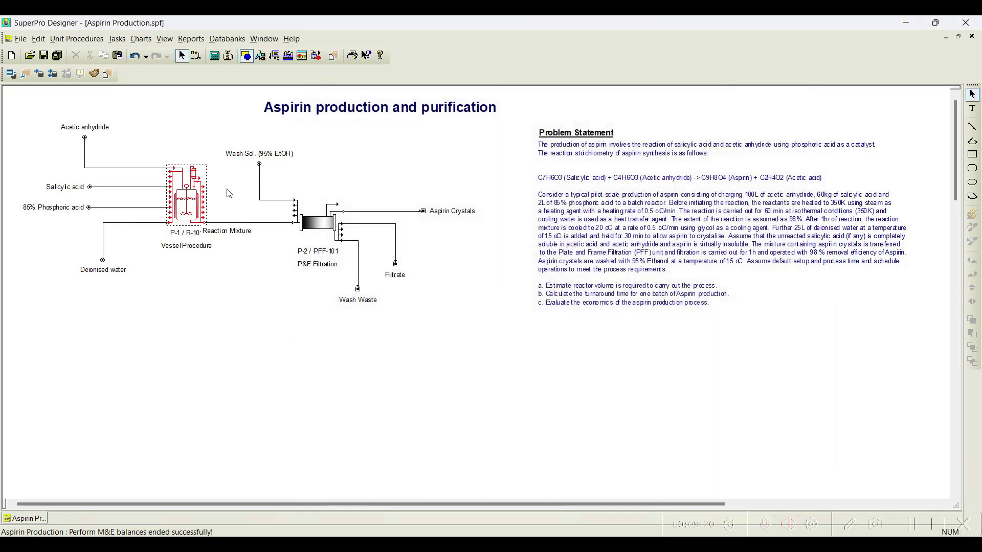
# Solve the balances and review R-101's contents during P-1, peaking at 153.4613 kg and 90% fill.
pyautogui.rightClick(184, 218)
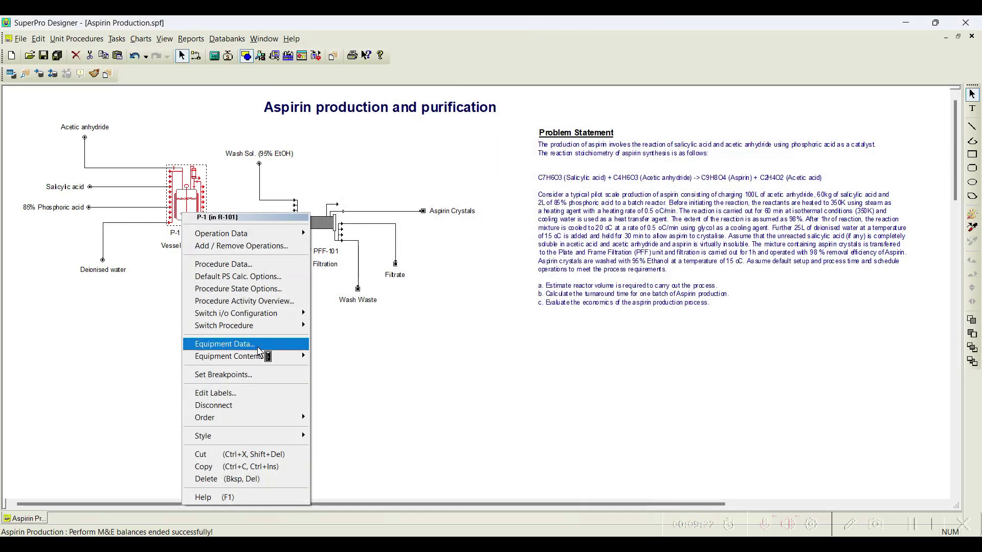
pyautogui.moveTo(263, 359)
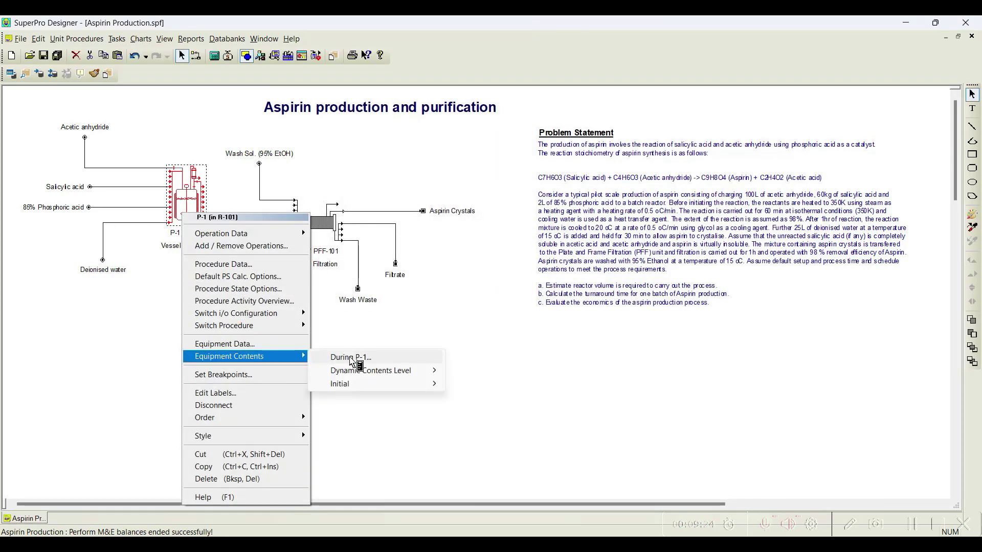
pyautogui.click(351, 355)
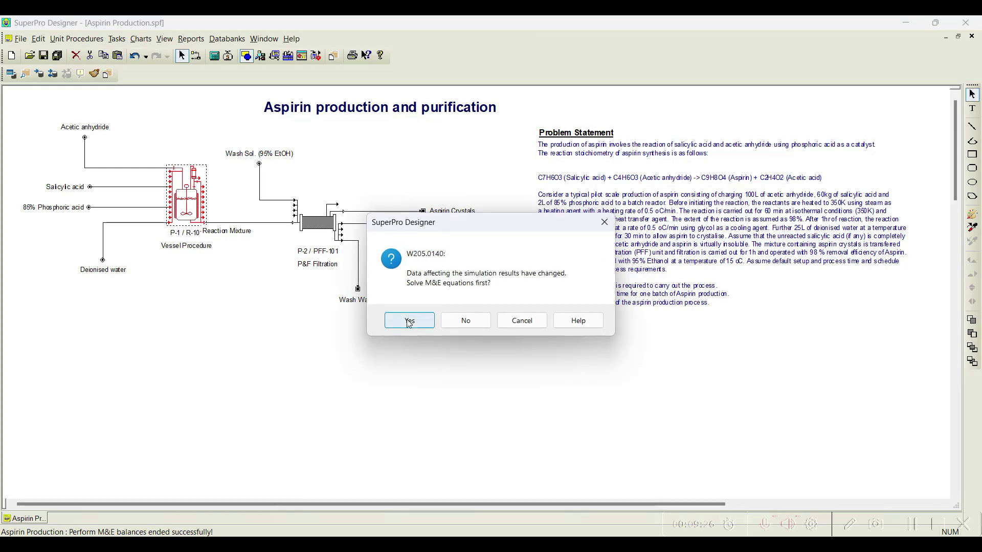
pyautogui.click(409, 322)
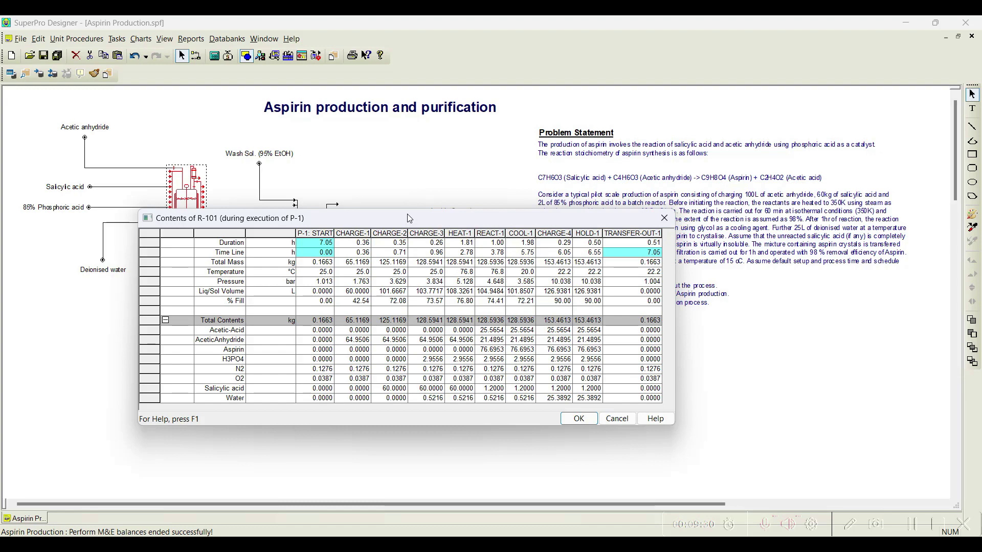
pyautogui.moveTo(408, 215); pyautogui.dragTo(404, 156)
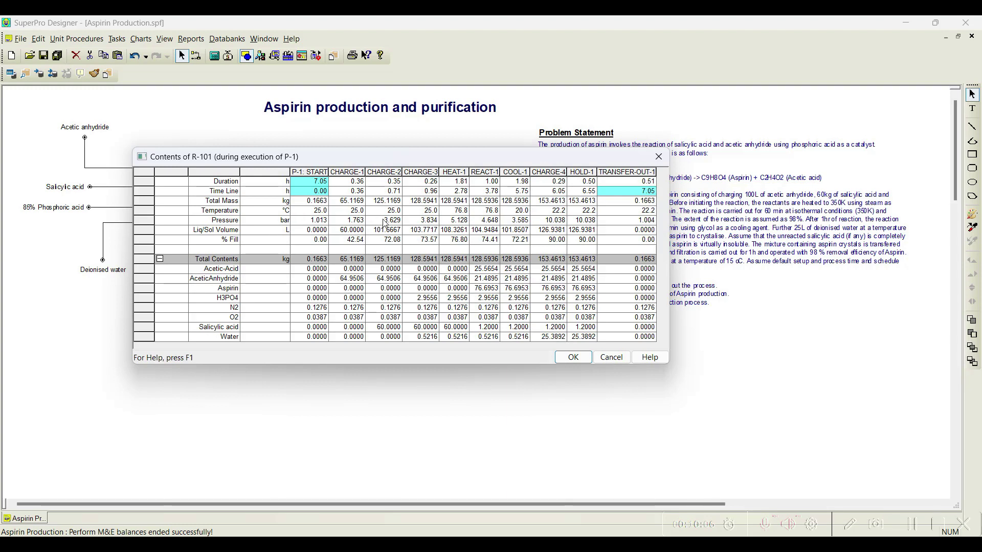
pyautogui.click(573, 358)
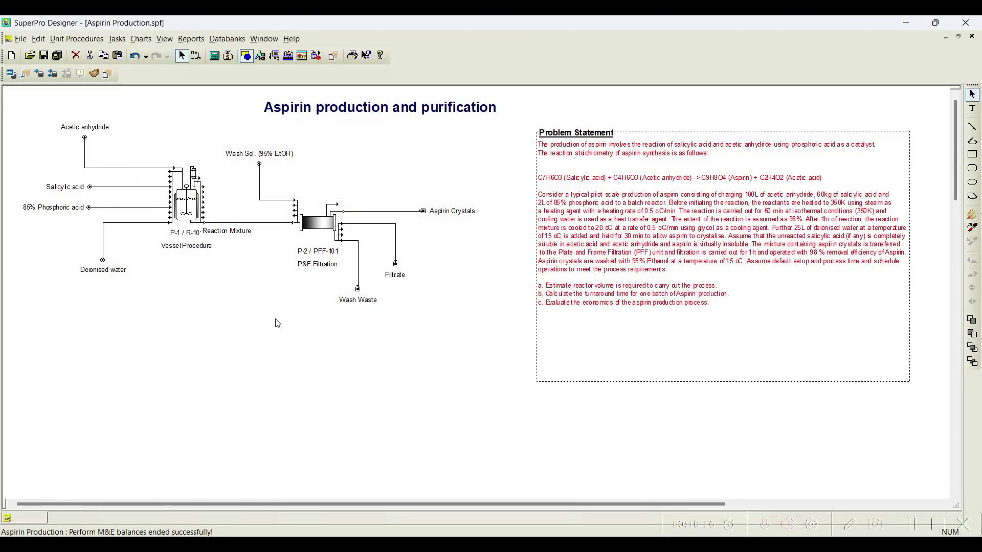
# Draw new outlet streams from the top ports of reactor R-101 and the P&F filter.
pyautogui.click(155, 107)
pyautogui.click(196, 56)
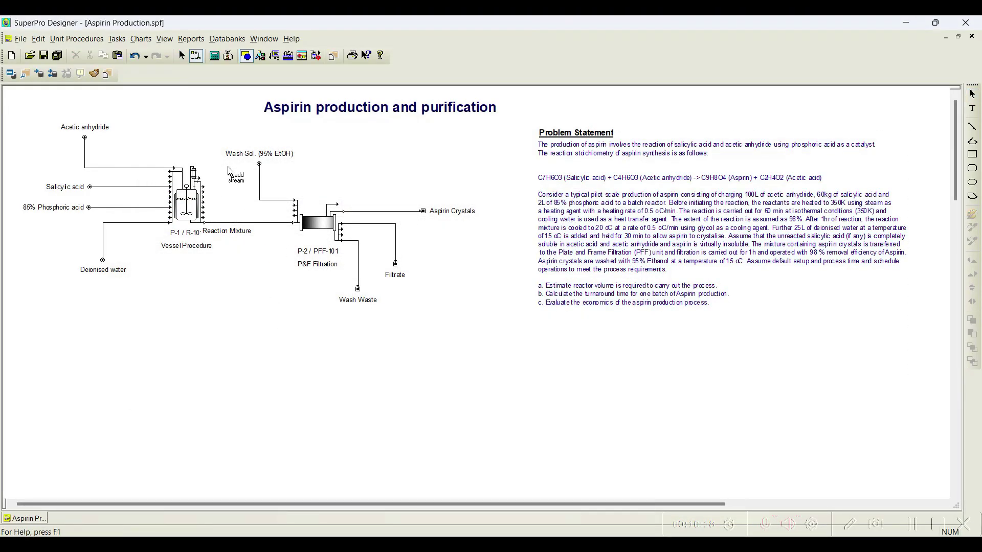
pyautogui.click(201, 180)
pyautogui.doubleClick(212, 127)
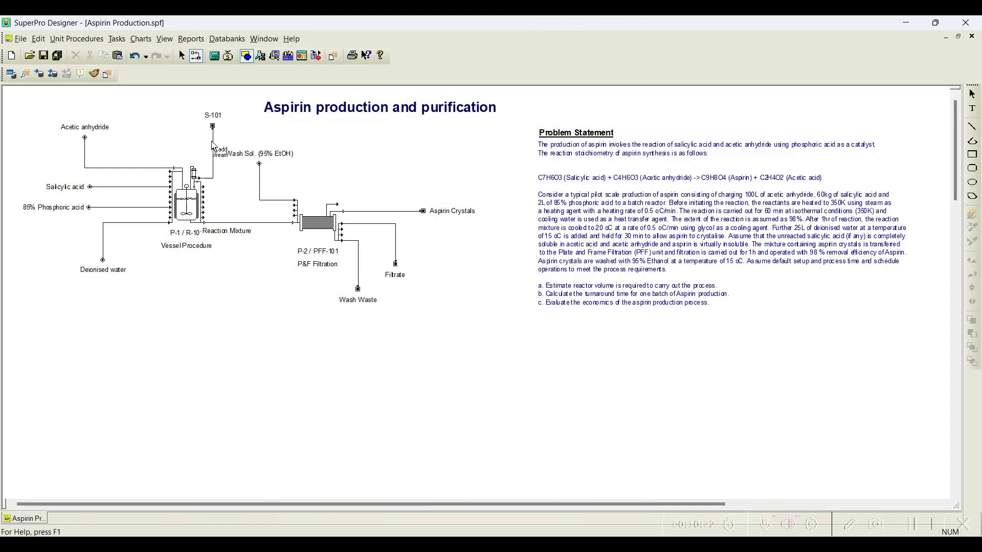
pyautogui.click(338, 204)
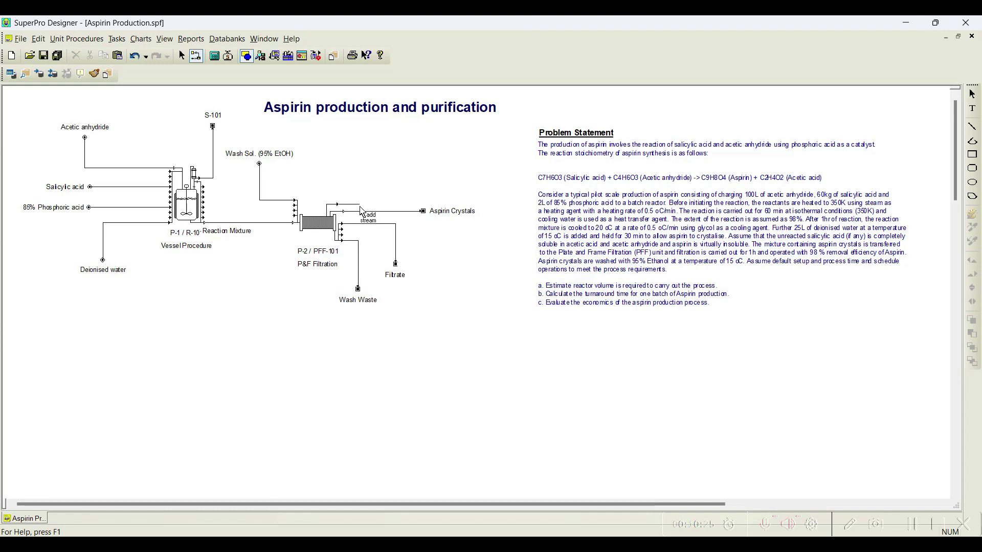
pyautogui.doubleClick(359, 176)
pyautogui.press('Escape')
# Rename stream S-101 to Vent-1 and S-102 to Vent-2.
pyautogui.rightClick(213, 177)
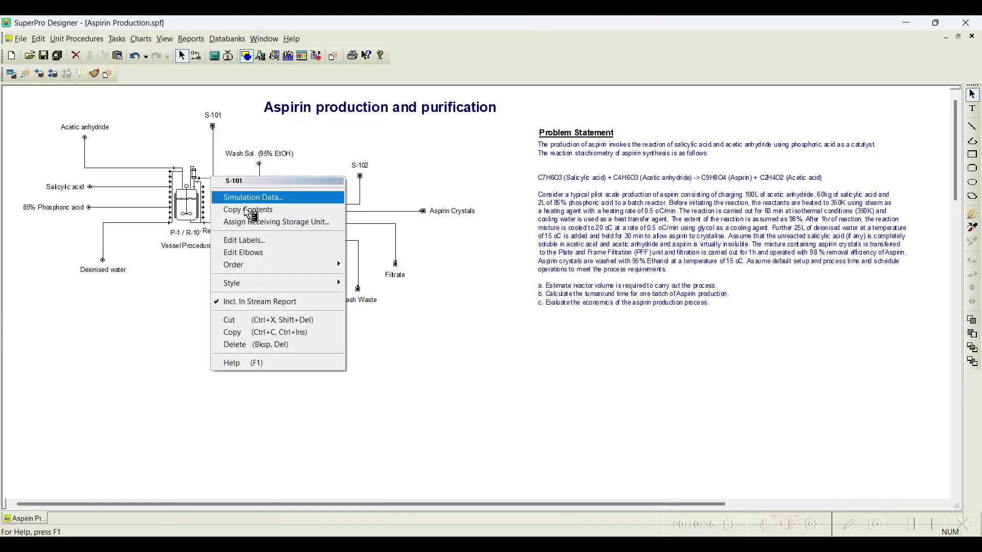
pyautogui.click(259, 240)
pyautogui.write('Ver')
pyautogui.write('t-1')
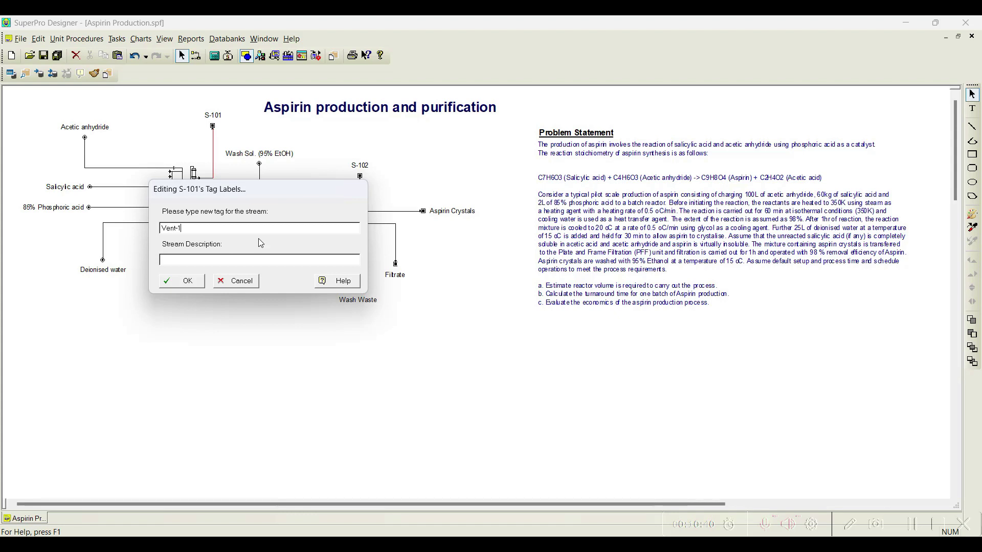
pyautogui.click(182, 280)
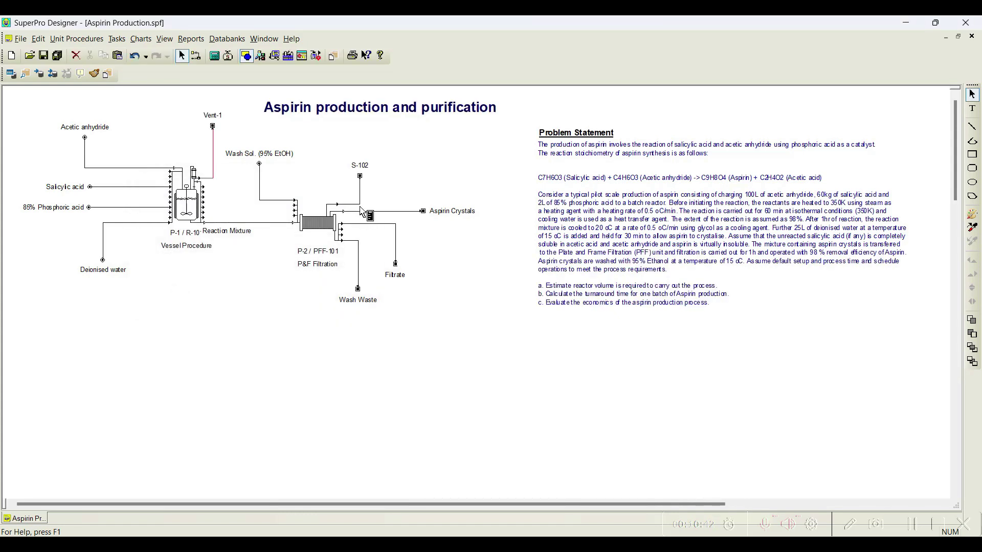
pyautogui.rightClick(358, 205)
pyautogui.click(409, 266)
pyautogui.write('Vent-2')
pyautogui.click(346, 312)
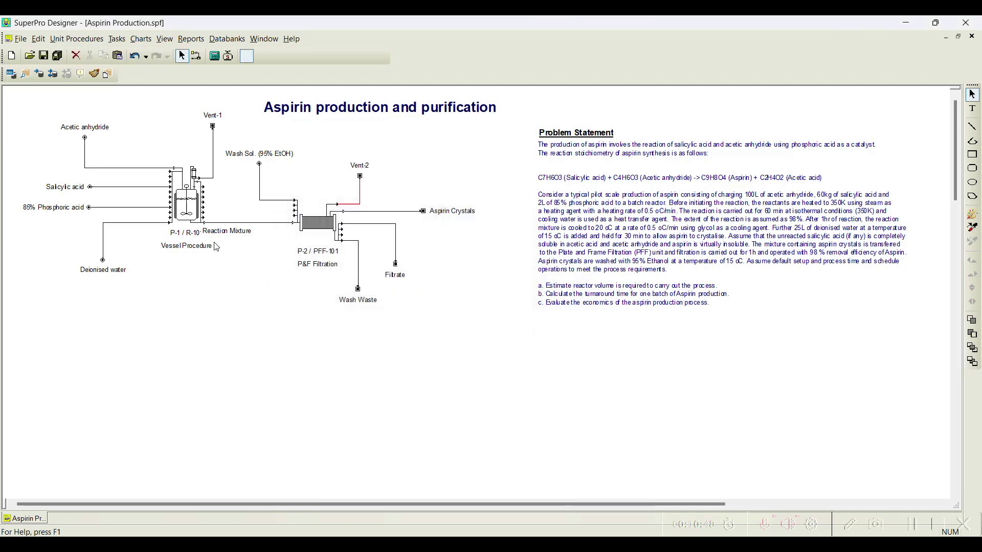
# Turn on venting for CHARGE-1 as an open atmospheric vessel.
pyautogui.rightClick(181, 204)
pyautogui.moveTo(230, 225)
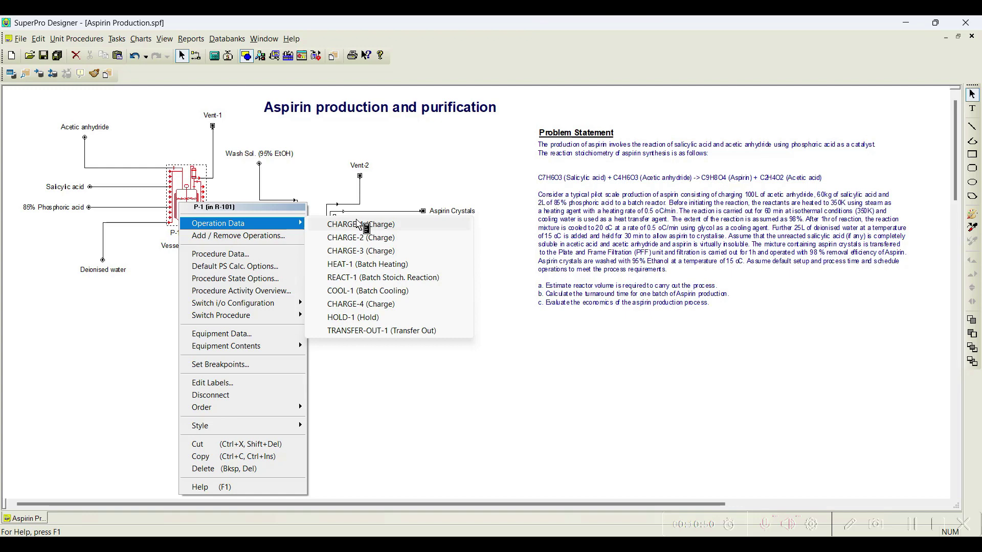
pyautogui.click(358, 224)
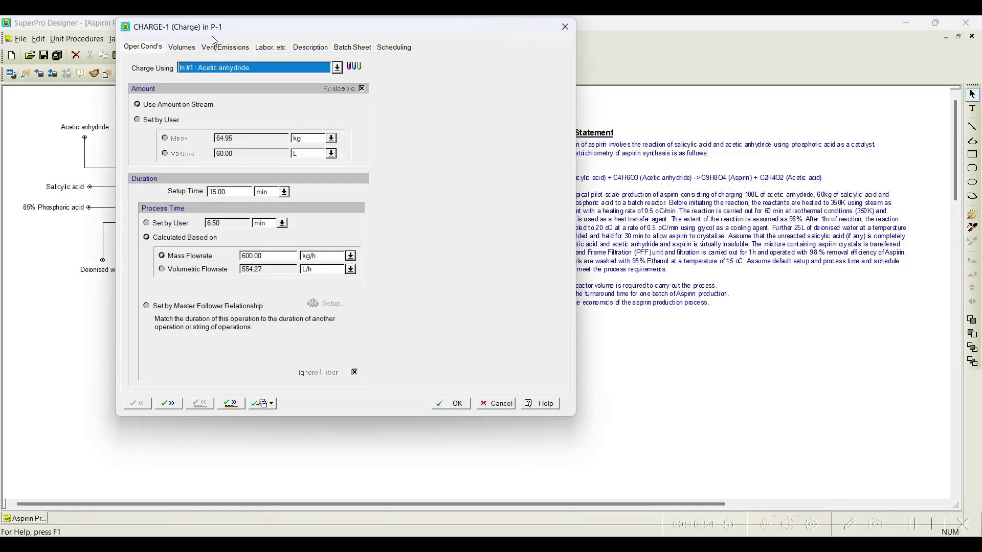
pyautogui.moveTo(216, 37); pyautogui.dragTo(193, 88)
pyautogui.click(205, 100)
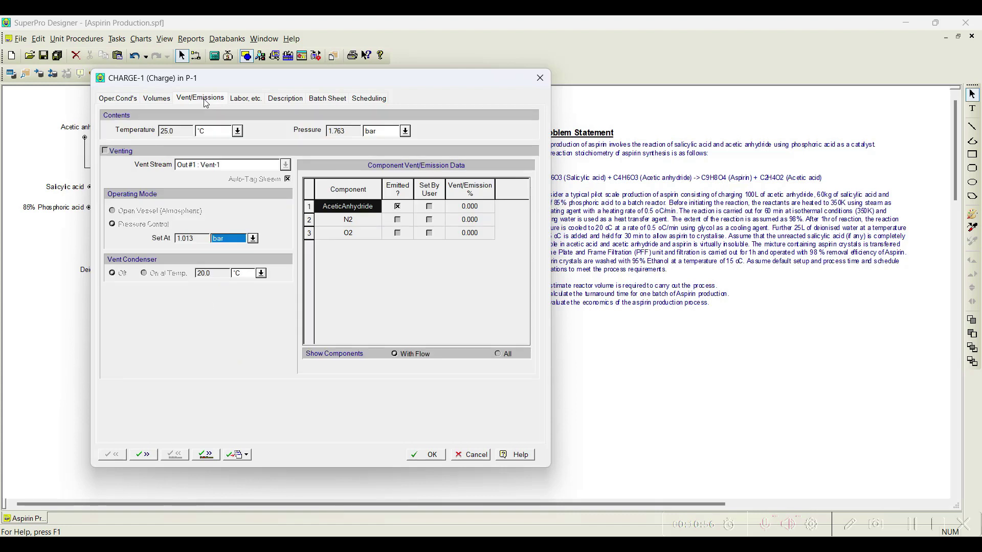
pyautogui.click(106, 151)
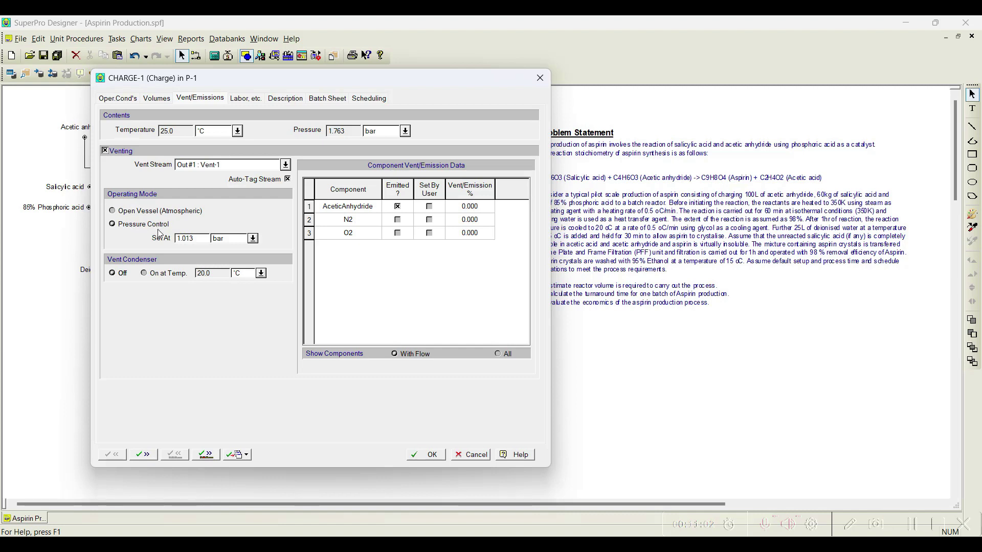
pyautogui.click(130, 214)
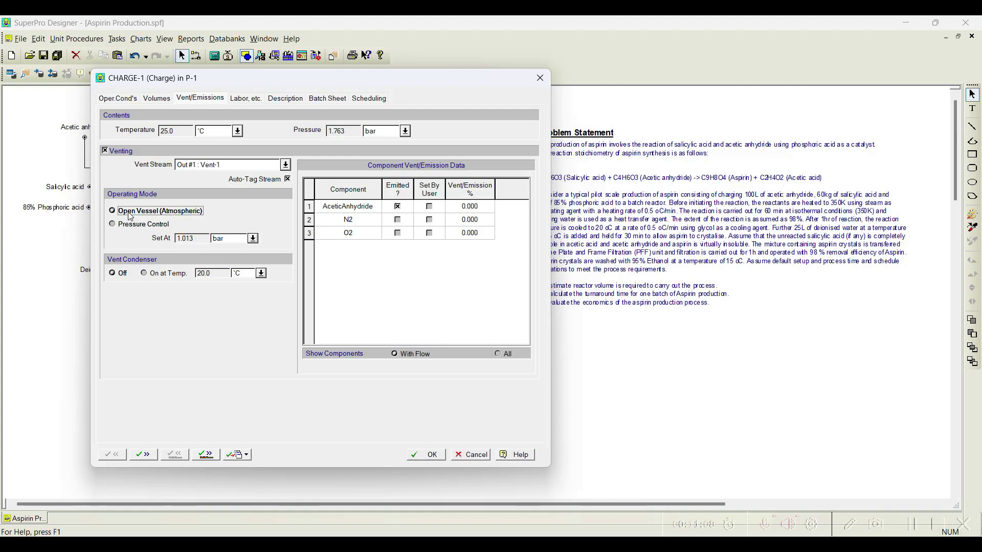
pyautogui.click(208, 455)
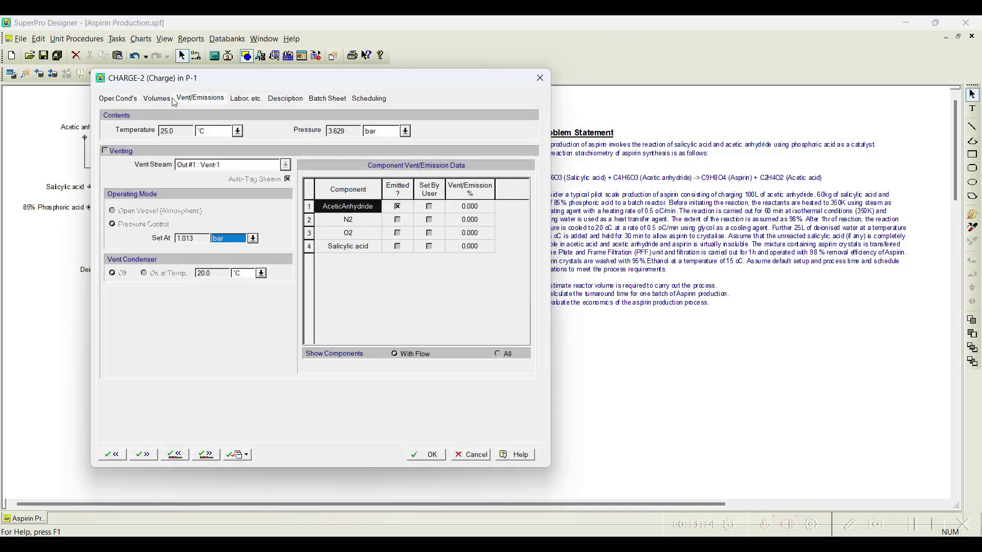
# Apply the same open-vessel atmospheric venting to CHARGE-2, CHARGE-3 and HEAT-1.
pyautogui.click(114, 150)
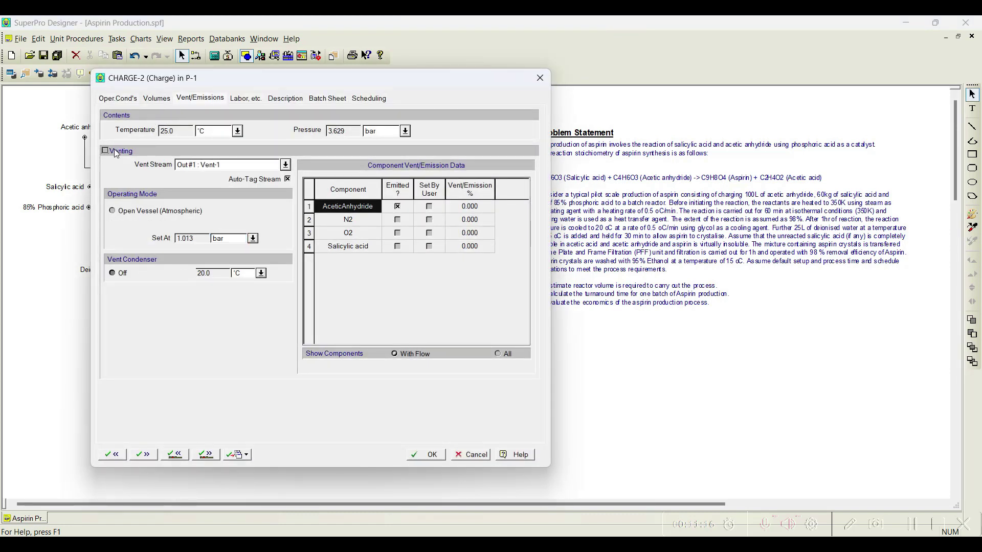
pyautogui.click(124, 213)
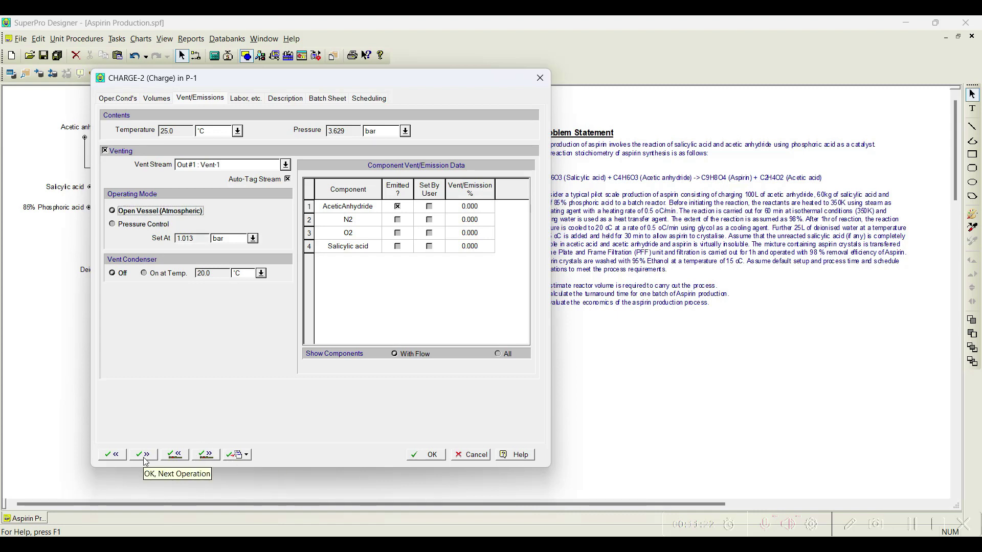
pyautogui.click(206, 455)
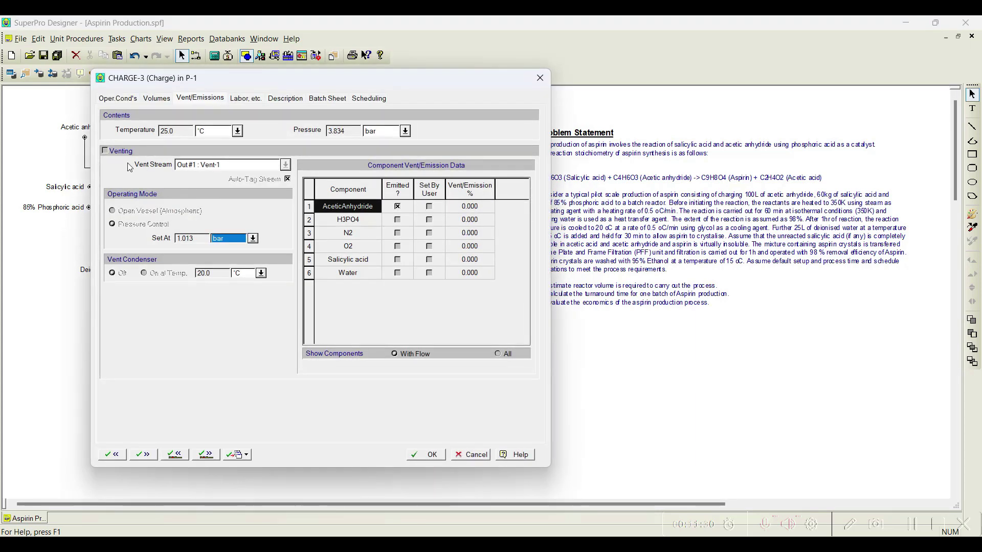
pyautogui.click(136, 212)
pyautogui.click(206, 455)
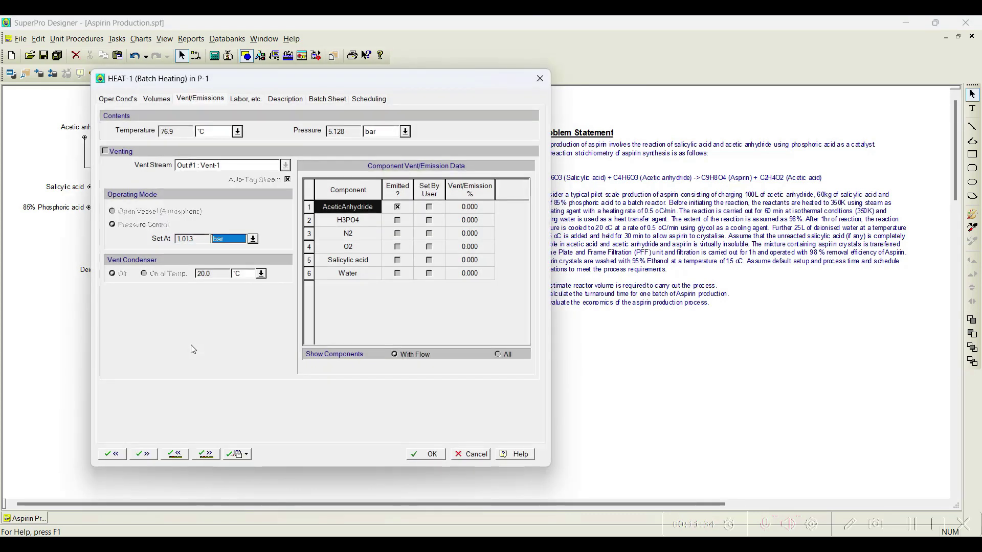
pyautogui.click(105, 151)
pyautogui.click(136, 211)
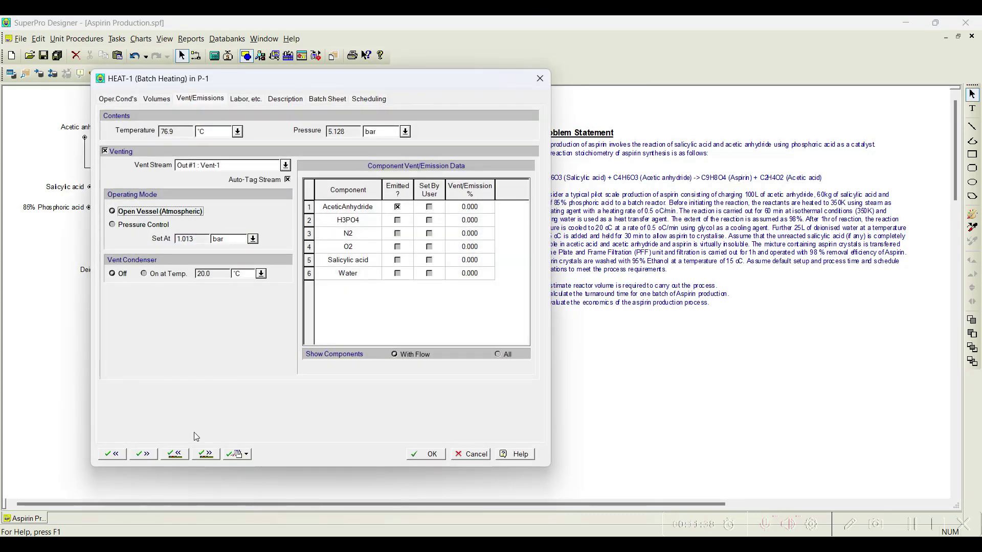
pyautogui.click(205, 454)
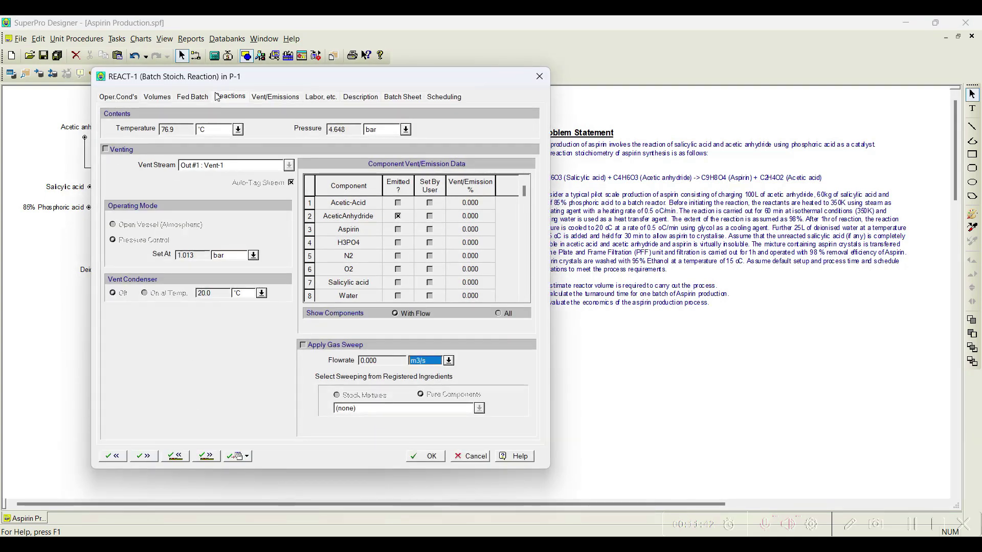
# Turn on venting for REACT-1 as an open vessel at atmospheric pressure.
pyautogui.click(275, 96)
pyautogui.click(106, 150)
pyautogui.press('Up')
pyautogui.click(207, 456)
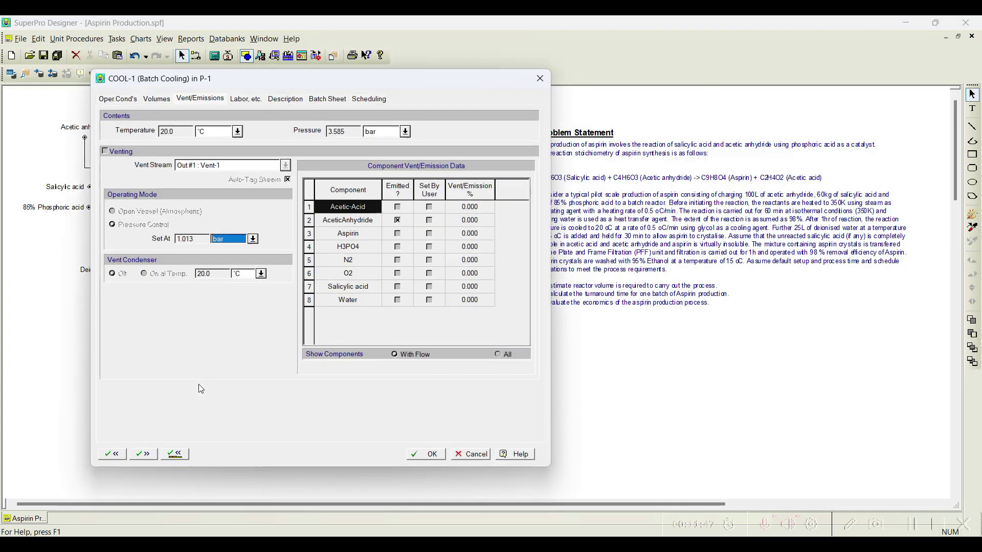
# Set COOL-1 and CHARGE-4 to vent as open atmospheric vessels.
pyautogui.click(127, 151)
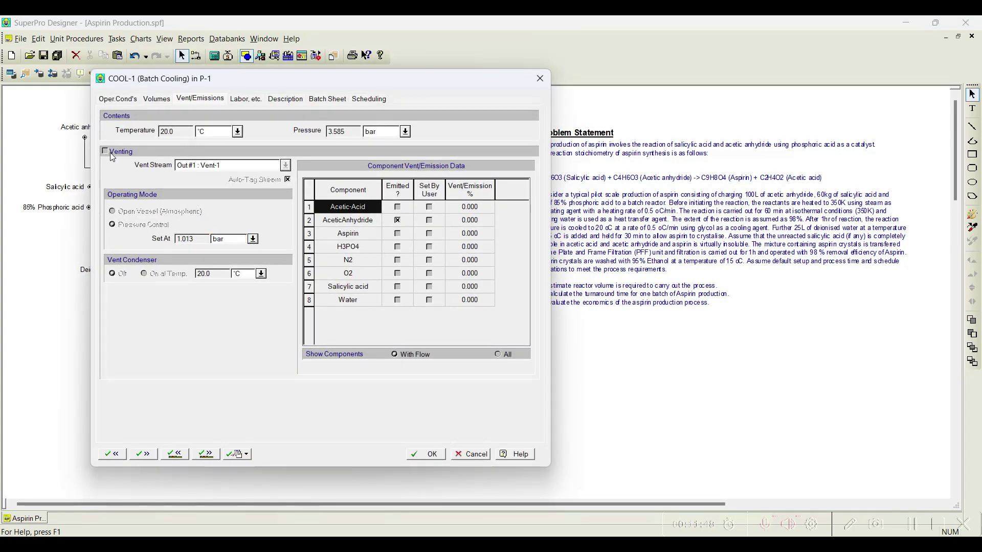
pyautogui.click(127, 217)
pyautogui.click(212, 456)
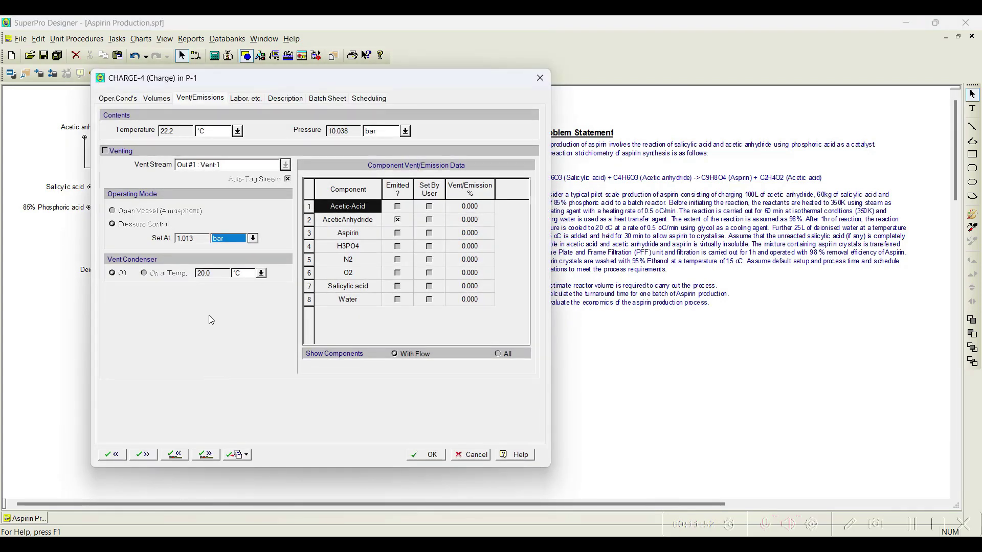
pyautogui.click(119, 151)
pyautogui.click(129, 214)
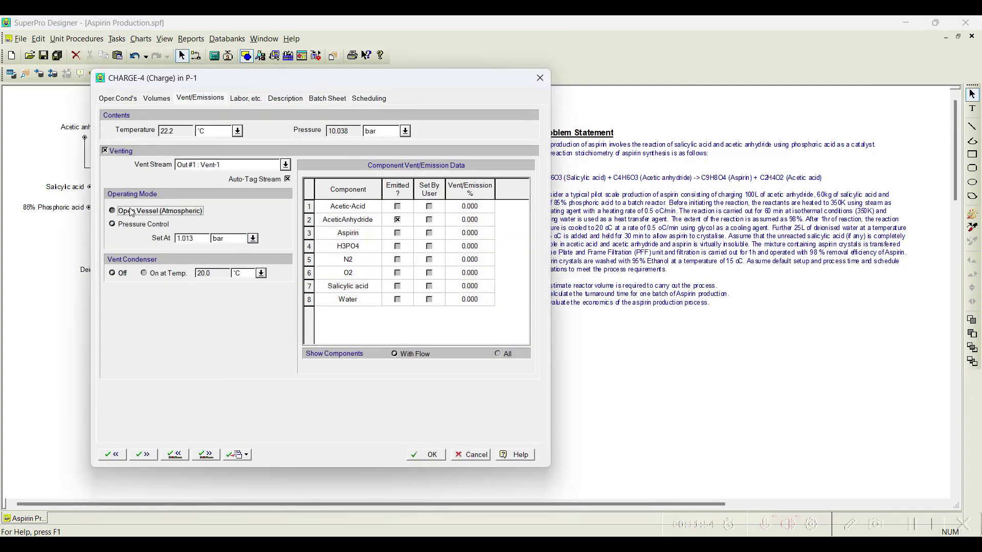
pyautogui.click(213, 457)
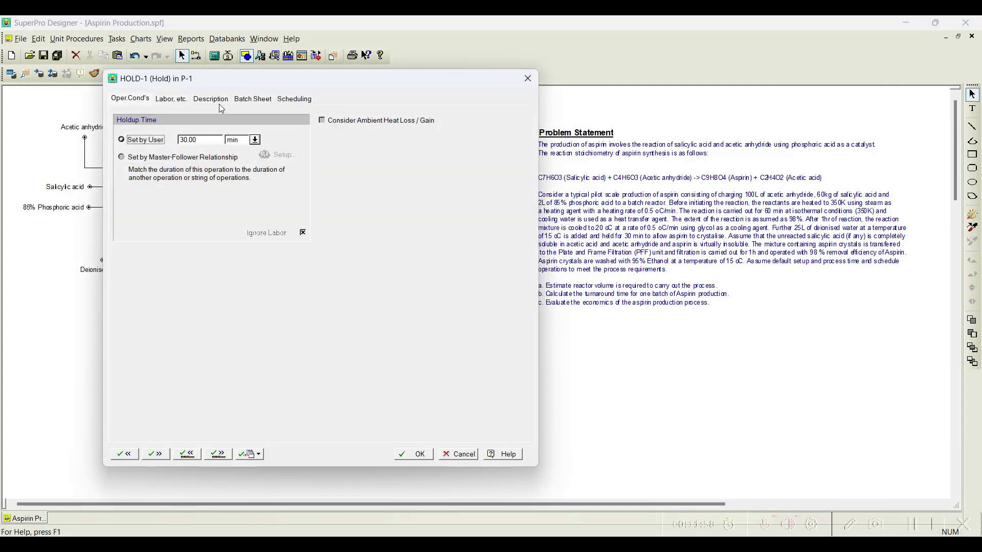
# Skip HOLD-1 and make TRANSFER-OUT-1 vent as an open atmospheric vessel.
pyautogui.moveTo(174, 86); pyautogui.dragTo(219, 99)
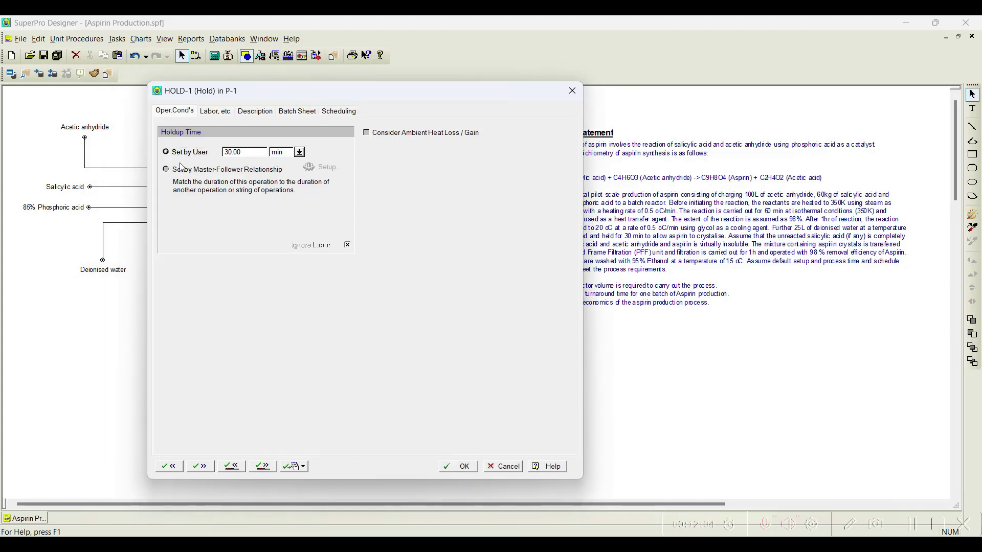
pyautogui.click(263, 466)
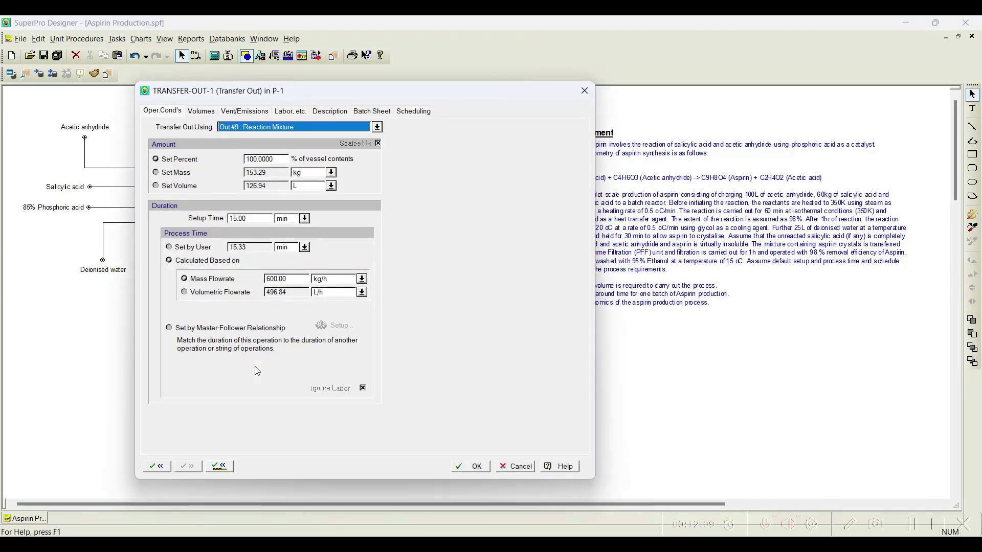
pyautogui.click(246, 111)
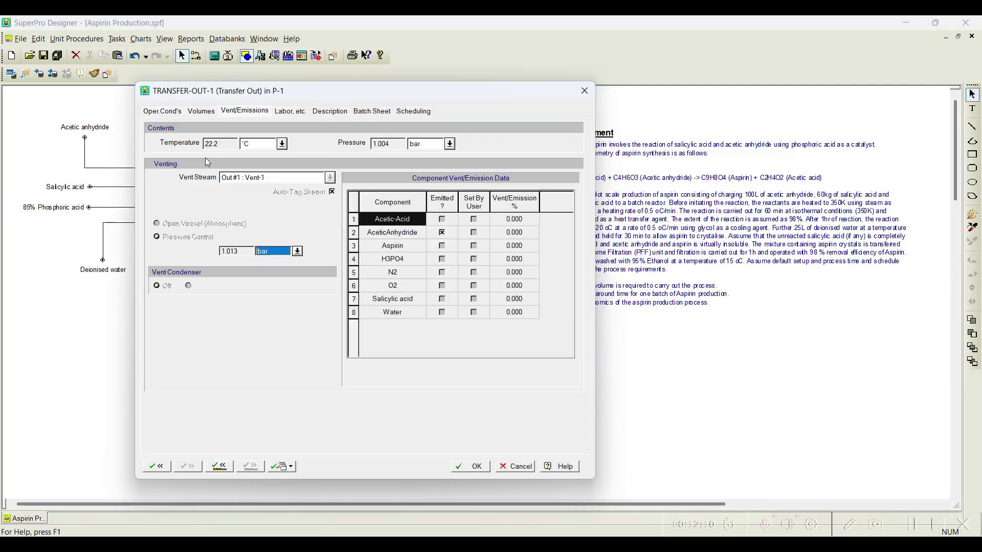
pyautogui.click(168, 164)
pyautogui.click(191, 226)
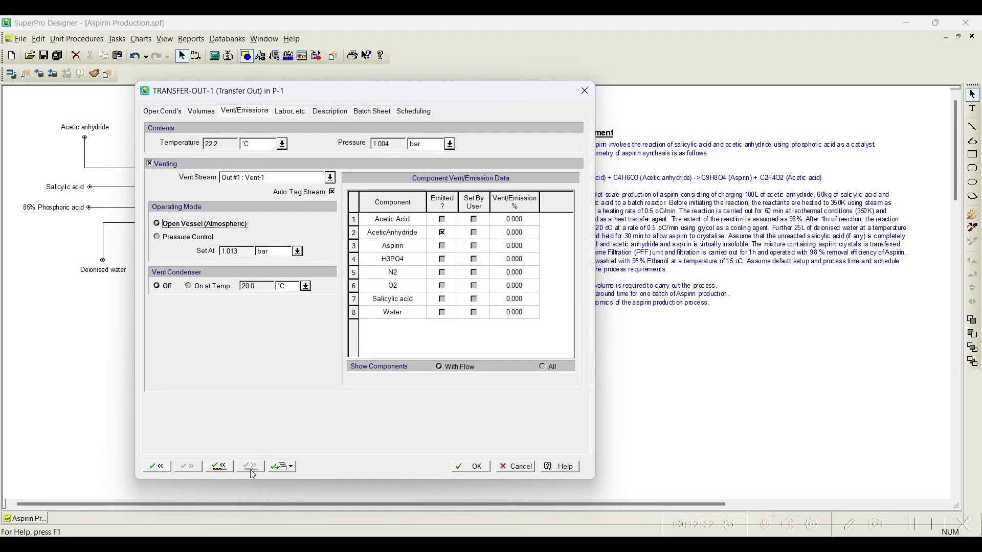
pyautogui.click(460, 467)
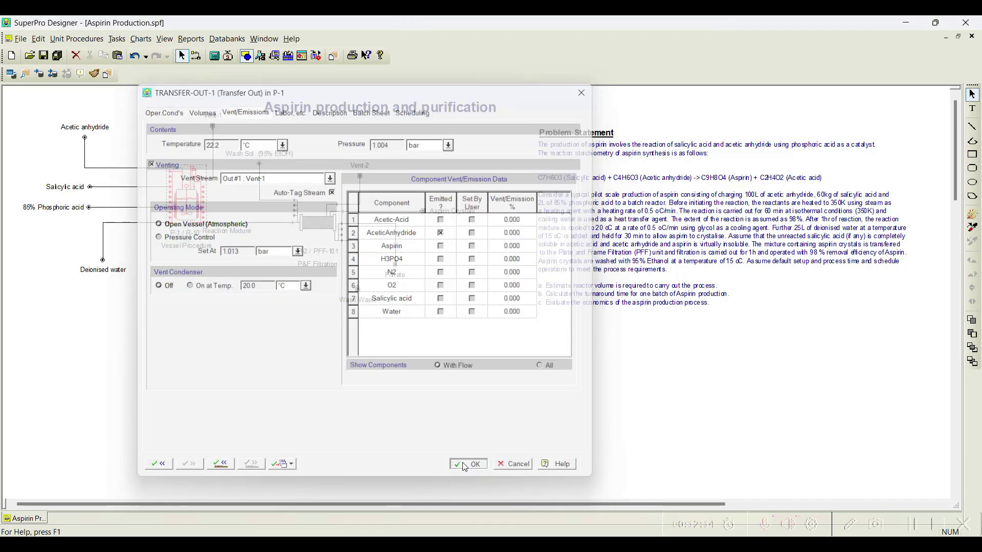
# In P-2's operation data, make FILTER-1 vent as an open atmospheric vessel.
pyautogui.rightClick(327, 230)
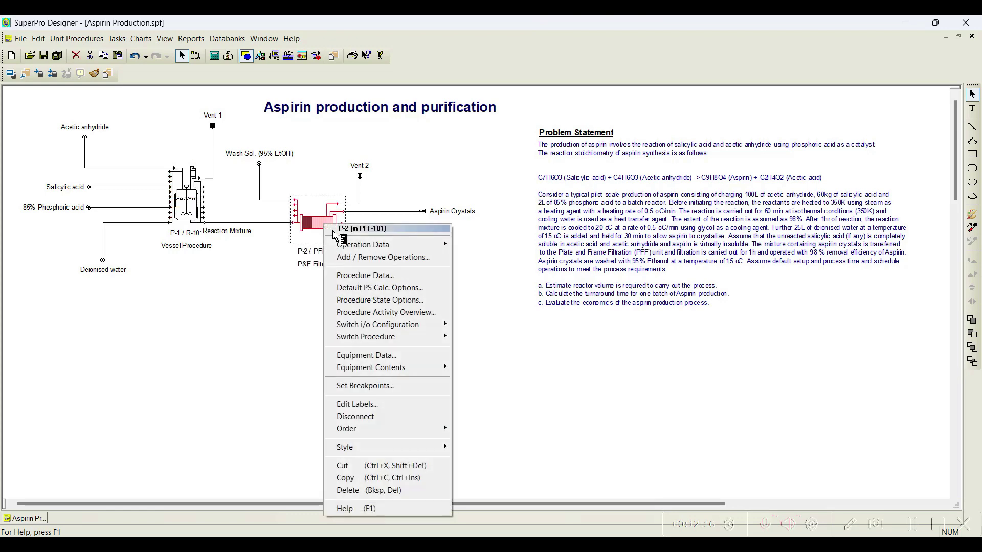
pyautogui.click(512, 236)
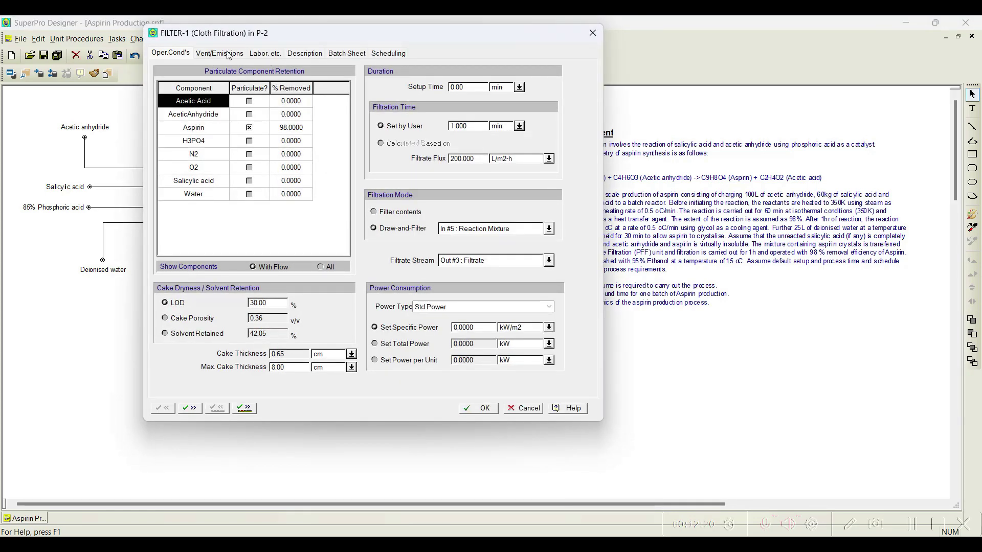
pyautogui.click(226, 53)
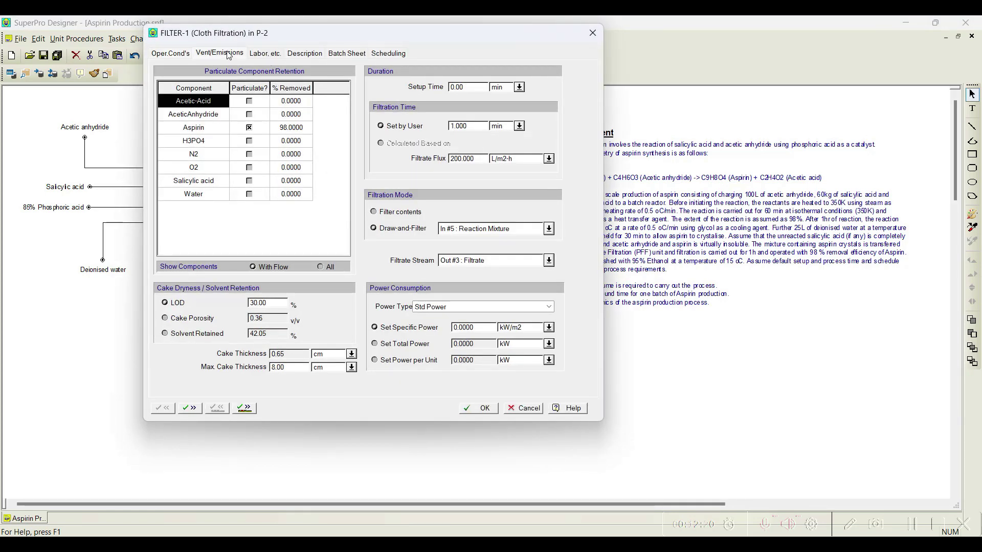
pyautogui.click(158, 105)
pyautogui.click(212, 166)
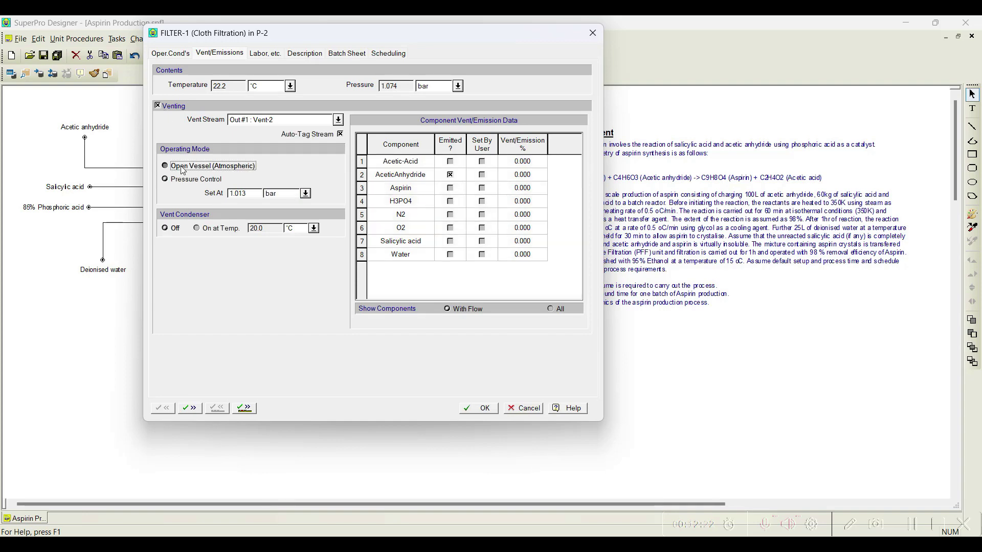
pyautogui.click(244, 409)
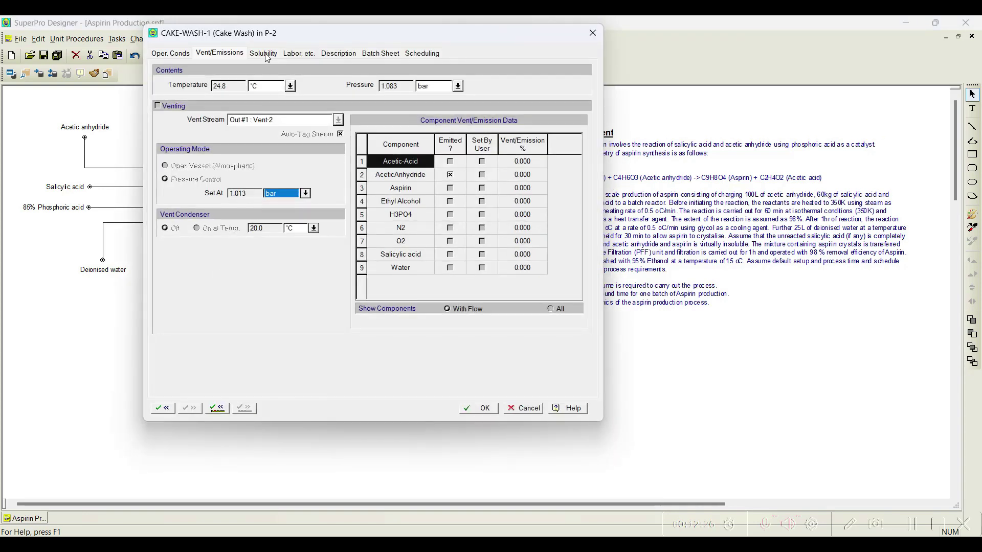
# Set CAKE-WASH-1 venting to open vessel, then solve the mass and energy balances.
pyautogui.click(158, 106)
pyautogui.click(157, 106)
pyautogui.click(204, 166)
pyautogui.click(479, 408)
pyautogui.click(297, 352)
pyautogui.click(216, 56)
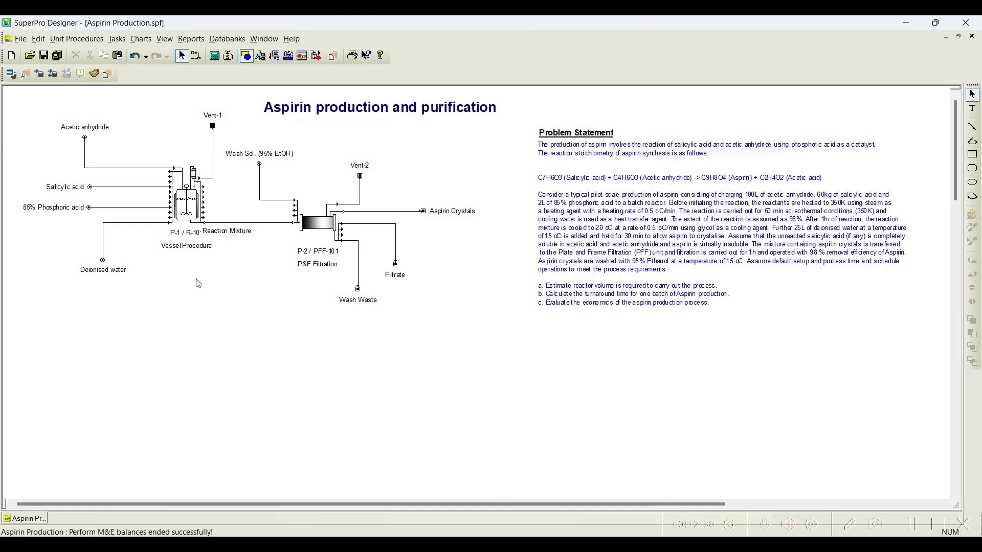
pyautogui.rightClick(182, 205)
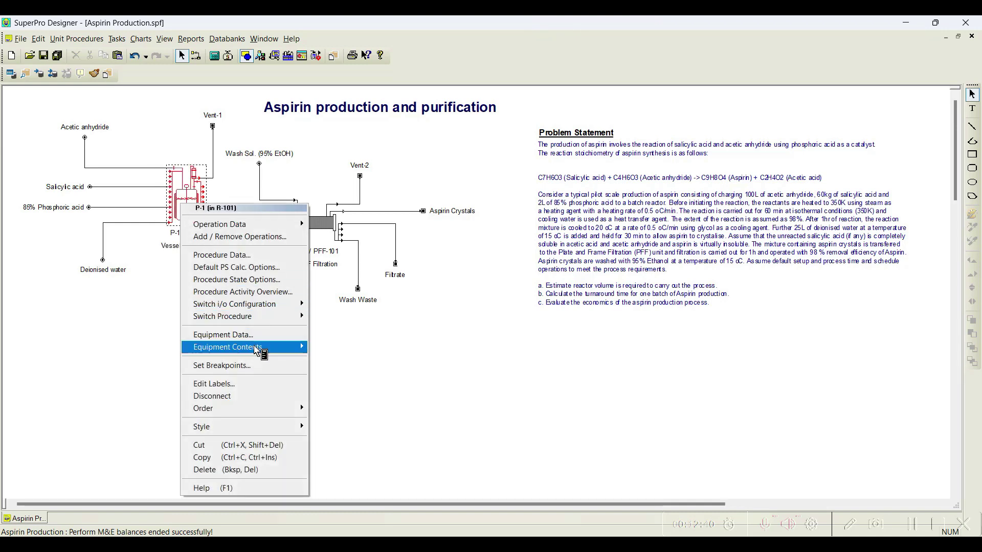
pyautogui.moveTo(256, 348)
pyautogui.click(352, 348)
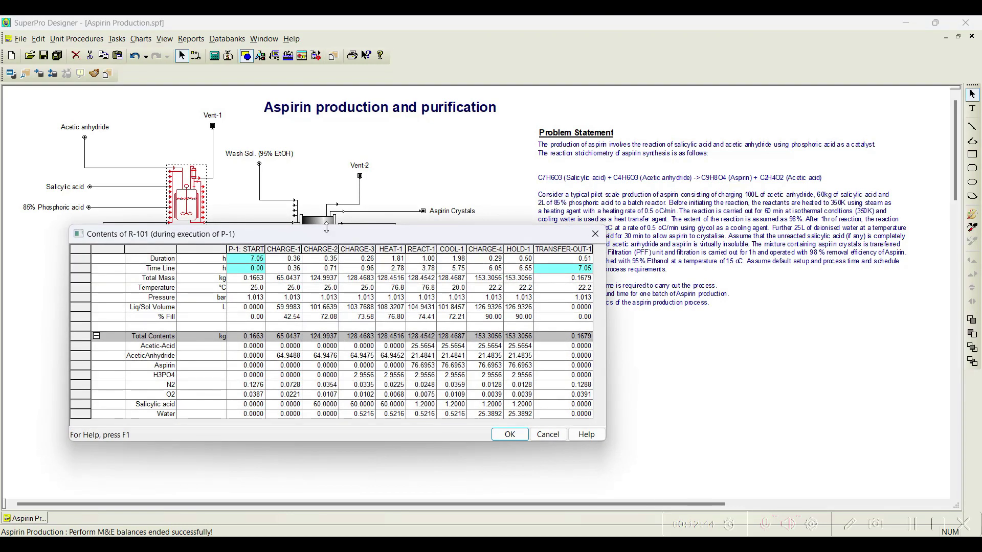
pyautogui.moveTo(328, 229); pyautogui.dragTo(338, 201)
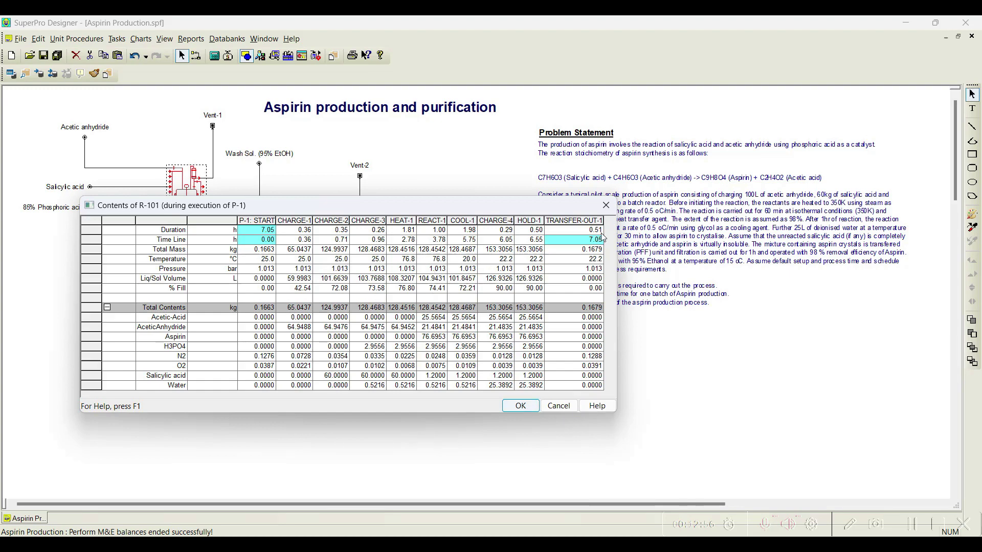
pyautogui.click(606, 205)
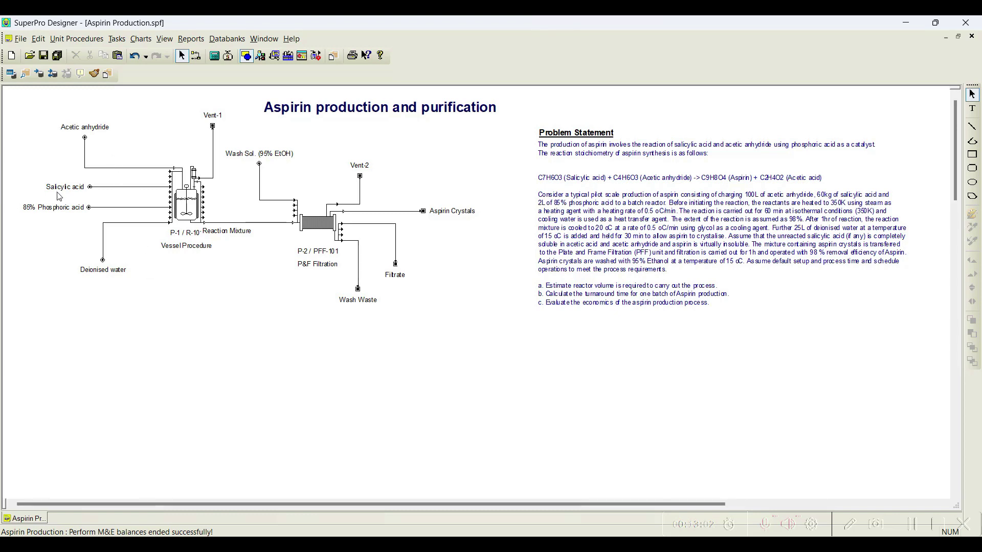
# Check the Acetic anhydride stream's properties and browse the View menu without changes.
pyautogui.doubleClick(113, 168)
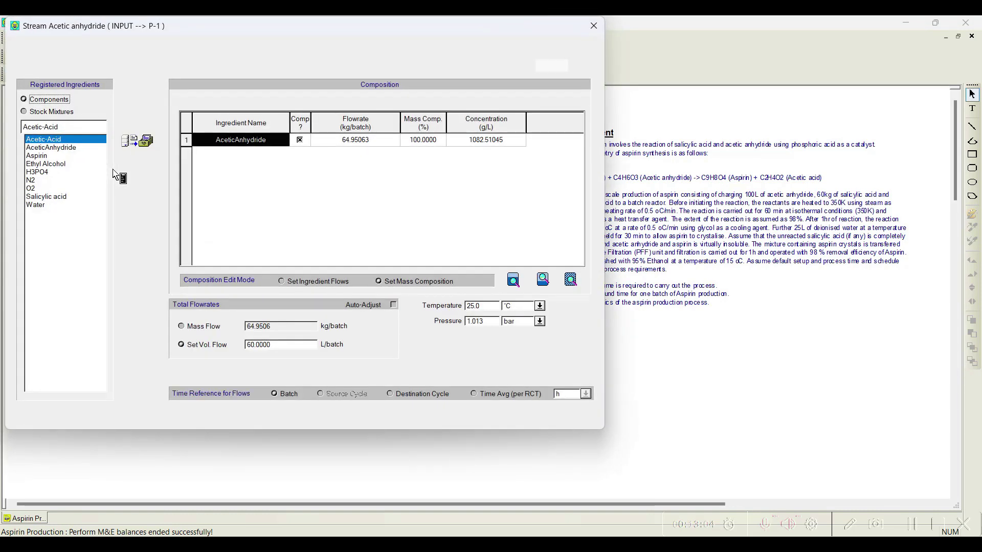
pyautogui.click(513, 417)
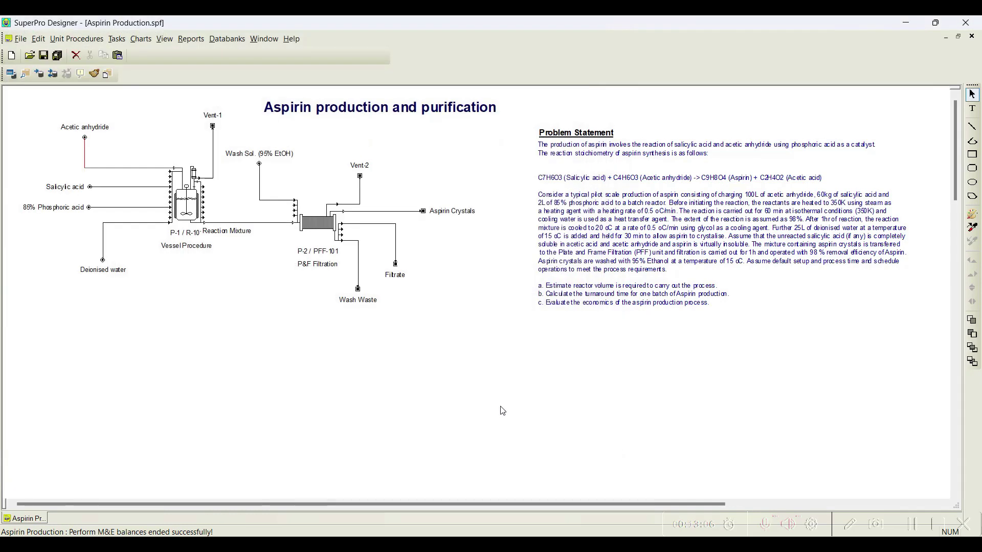
pyautogui.click(141, 38)
pyautogui.click(140, 39)
pyautogui.click(166, 39)
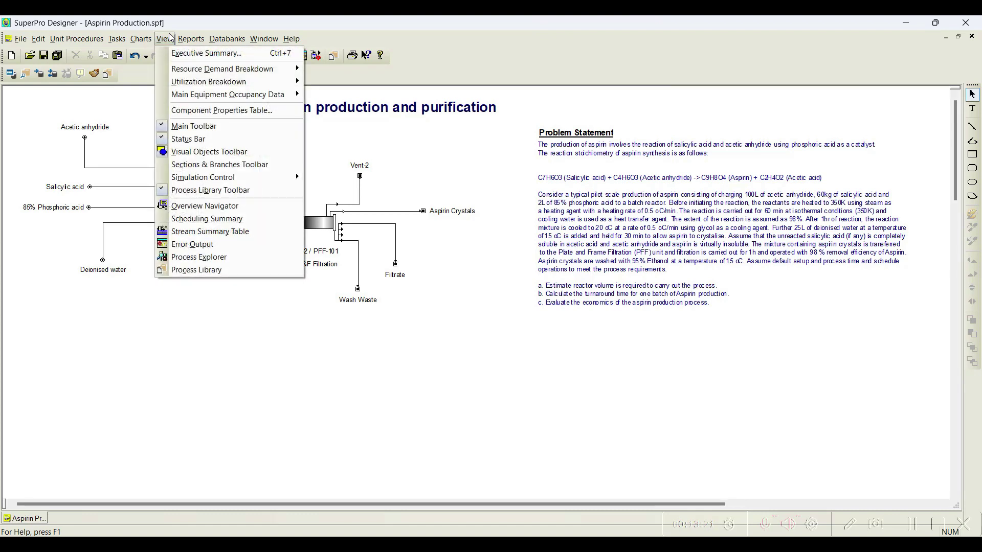
pyautogui.click(210, 401)
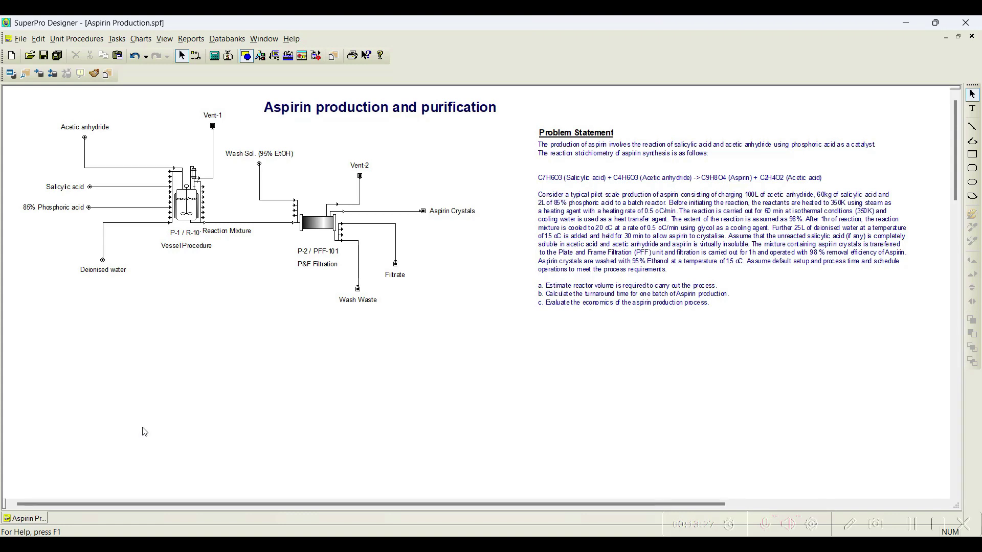
# Dock the Stream Summary Table panel at the bottom of the window.
pyautogui.click(167, 40)
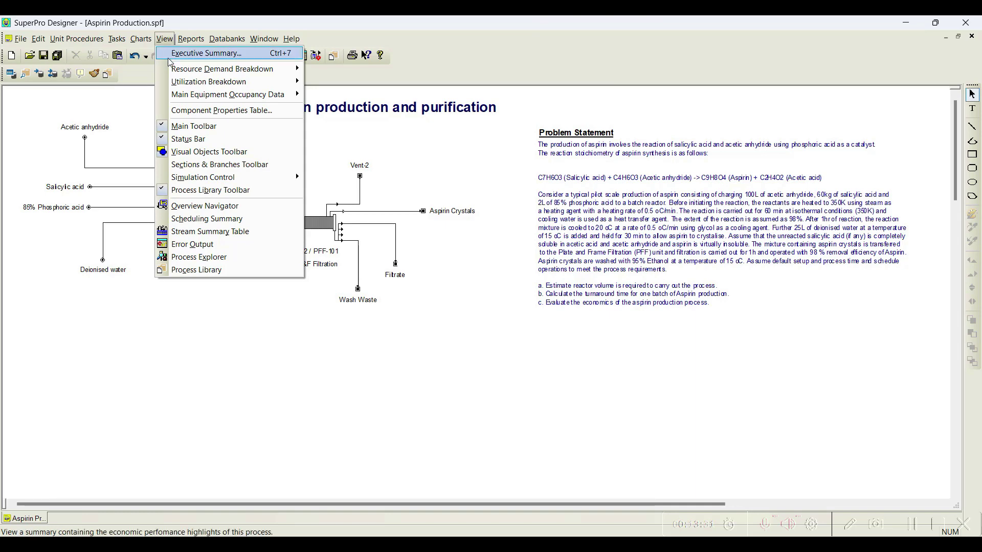
pyautogui.click(206, 230)
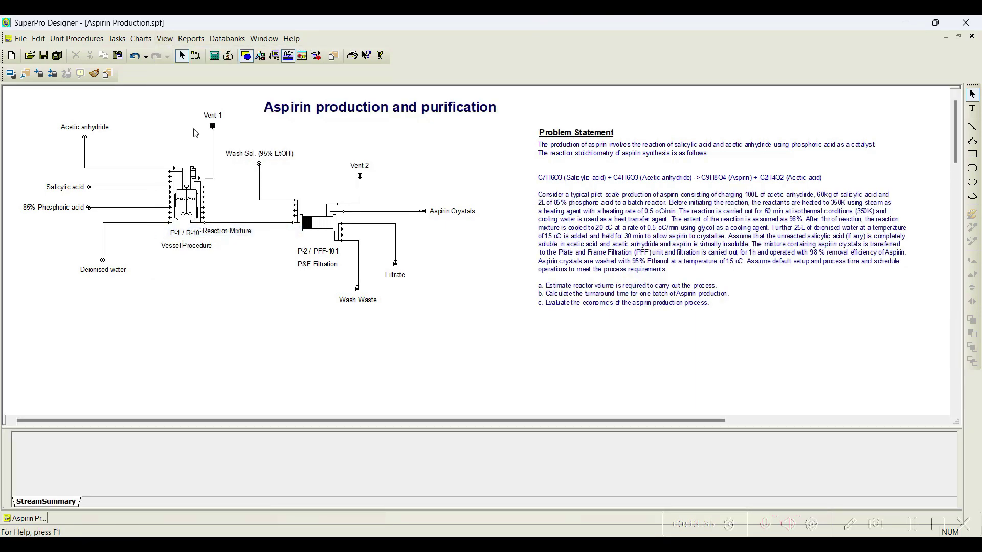
pyautogui.click(165, 40)
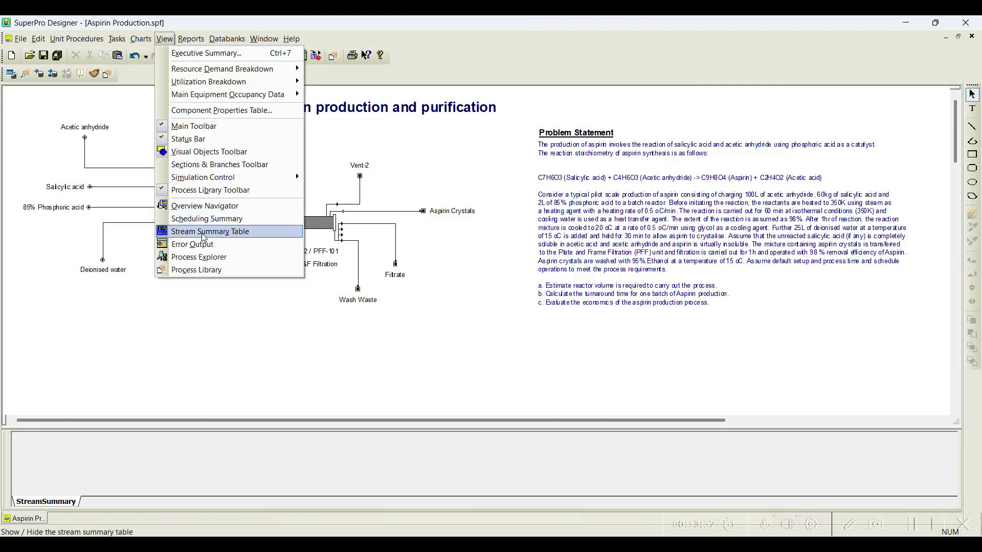
pyautogui.click(222, 468)
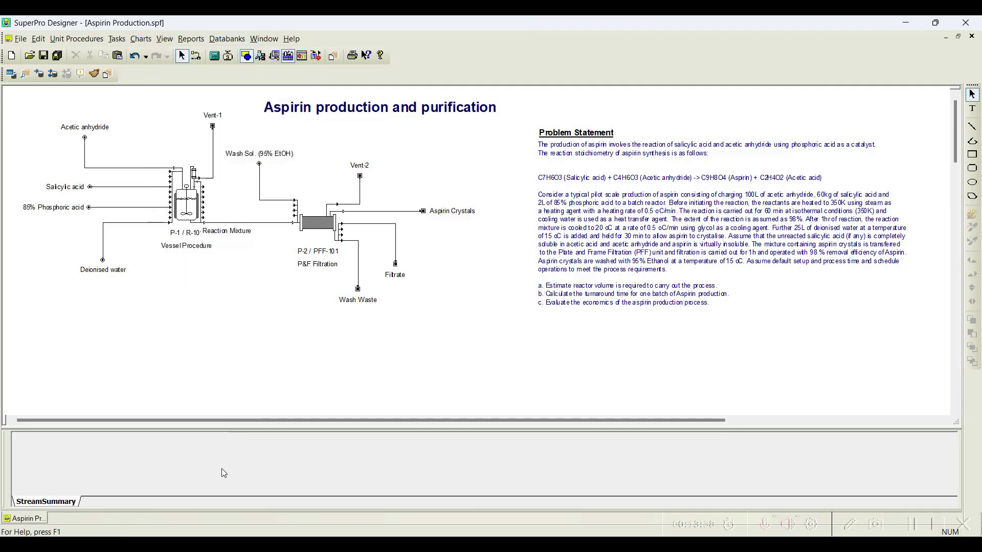
# Add all eleven streams to the stream summary table, leaving out Liquid / Solid Vol. Flow.
pyautogui.rightClick(263, 464)
pyautogui.click(322, 247)
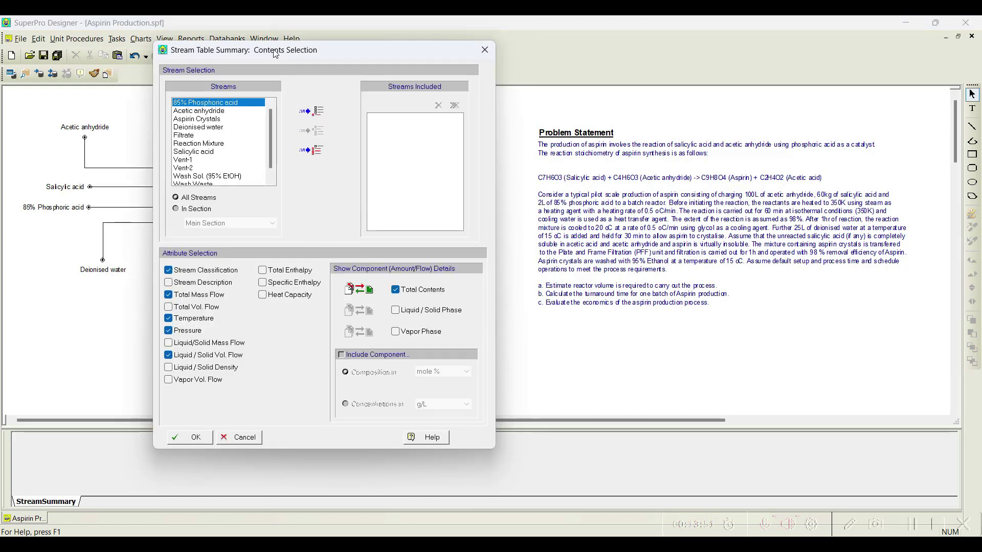
pyautogui.moveTo(358, 49); pyautogui.dragTo(686, 48)
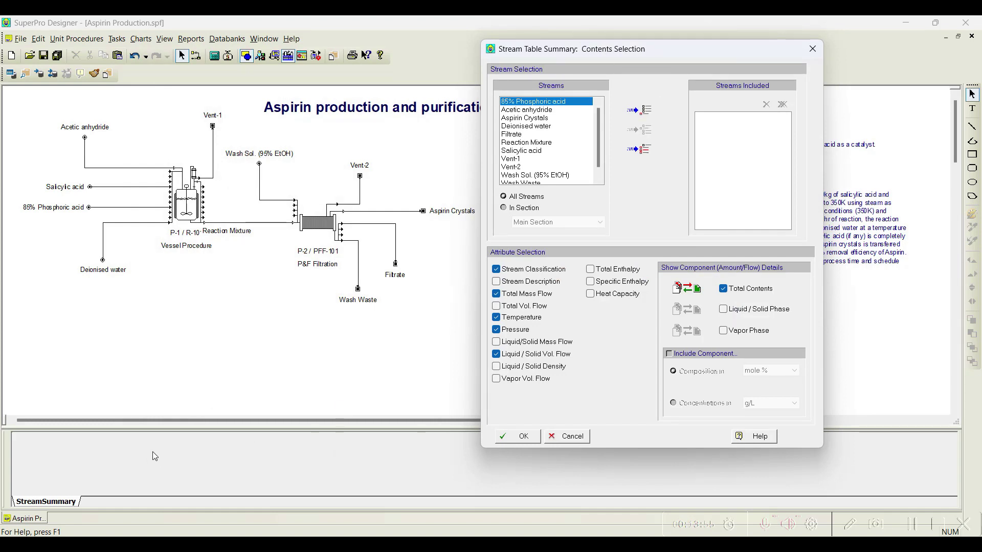
pyautogui.scroll(-1, 601, 149)
pyautogui.scroll(1, 601, 149)
pyautogui.click(637, 117)
pyautogui.click(629, 116)
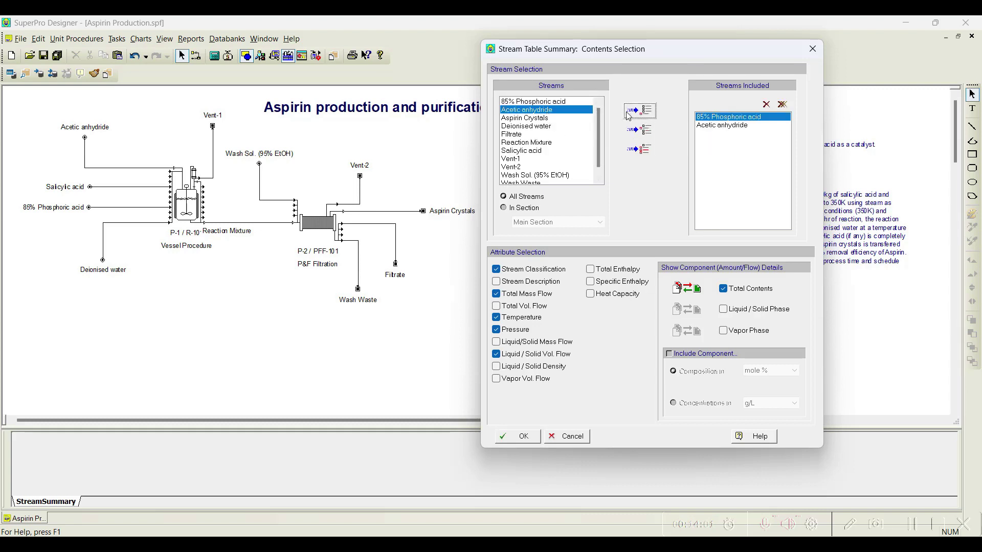
pyautogui.click(635, 154)
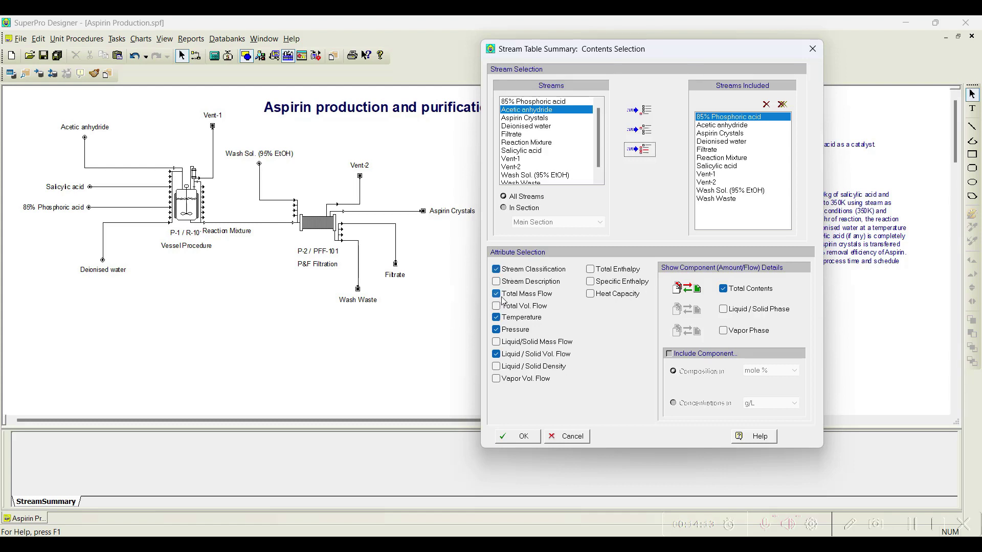
pyautogui.click(496, 354)
pyautogui.click(518, 436)
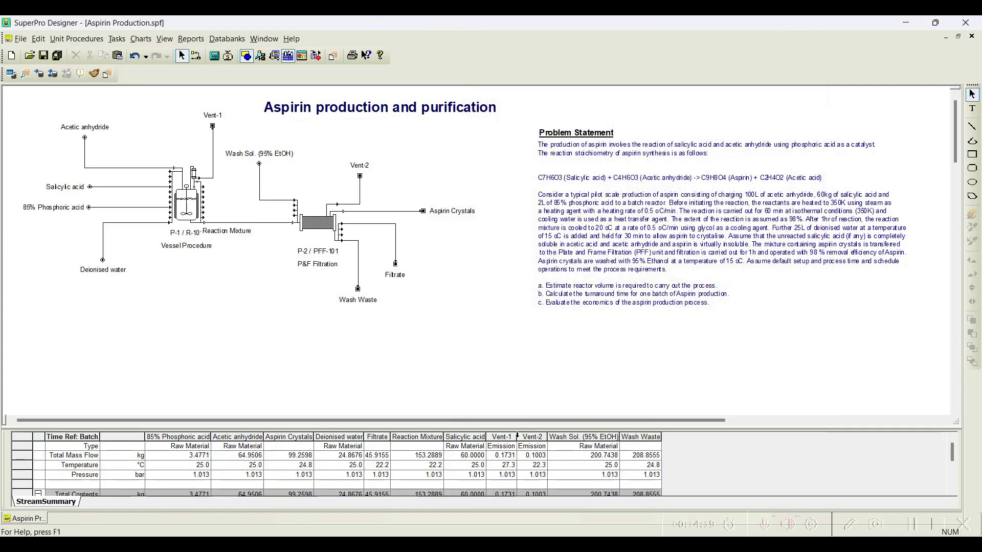
# Drag the splitter upward so the table shows per-component contents, e.g. 75.1614 kg aspirin.
pyautogui.moveTo(400, 421); pyautogui.dragTo(413, 338)
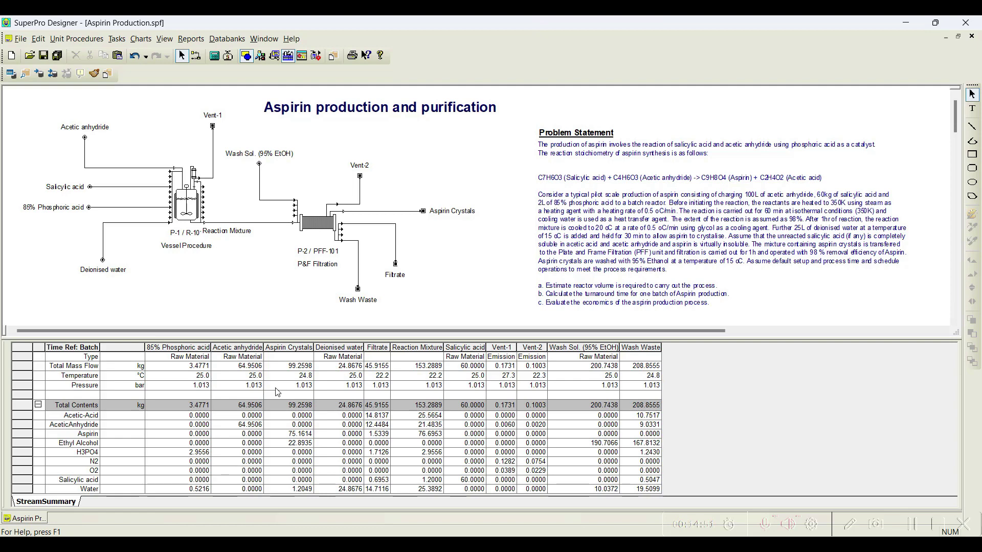
pyautogui.rightClick(703, 398)
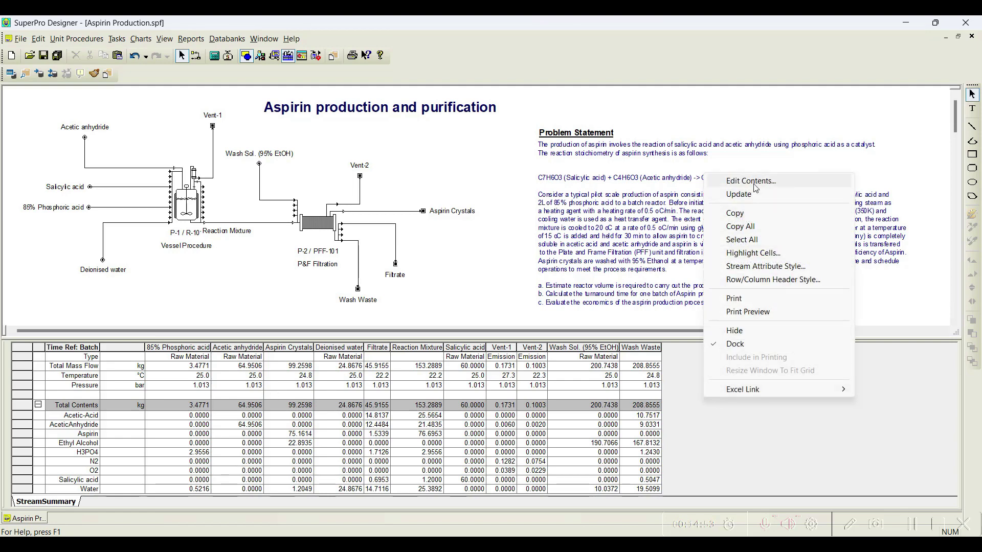
# Order the table's streams Acetic anhydride, Salicylic acid, then Deionised water and Reaction Mixture.
pyautogui.click(750, 182)
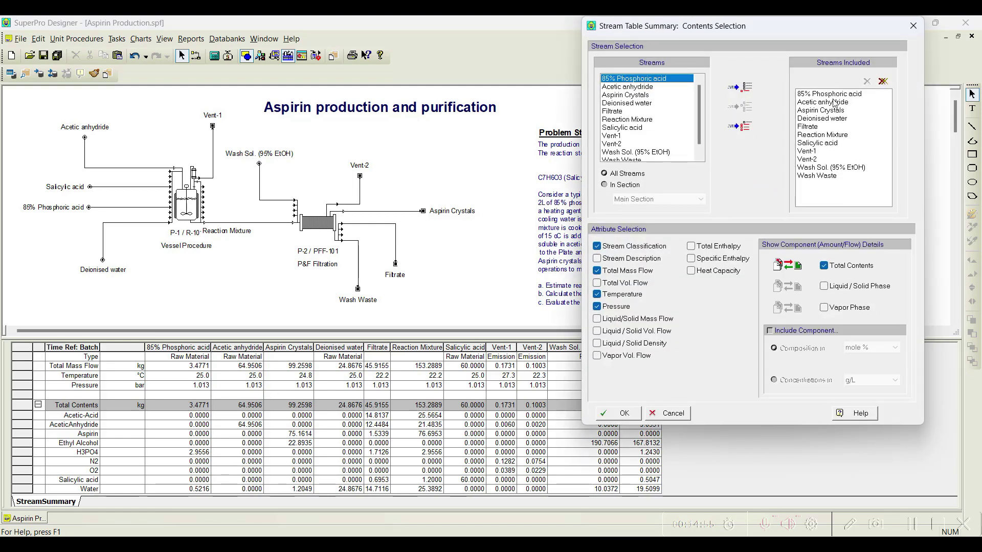
pyautogui.moveTo(832, 103); pyautogui.dragTo(834, 95)
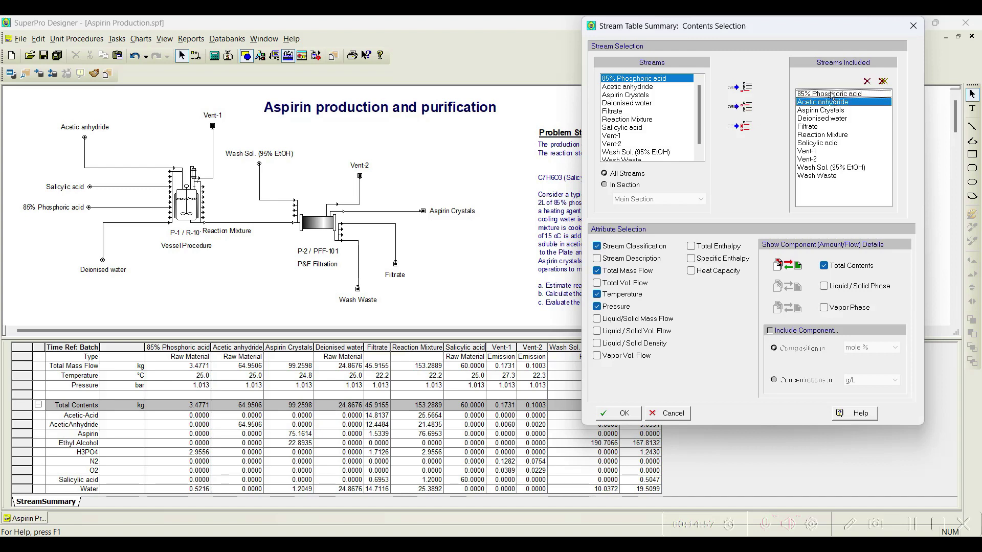
pyautogui.moveTo(828, 144); pyautogui.dragTo(826, 99)
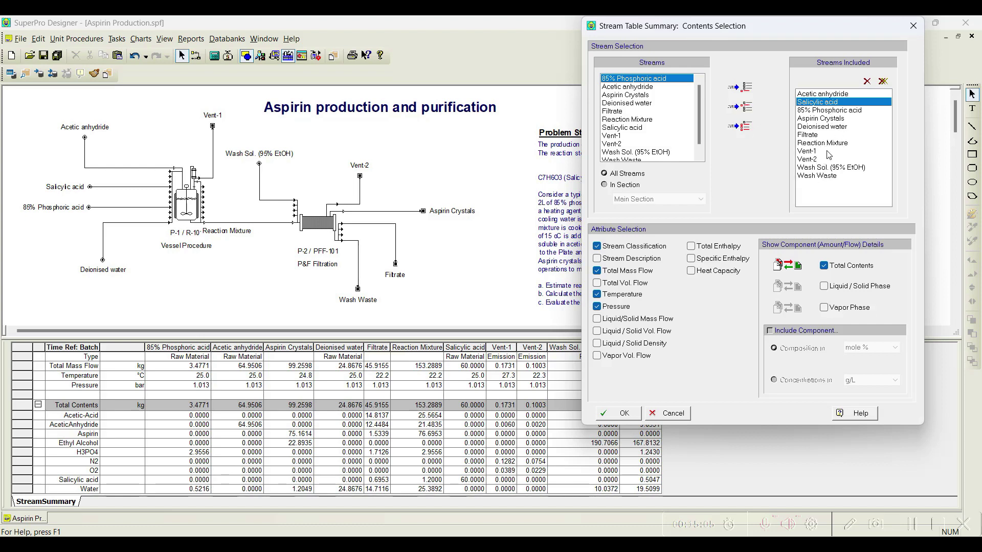
pyautogui.moveTo(824, 130); pyautogui.dragTo(823, 117)
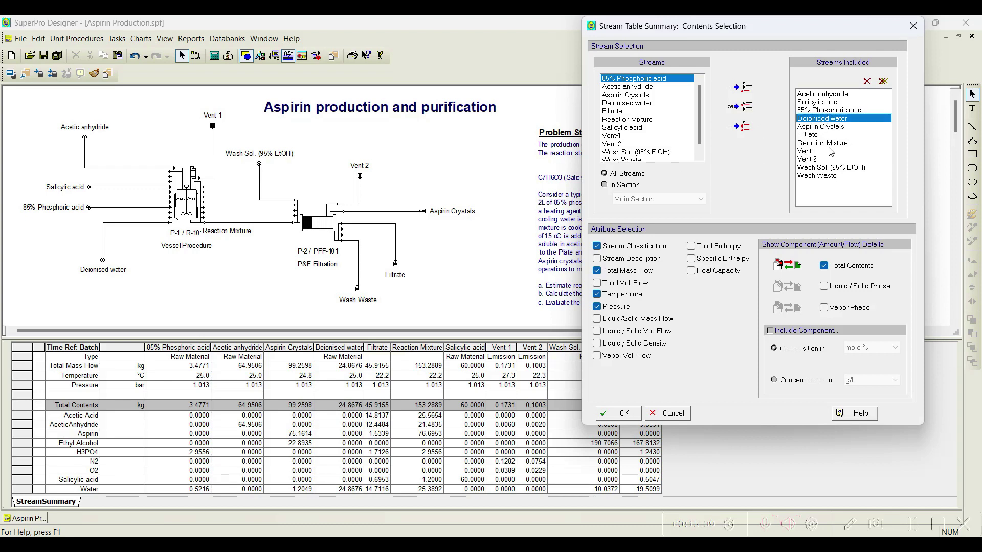
pyautogui.moveTo(828, 144); pyautogui.dragTo(827, 126)
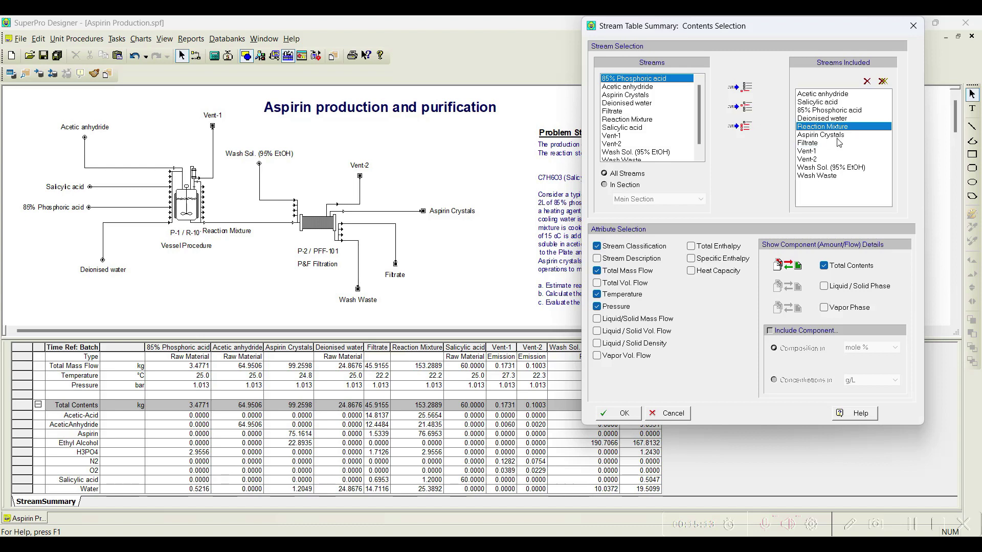
# Place Wash Sol. (95% EtOH) and Vent-1 after Reaction Mixture, Aspirin Crystals last, and apply.
pyautogui.click(823, 176)
pyautogui.moveTo(831, 168); pyautogui.dragTo(831, 137)
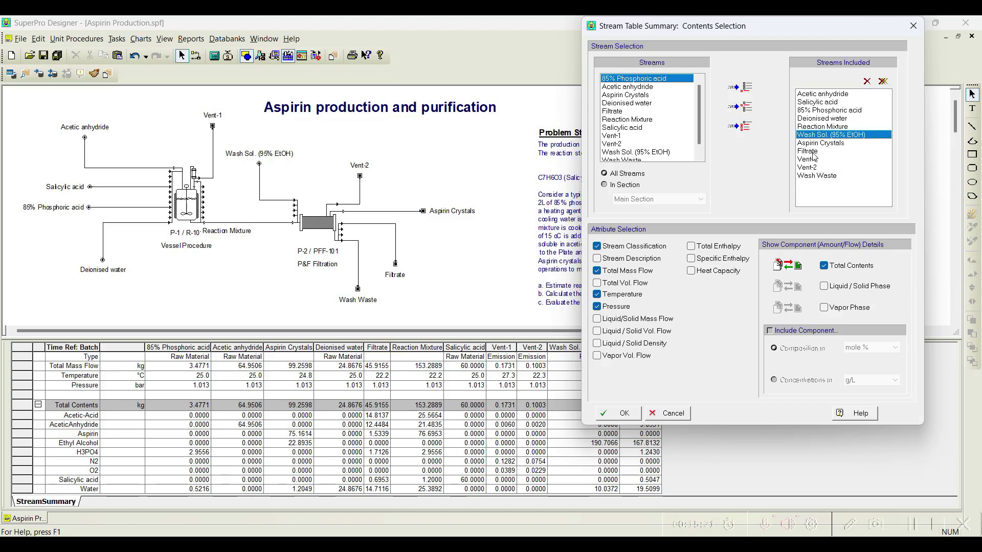
pyautogui.click(814, 161)
pyautogui.moveTo(817, 154); pyautogui.dragTo(818, 136)
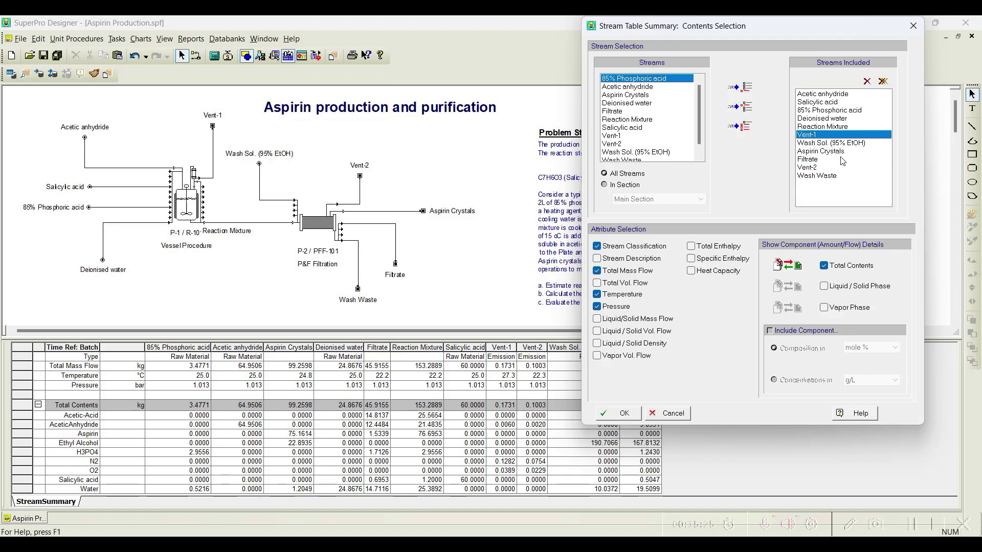
pyautogui.moveTo(817, 152); pyautogui.dragTo(818, 182)
pyautogui.click(818, 168)
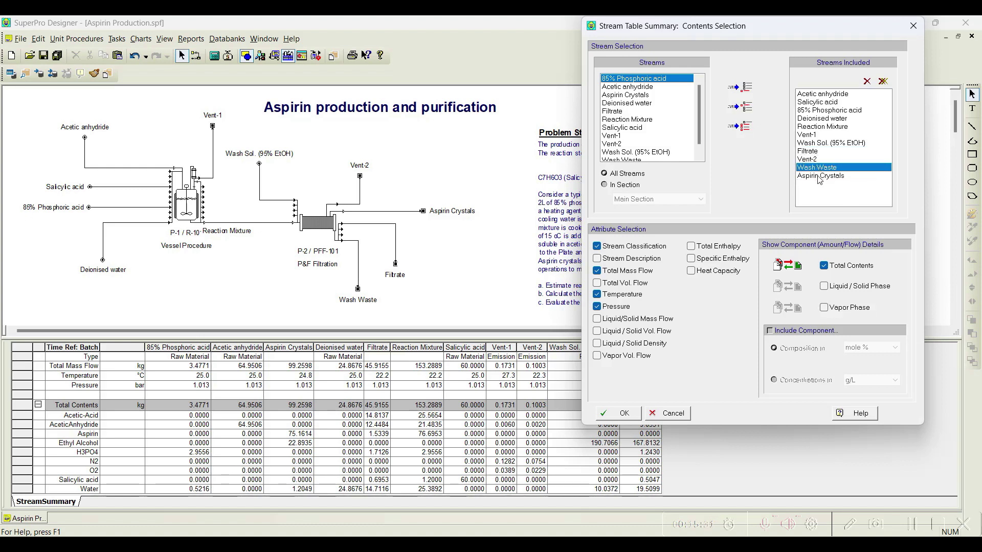
pyautogui.click(627, 414)
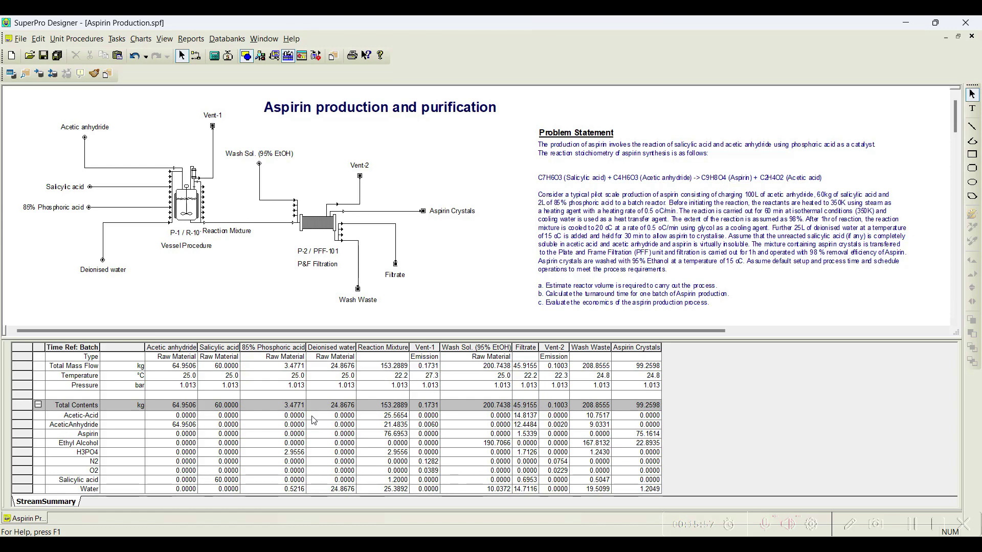
# Inspect the Acetic anhydride stream's style and tag label settings without changing them.
pyautogui.click(128, 168)
pyautogui.rightClick(129, 169)
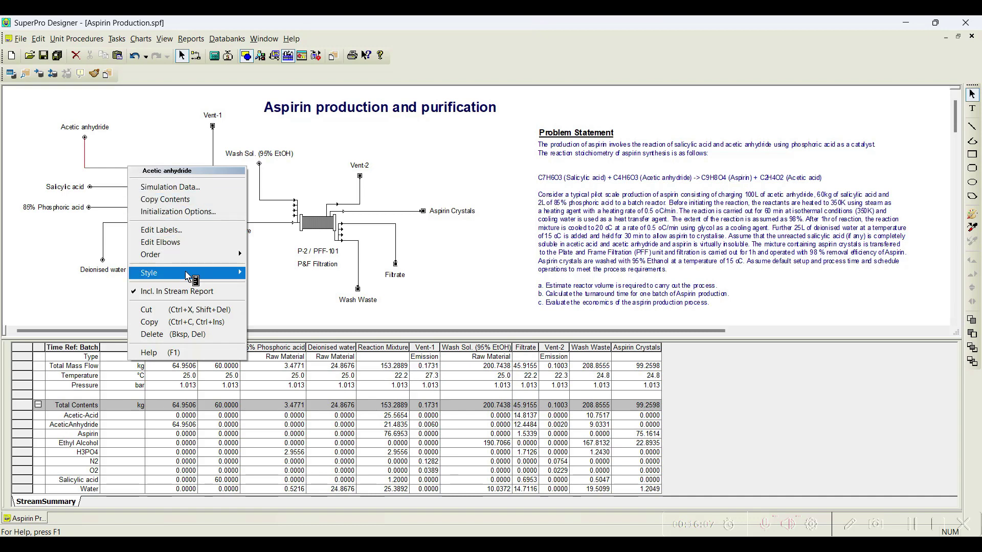
pyautogui.moveTo(186, 274)
pyautogui.click(286, 288)
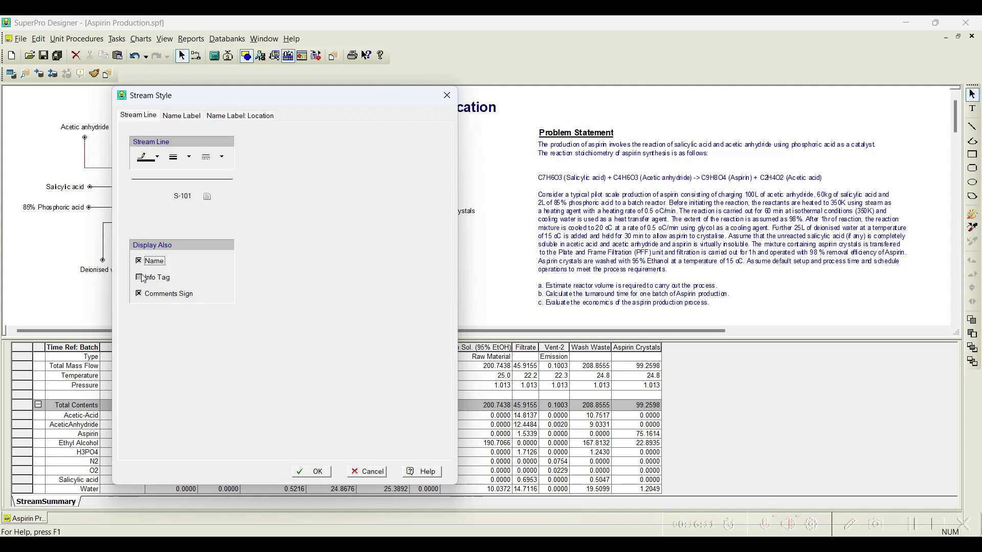
pyautogui.moveTo(249, 100); pyautogui.dragTo(562, 59)
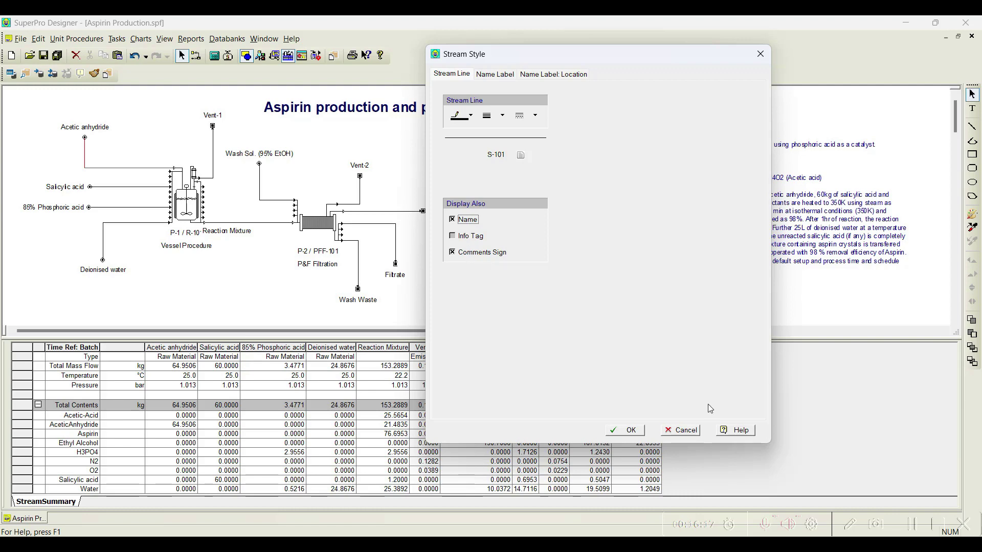
pyautogui.click(680, 430)
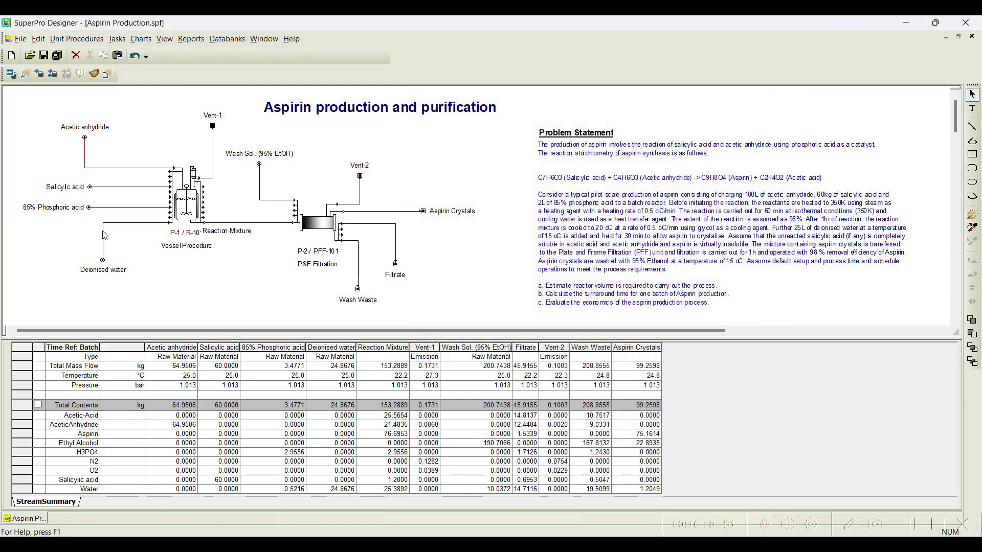
pyautogui.rightClick(129, 169)
pyautogui.click(159, 229)
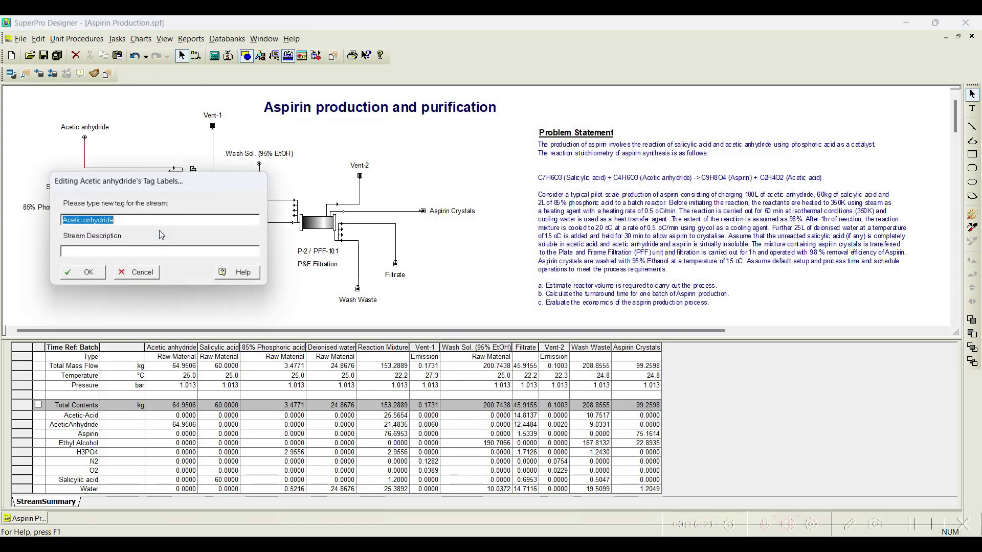
pyautogui.click(87, 273)
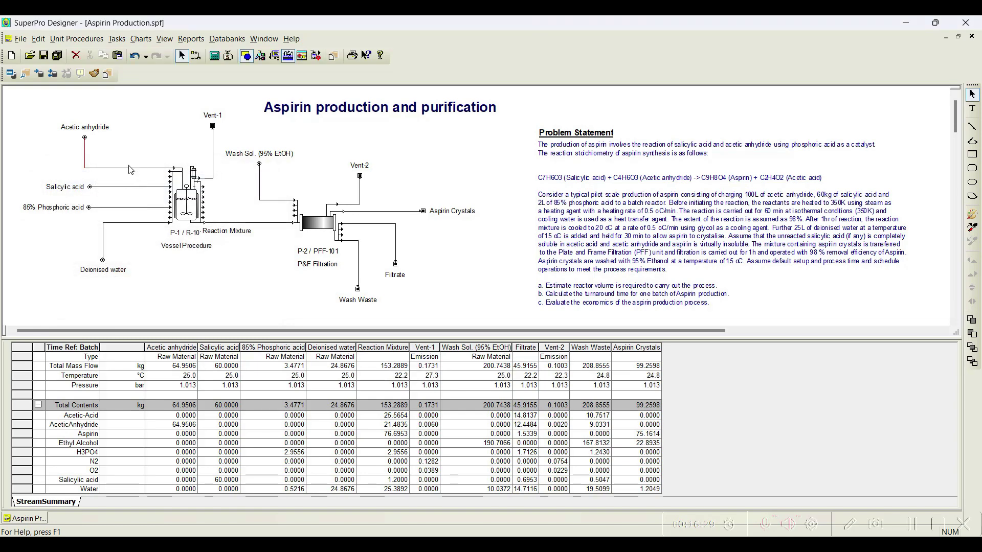
# Enable a Total Mass Flow info tag on Acetic anhydride, showing 64.95 kg/batch.
pyautogui.rightClick(131, 169)
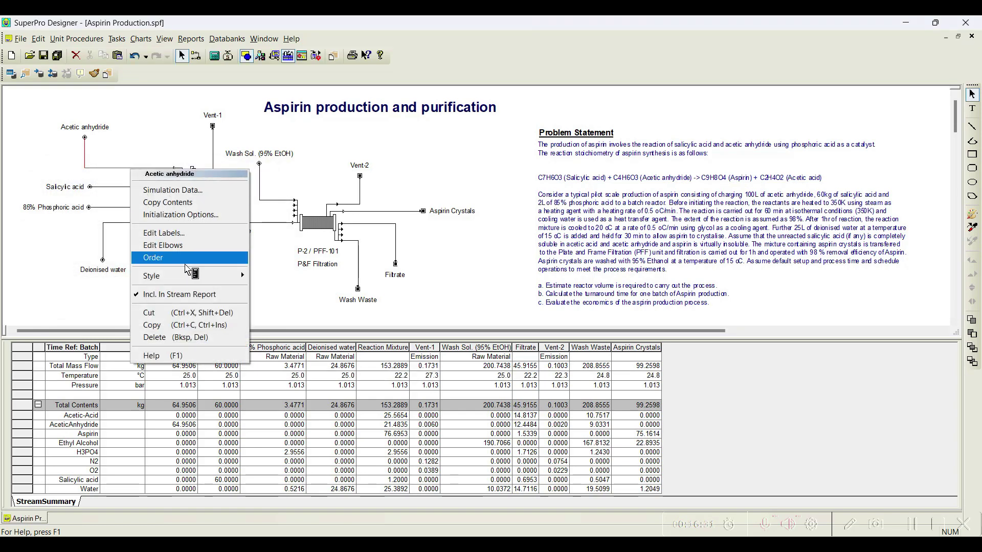
pyautogui.moveTo(241, 271)
pyautogui.click(286, 291)
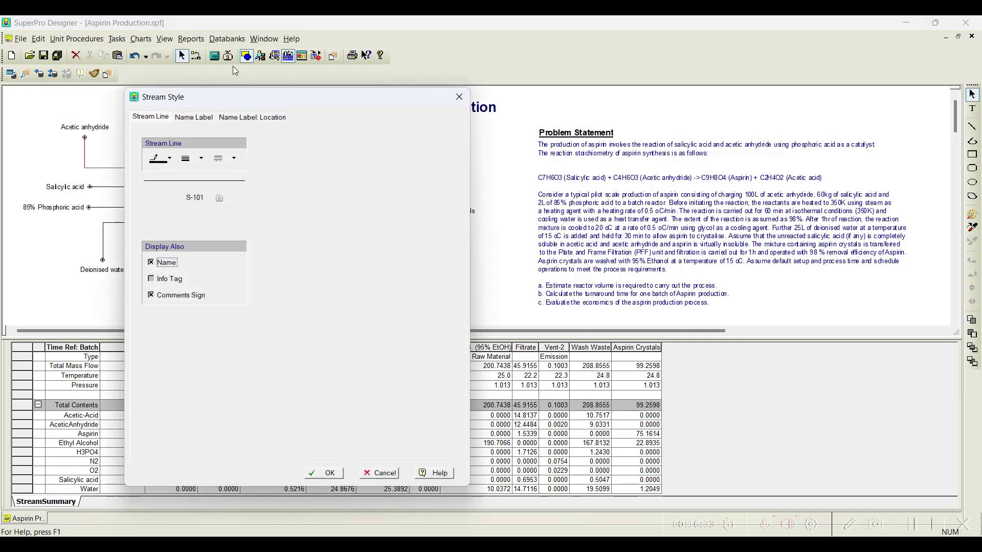
pyautogui.moveTo(242, 95); pyautogui.dragTo(537, 84)
pyautogui.click(448, 270)
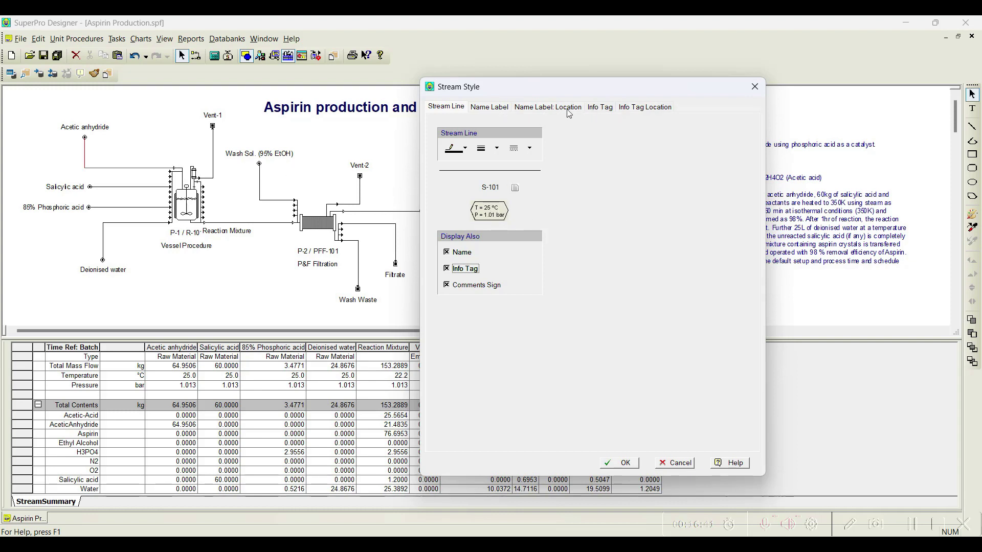
pyautogui.click(602, 108)
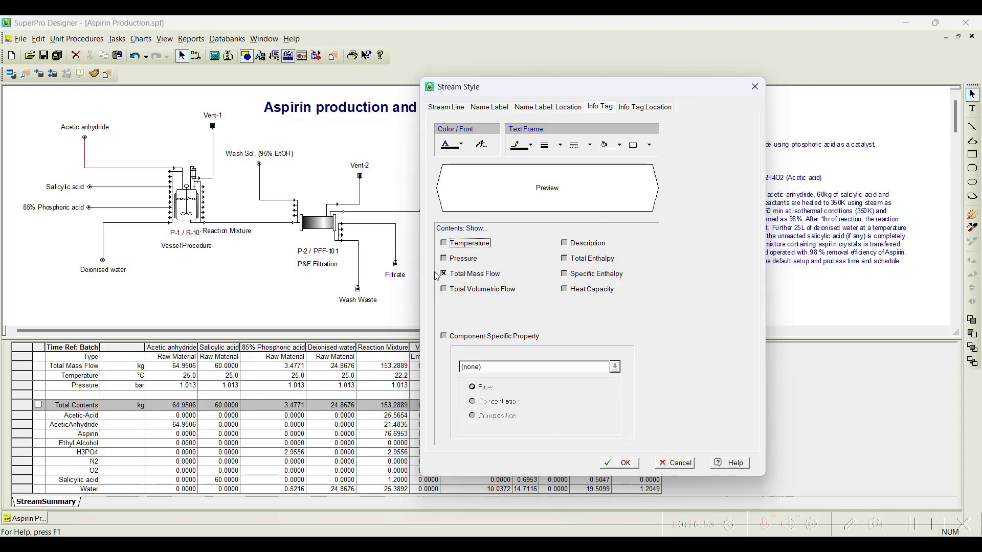
pyautogui.click(649, 107)
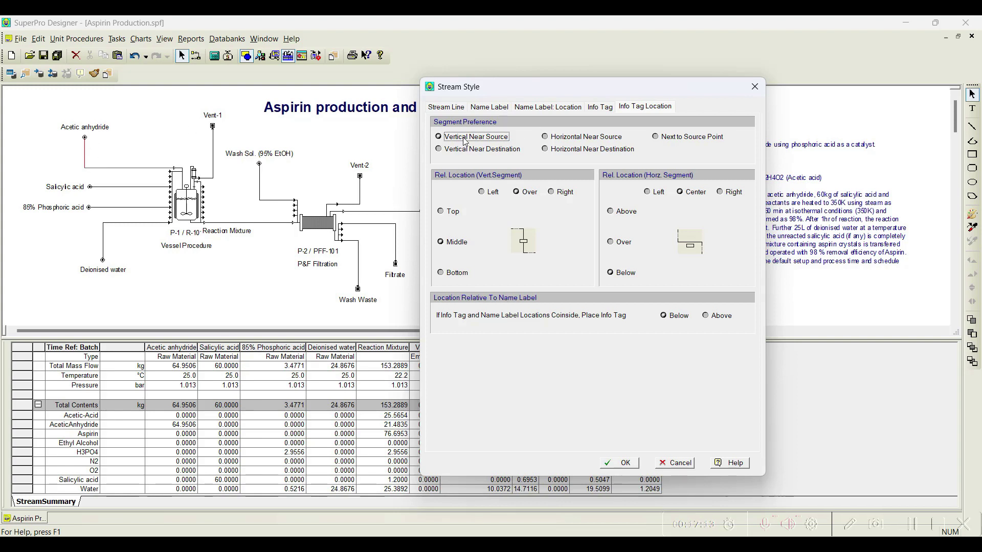
pyautogui.click(622, 463)
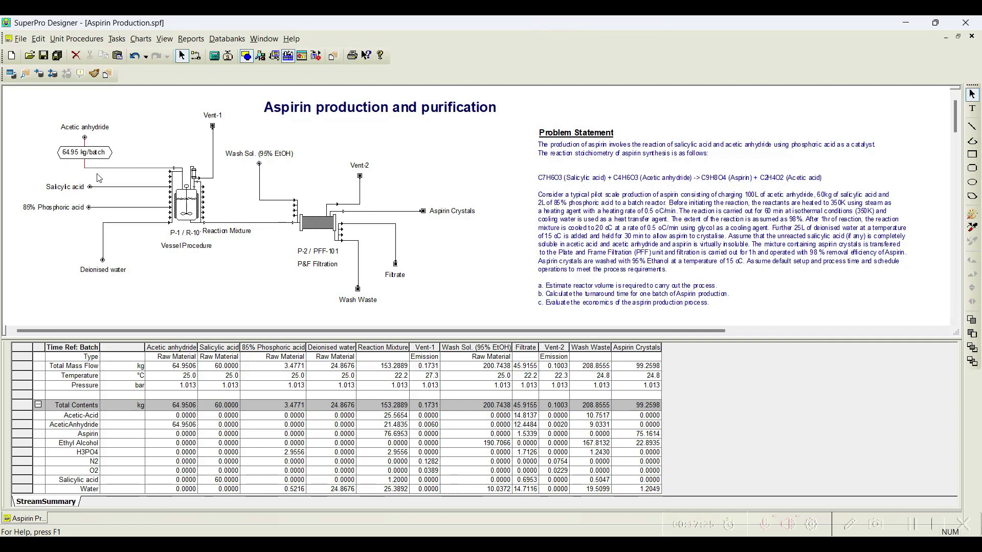
# Tag Salicylic acid with its 60.00 kg/batch info tag, placed Horizontal Near Source, Over.
pyautogui.rightClick(124, 187)
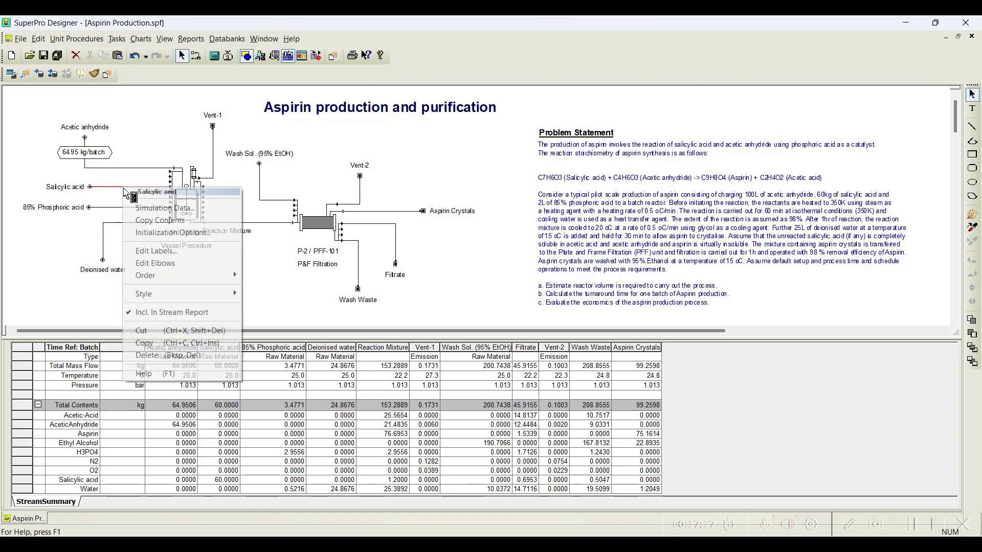
pyautogui.moveTo(233, 293)
pyautogui.click(269, 310)
pyautogui.click(128, 299)
pyautogui.moveTo(264, 117); pyautogui.dragTo(420, 107)
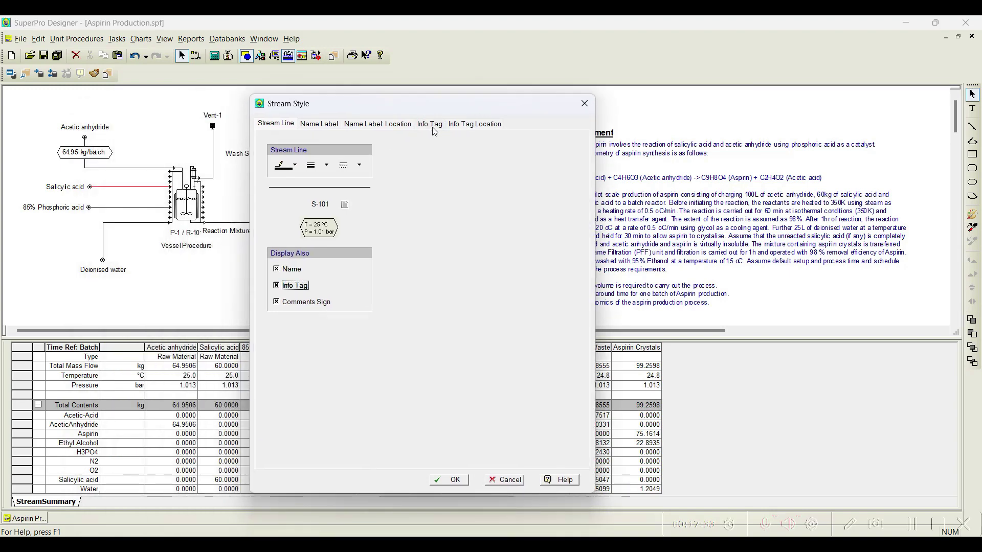
pyautogui.click(430, 124)
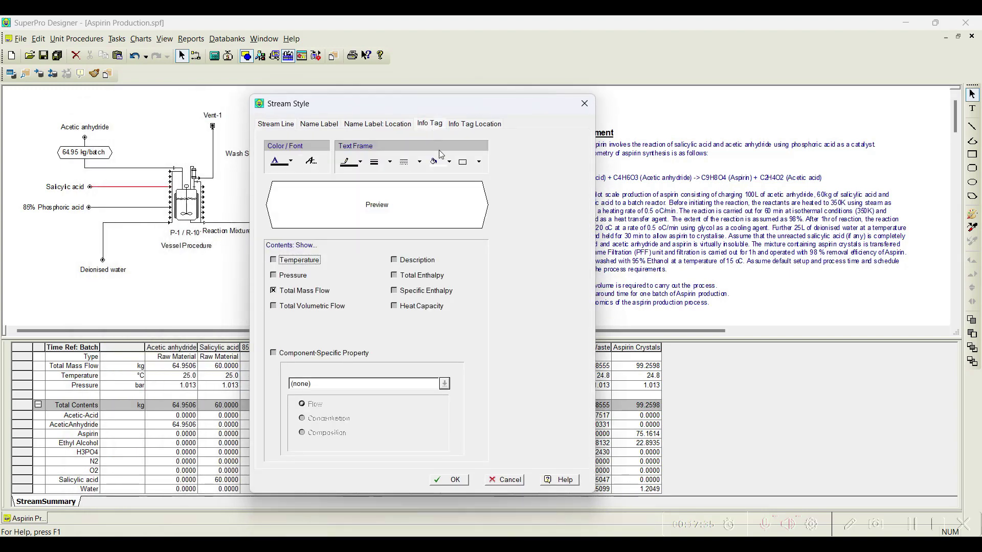
pyautogui.click(481, 124)
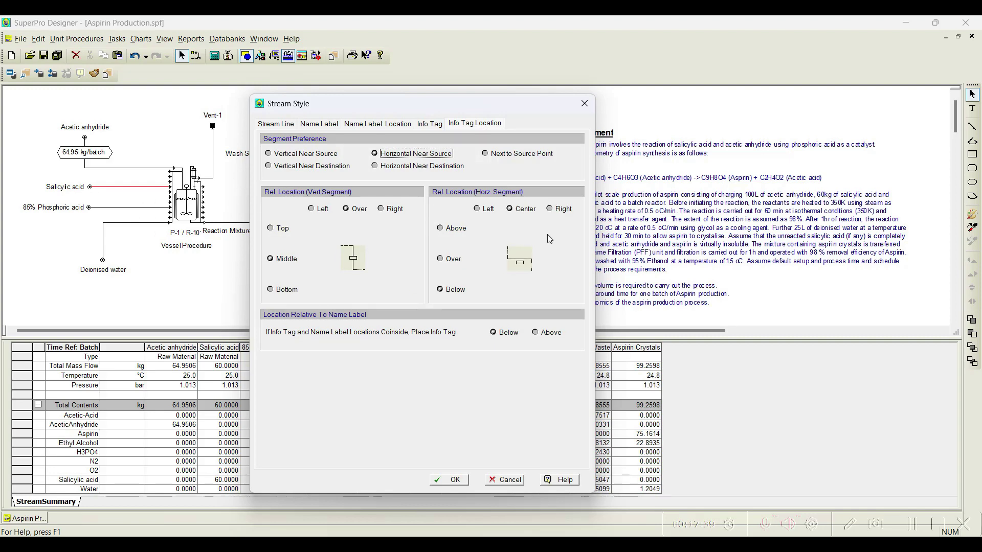
pyautogui.click(441, 260)
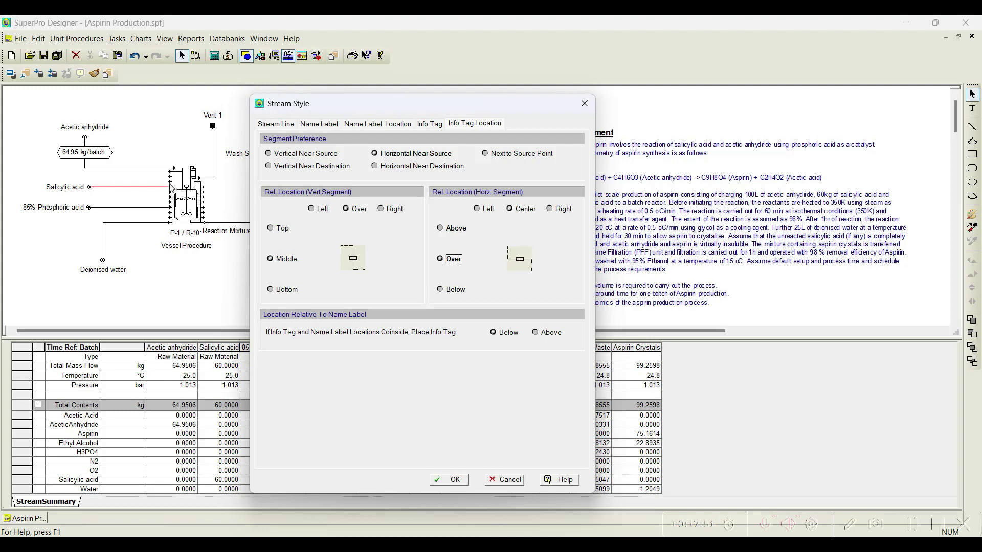
pyautogui.click(454, 479)
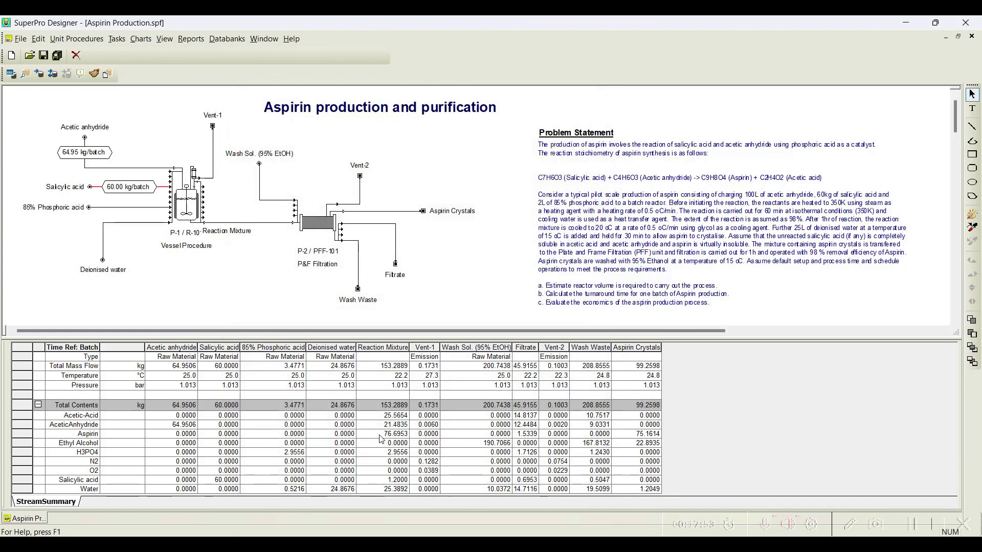
pyautogui.click(134, 209)
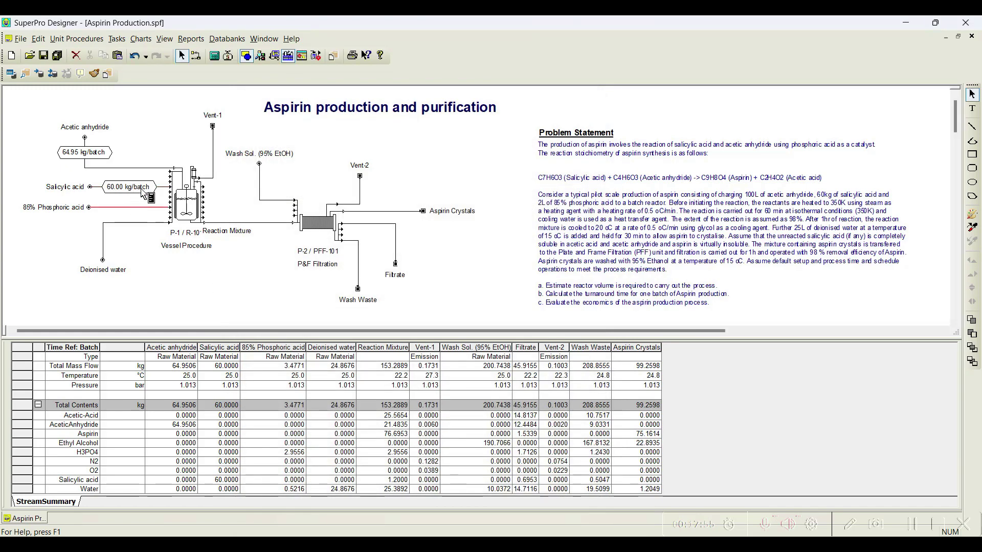
# Copy Salicylic acid's style onto 85% Phosphoric acid, adding its 3.48 kg/batch tag.
pyautogui.rightClick(101, 188)
pyautogui.moveTo(157, 296)
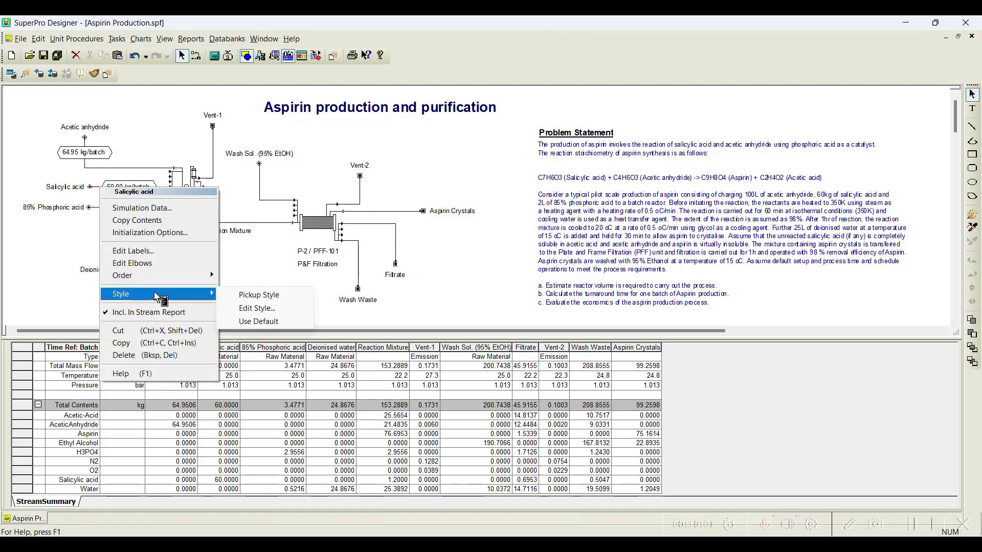
pyautogui.click(260, 296)
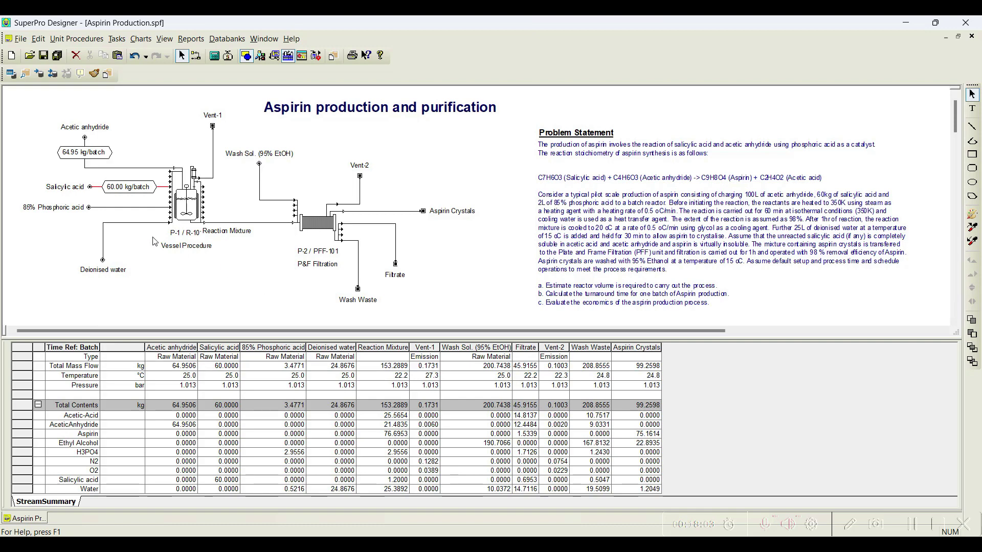
pyautogui.click(137, 208)
pyautogui.rightClick(138, 212)
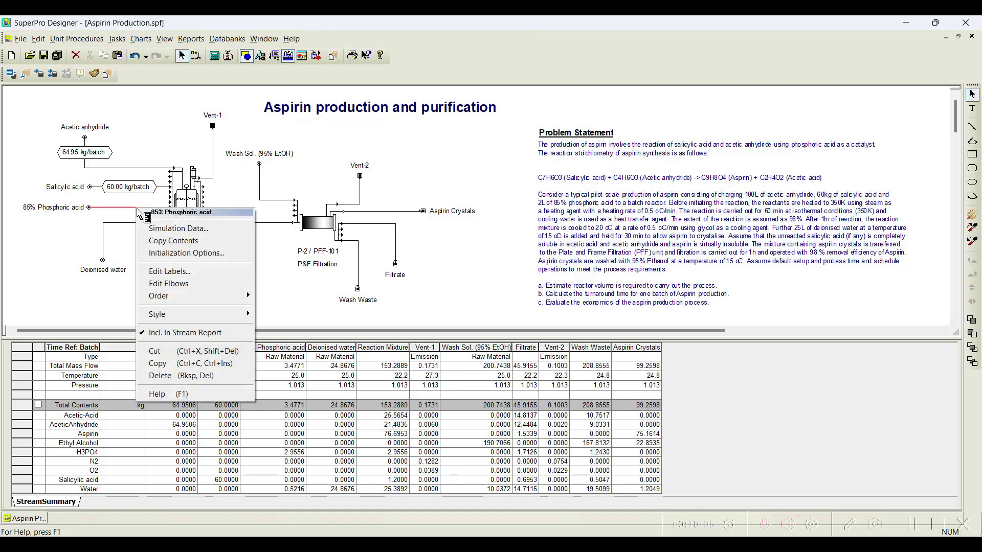
pyautogui.moveTo(212, 314)
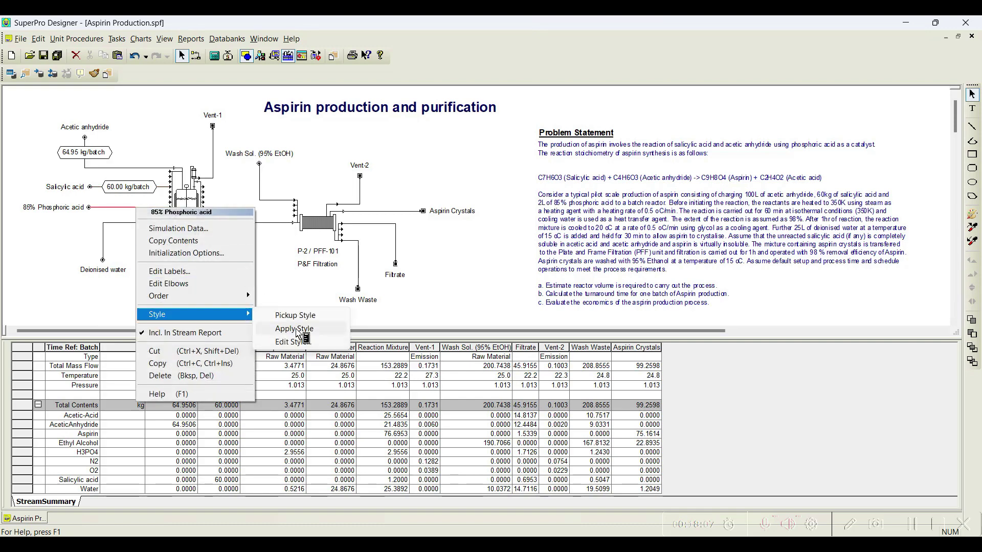
pyautogui.click(294, 329)
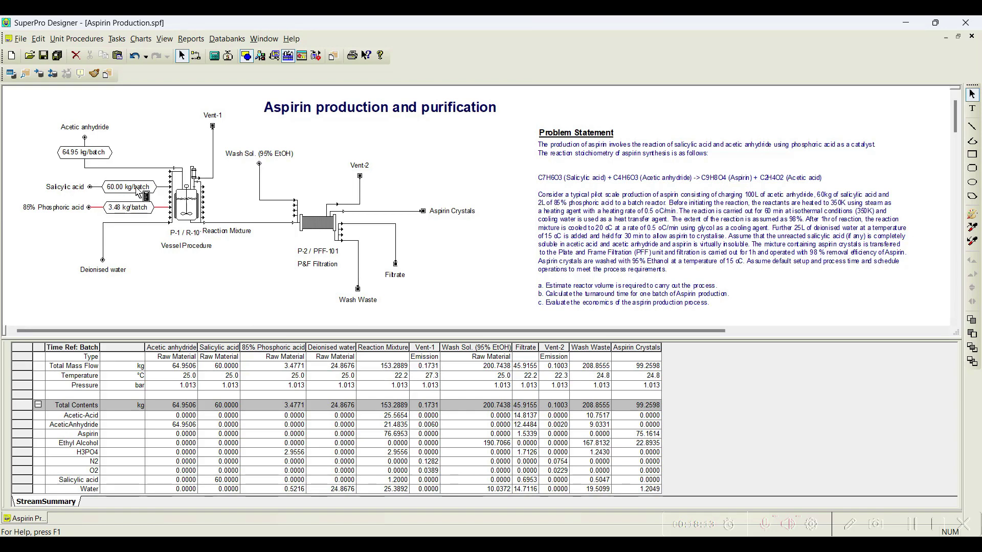
# Copy Acetic anhydride's style onto Deionised water, adding its 24.87 kg/batch tag.
pyautogui.rightClick(106, 169)
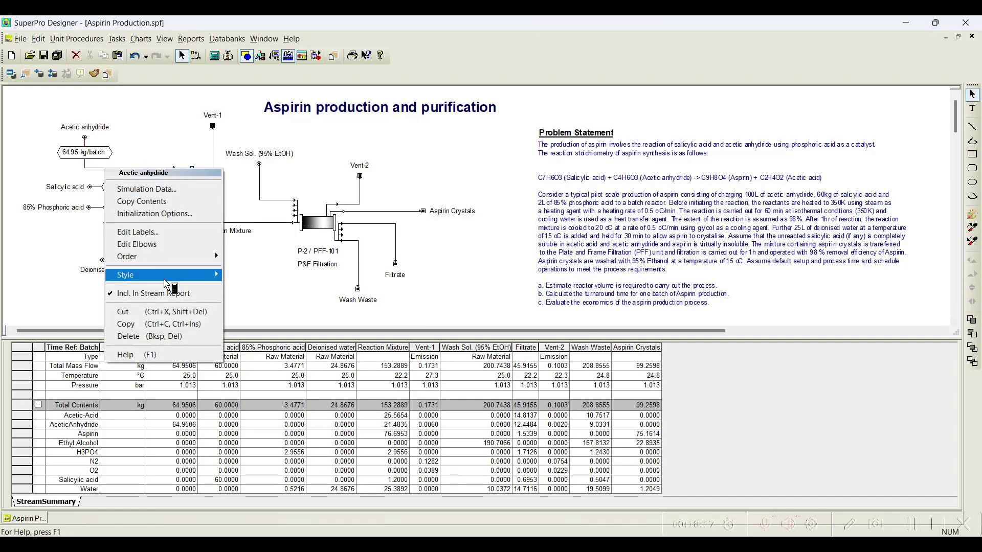
pyautogui.click(247, 277)
pyautogui.click(130, 224)
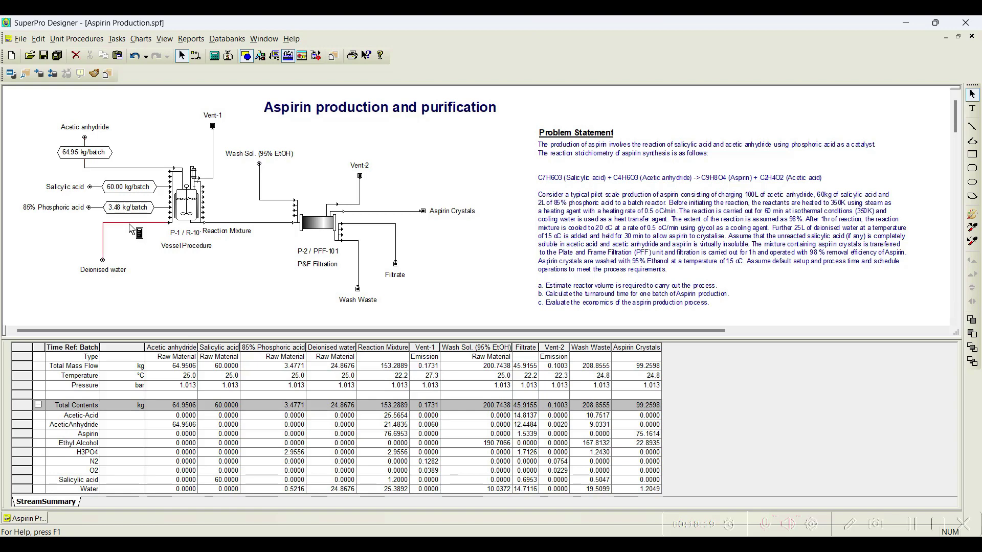
pyautogui.rightClick(130, 225)
pyautogui.moveTo(231, 332)
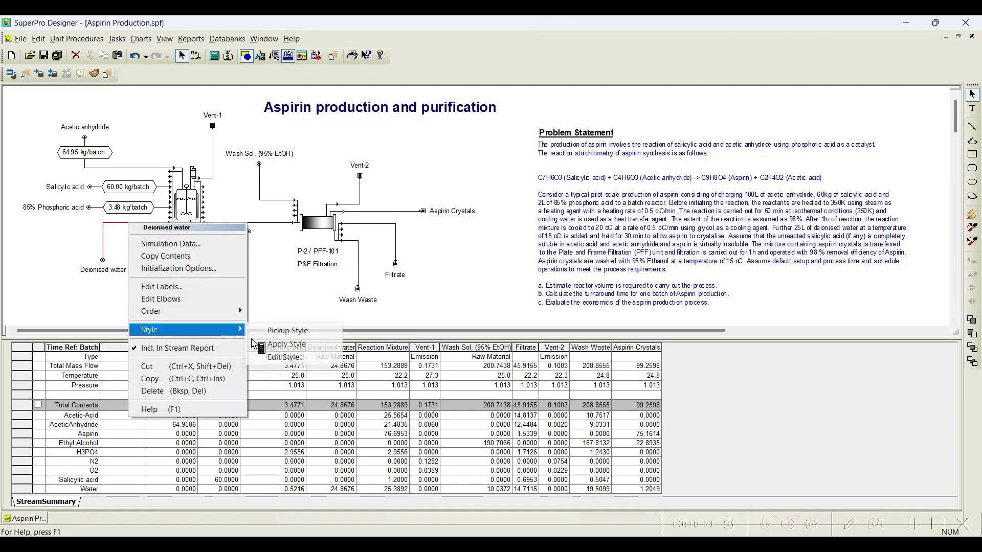
pyautogui.click(287, 344)
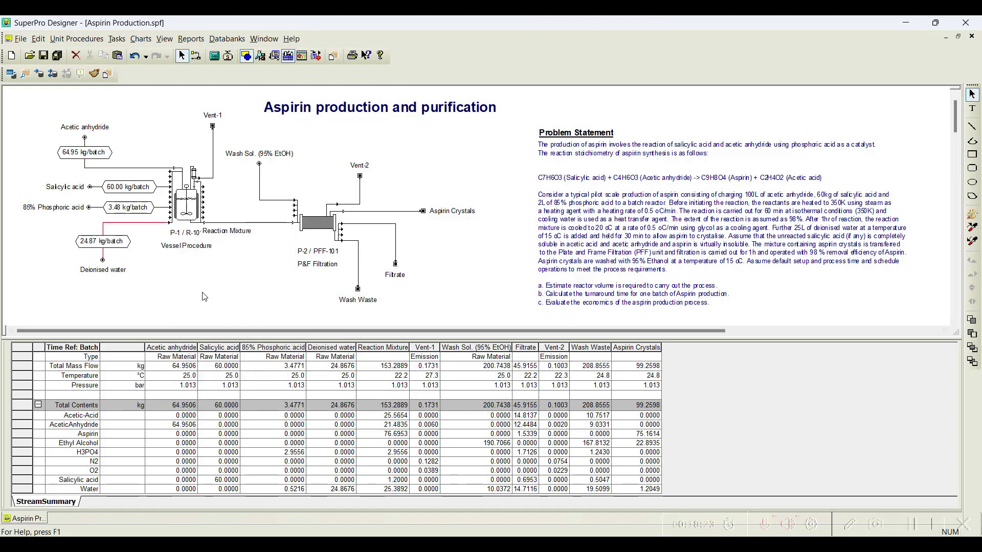
# Apply the copied style to Vent-1 (0.17) and Wash Sol. (200.74 kg/batch).
pyautogui.rightClick(214, 164)
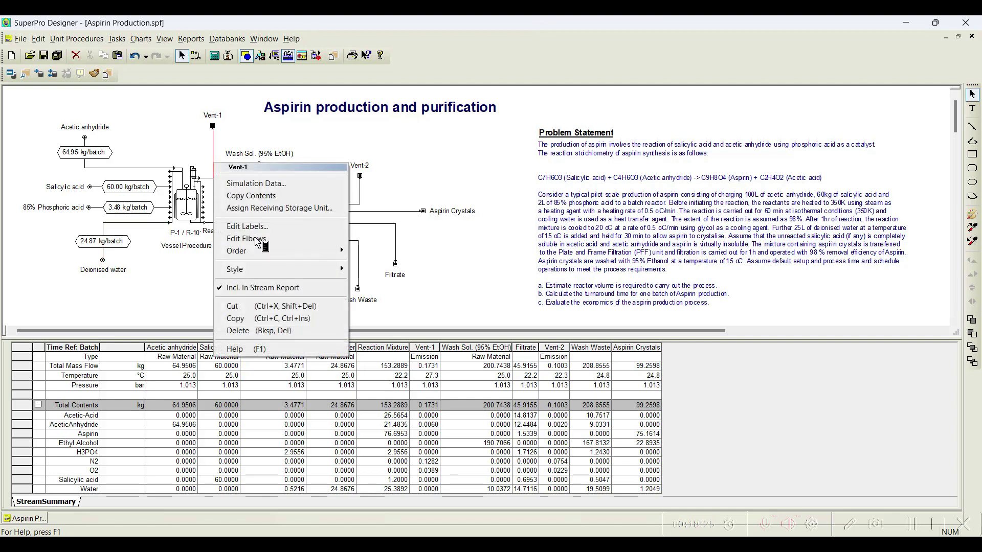
pyautogui.moveTo(266, 274)
pyautogui.click(391, 285)
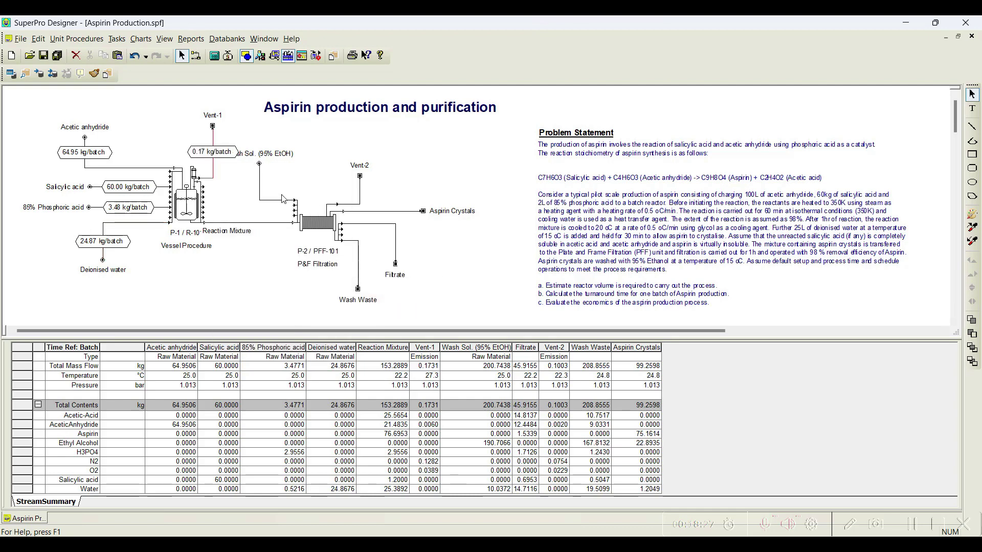
pyautogui.rightClick(280, 201)
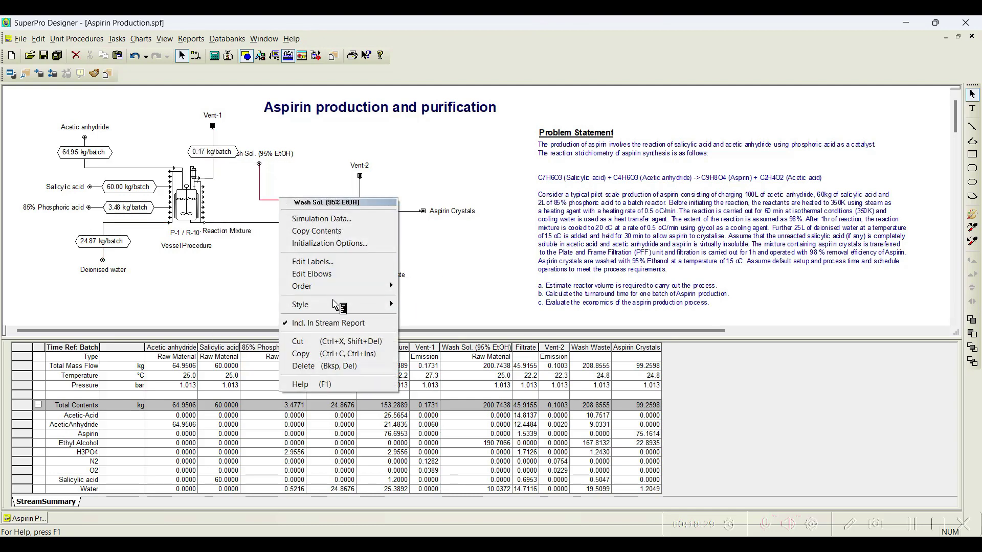
pyautogui.moveTo(337, 306)
pyautogui.click(451, 320)
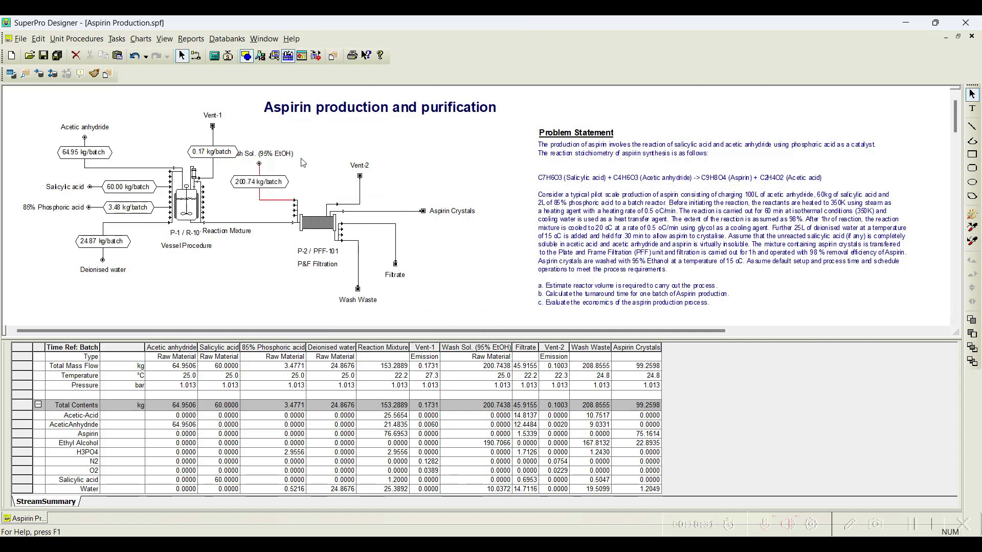
# Move the Vent-1 info tag near the stream's destination end.
pyautogui.rightClick(214, 162)
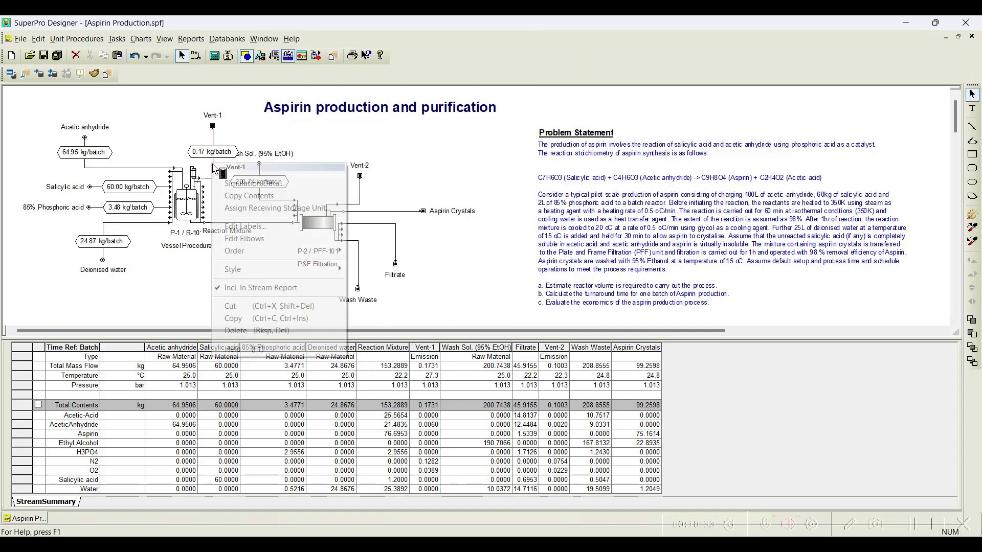
pyautogui.moveTo(312, 269)
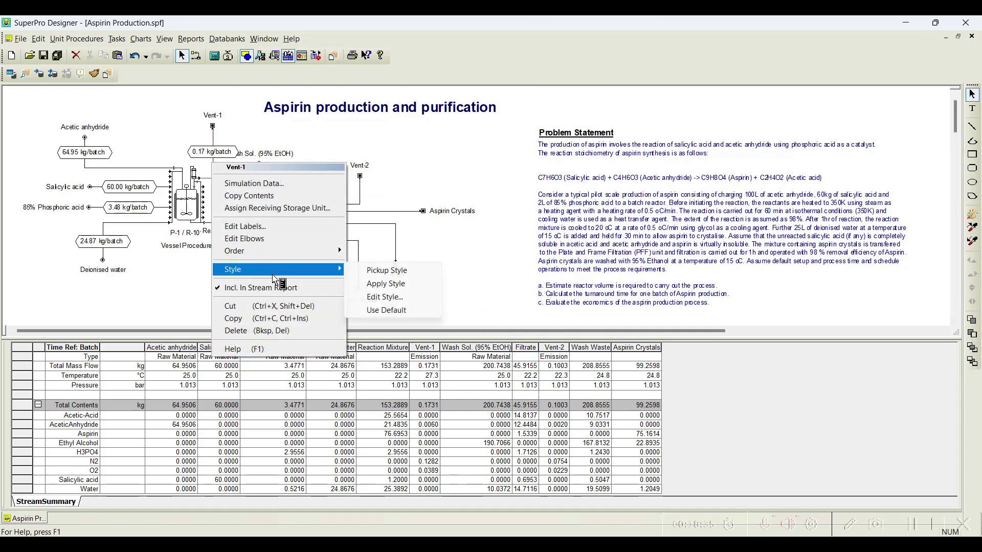
pyautogui.click(401, 301)
pyautogui.click(437, 124)
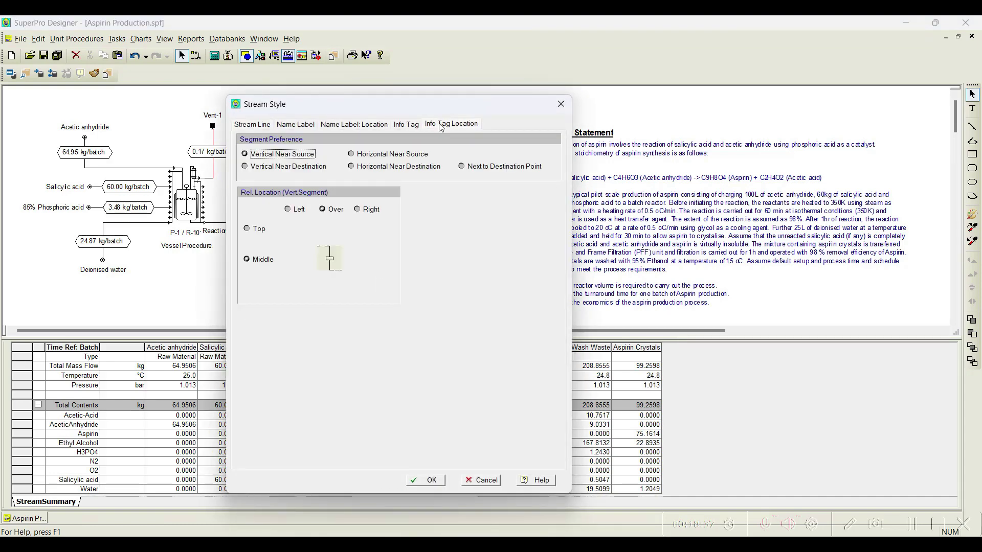
pyautogui.click(274, 167)
pyautogui.click(432, 483)
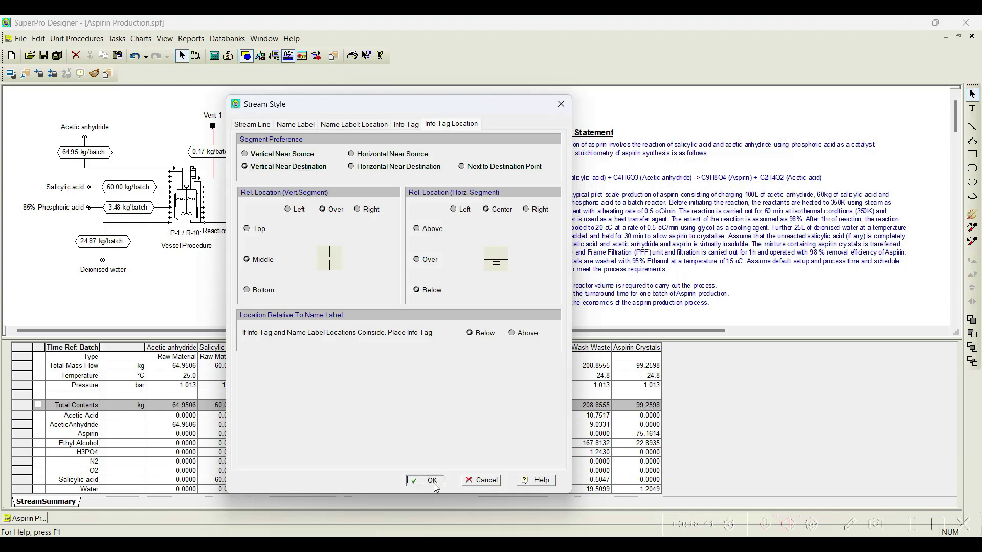
# Reposition the Vent-1 tag to the top of its vertical segment.
pyautogui.rightClick(215, 174)
pyautogui.moveTo(328, 279)
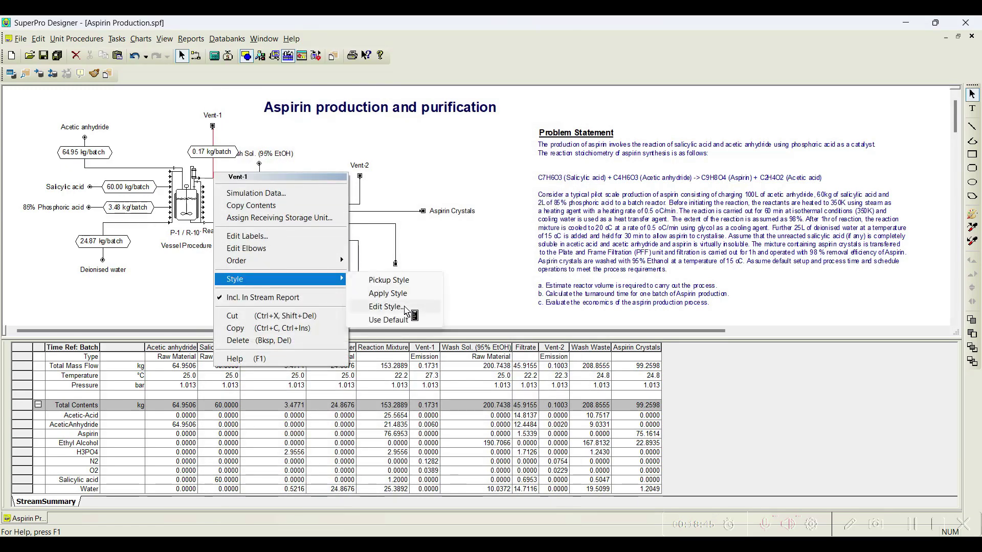
pyautogui.click(412, 307)
pyautogui.click(410, 133)
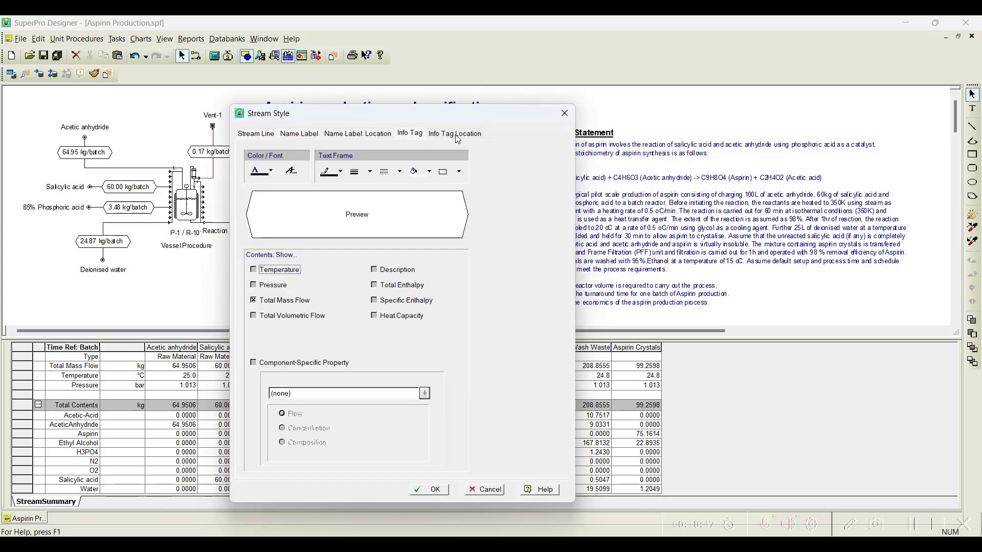
pyautogui.click(454, 133)
pyautogui.click(250, 238)
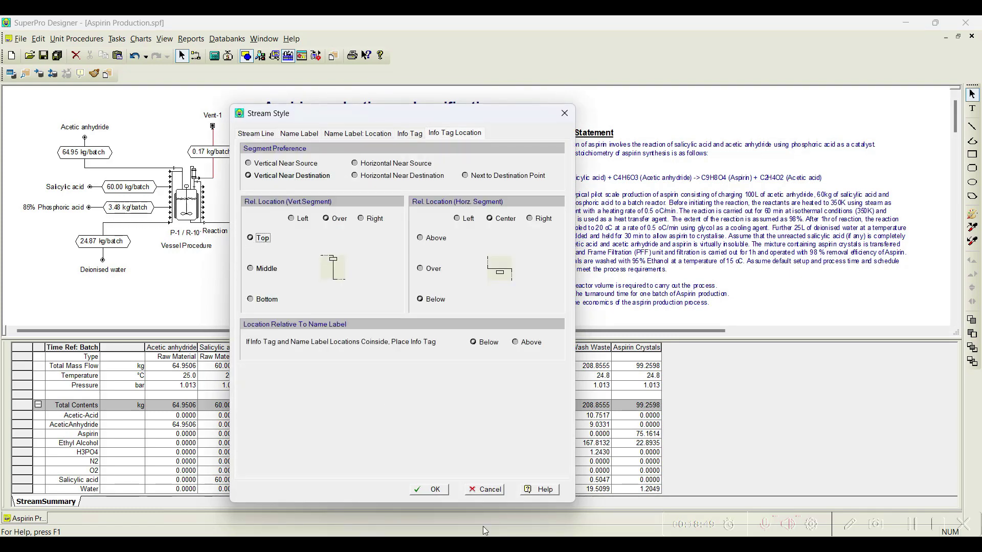
pyautogui.click(430, 491)
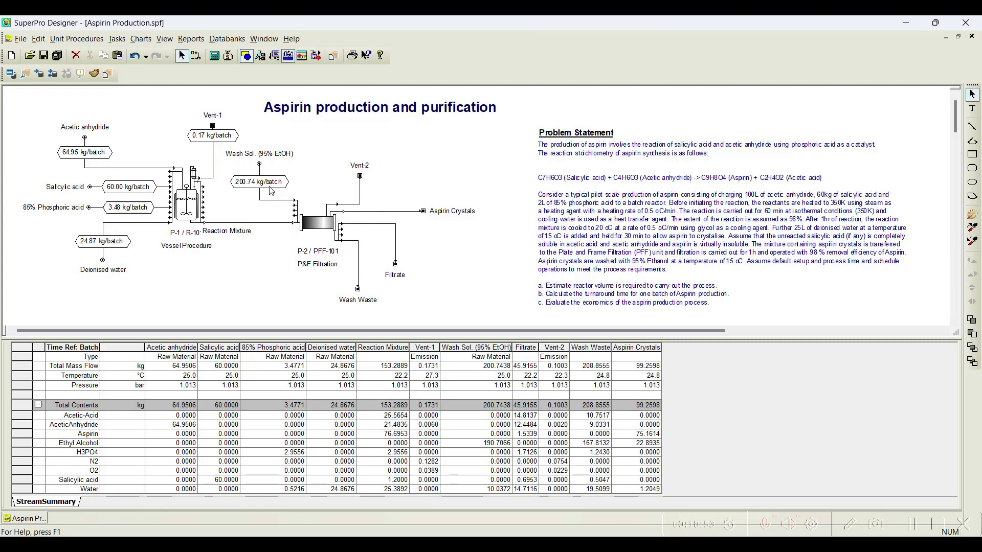
# Pick up the Vent-1 stream's style for reuse on other streams.
pyautogui.rightClick(214, 156)
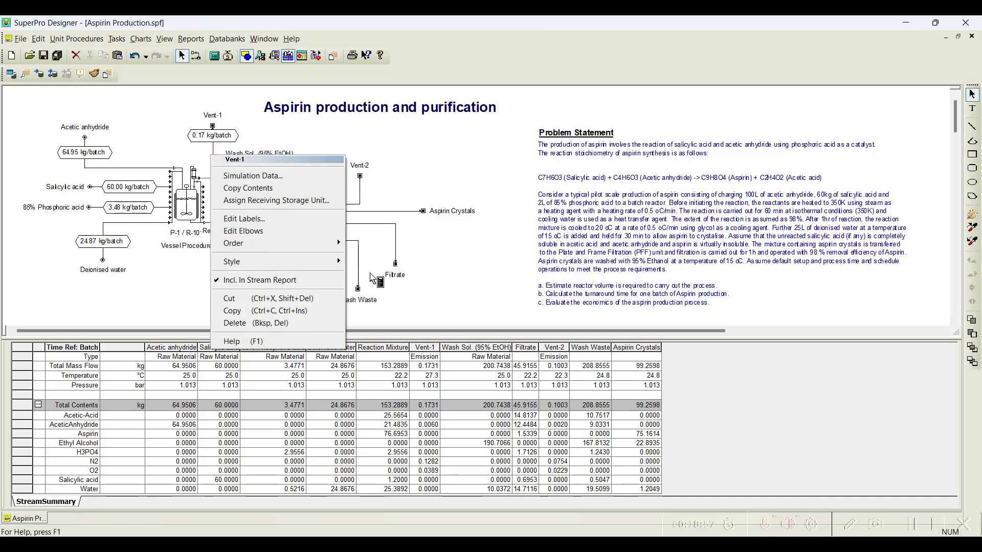
pyautogui.moveTo(333, 262)
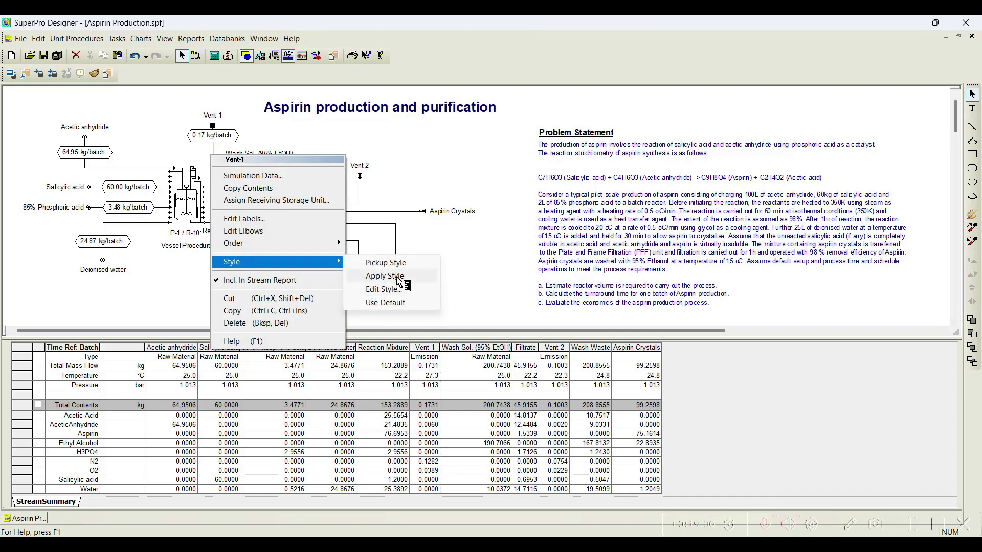
pyautogui.click(387, 263)
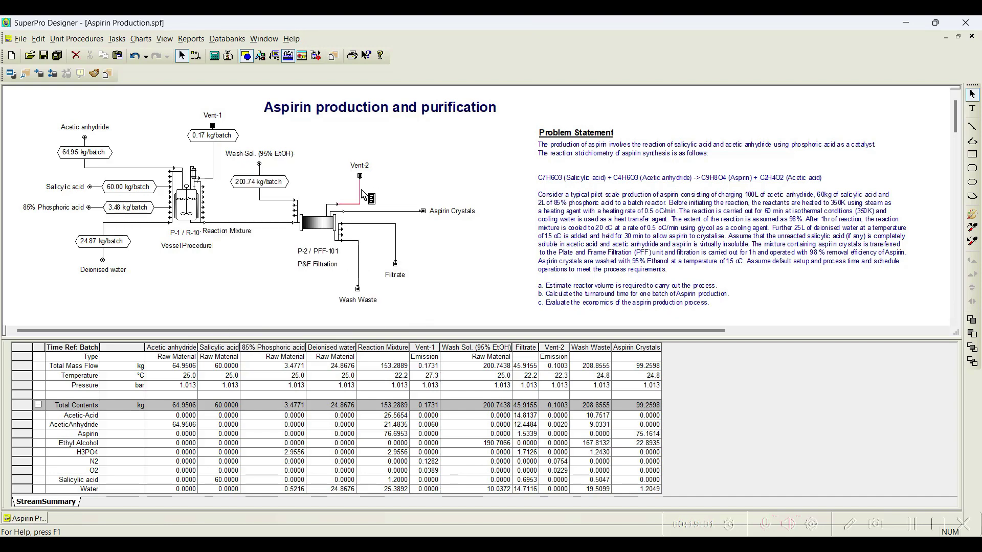
# Apply the copied kg/batch mass-tag style to the Vent-2, Filtrate and Wash Waste streams.
pyautogui.rightClick(361, 191)
pyautogui.moveTo(487, 299)
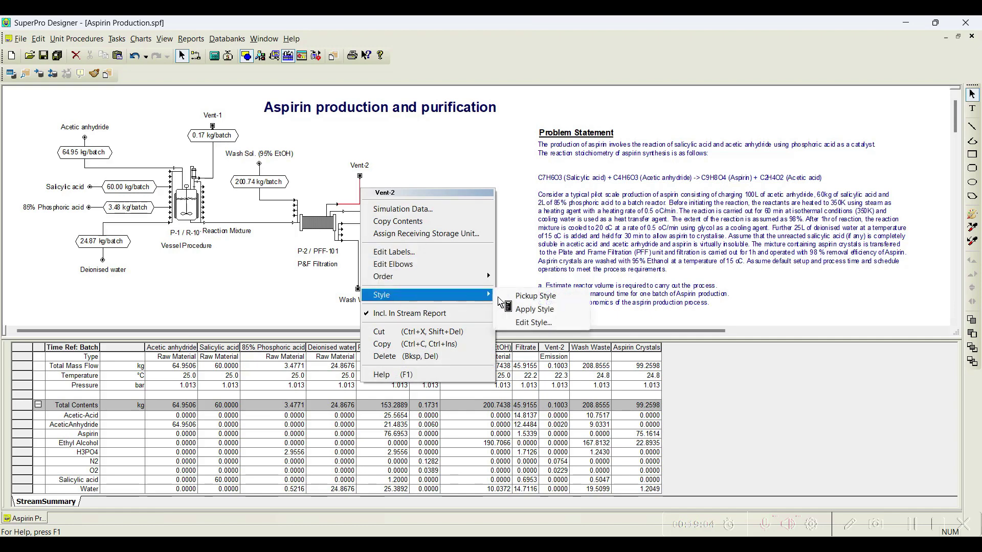
pyautogui.click(532, 309)
pyautogui.rightClick(396, 246)
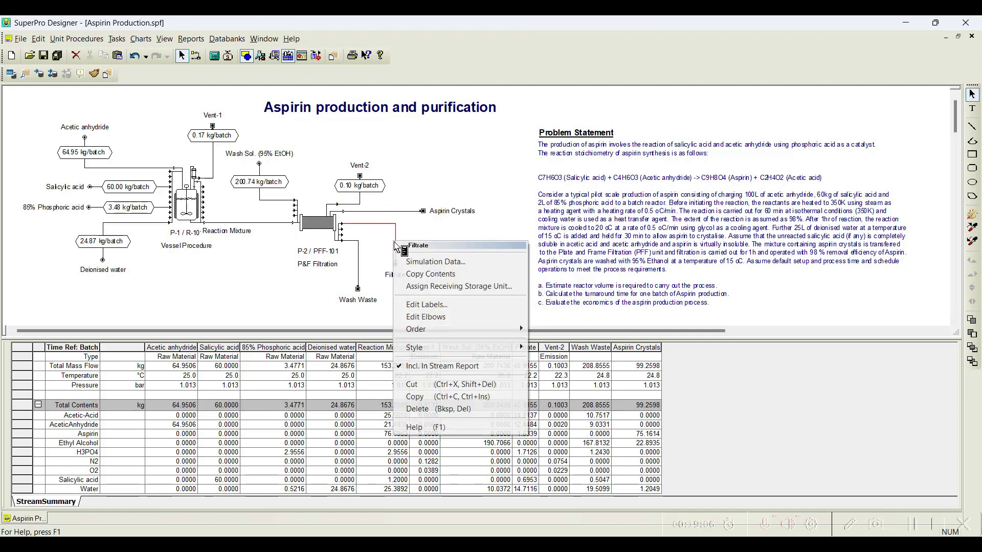
pyautogui.moveTo(518, 348)
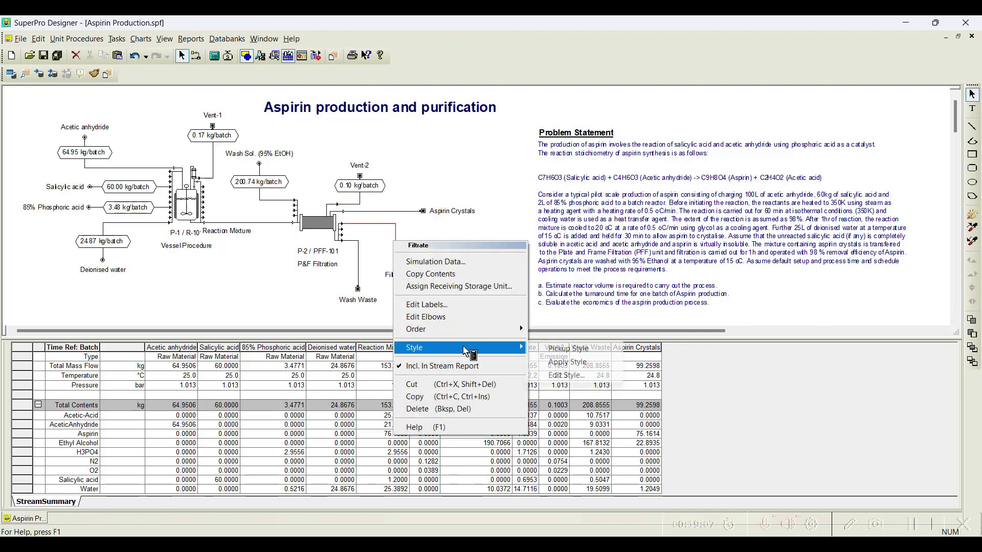
pyautogui.click(567, 361)
pyautogui.rightClick(359, 272)
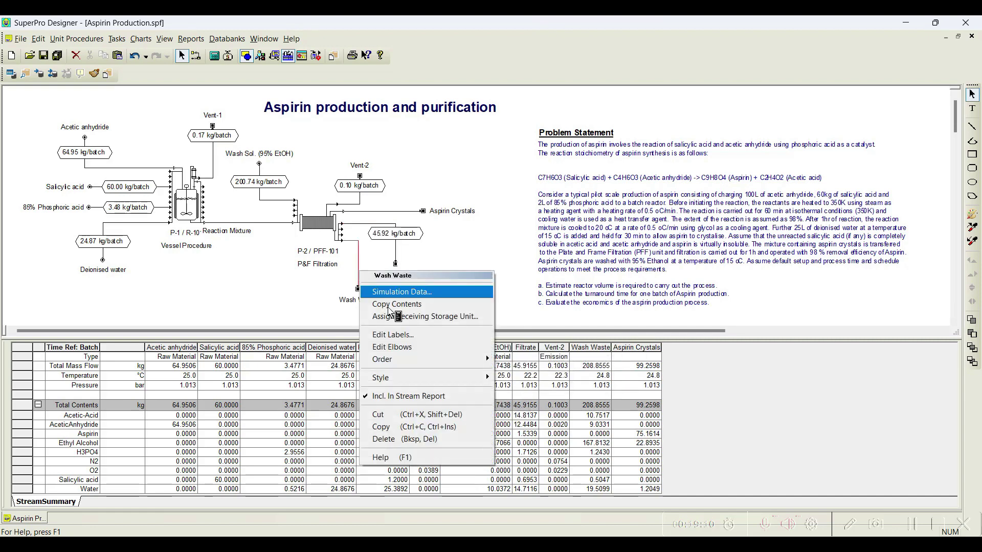
pyautogui.moveTo(461, 378)
pyautogui.click(527, 391)
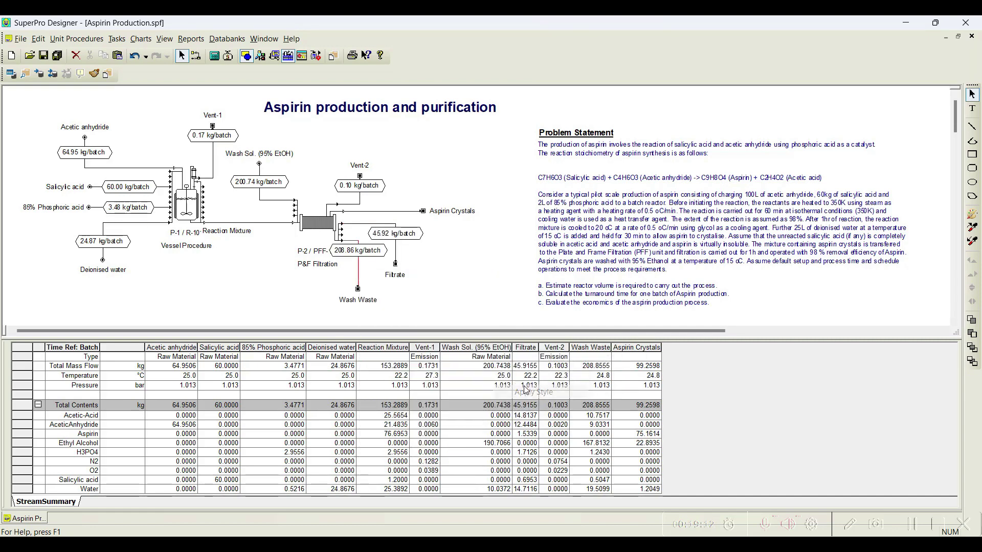
# Set the Wash Waste stream's info tag location to Bottom of its vertical line.
pyautogui.rightClick(359, 272)
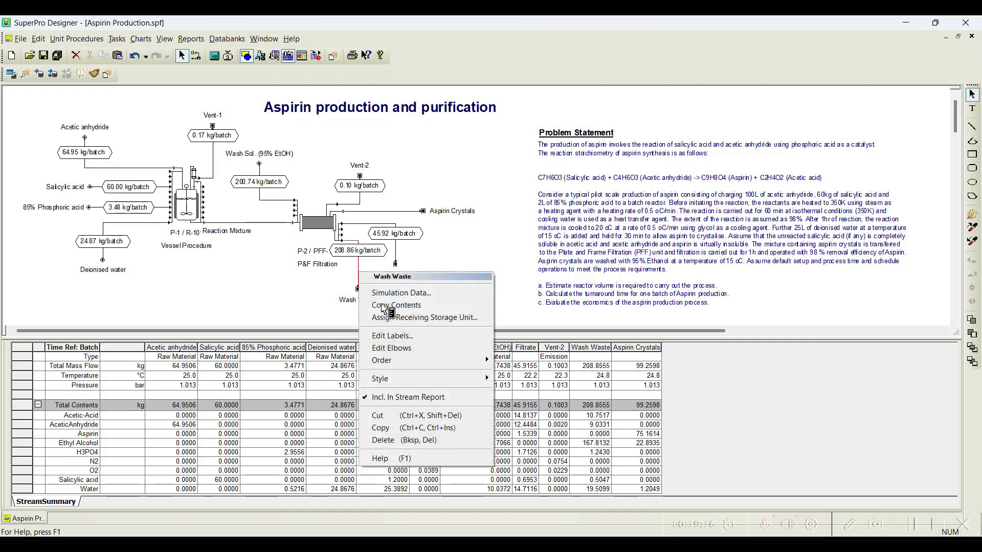
pyautogui.moveTo(483, 379)
pyautogui.click(529, 406)
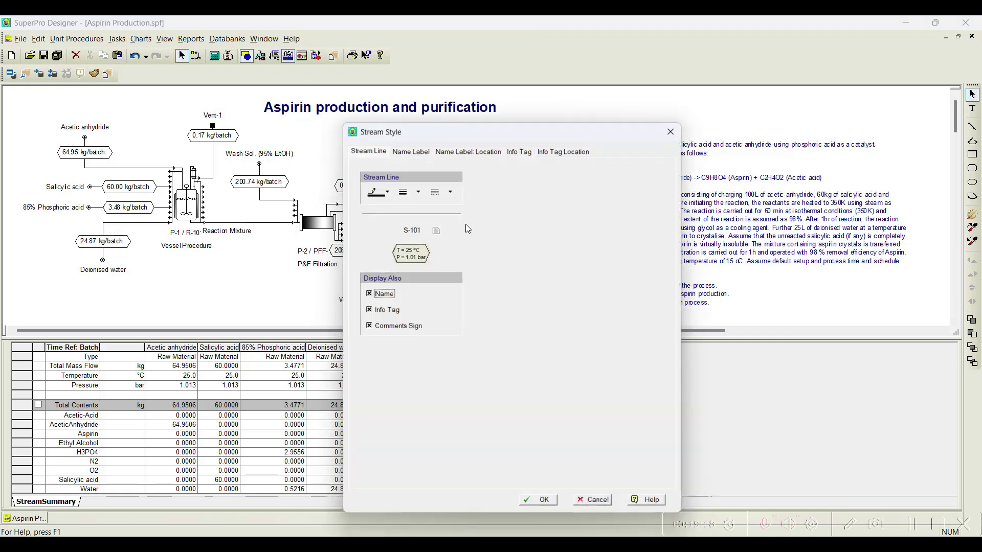
pyautogui.click(565, 148)
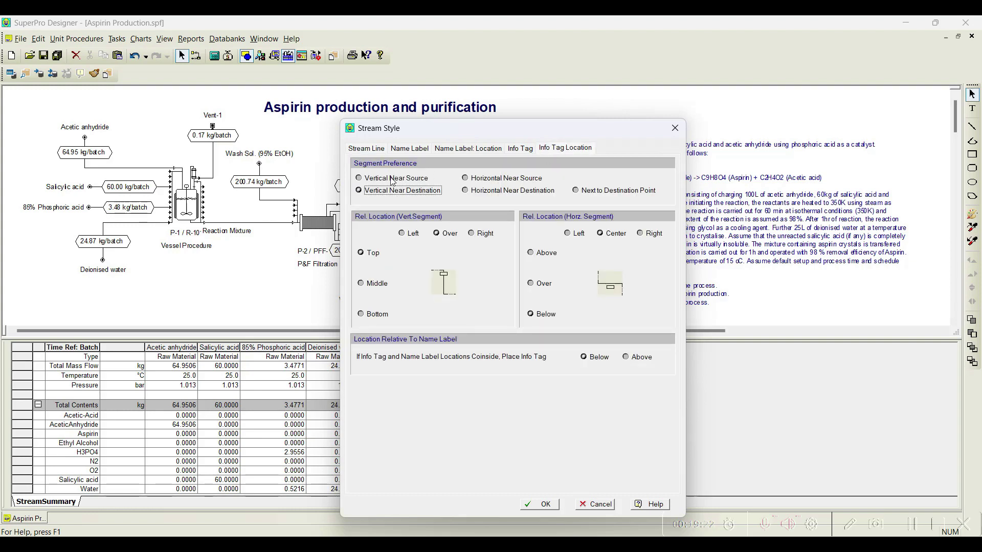
pyautogui.click(362, 314)
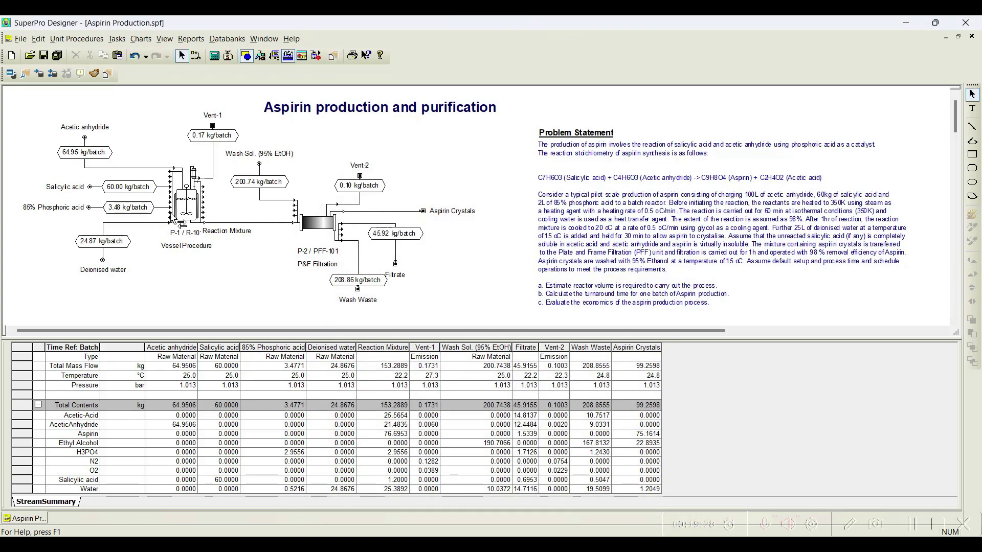
# Copy the Salicylic acid stream's style and apply it to Aspirin Crystals, showing 99.26 kg/batch.
pyautogui.rightClick(100, 187)
pyautogui.moveTo(200, 292)
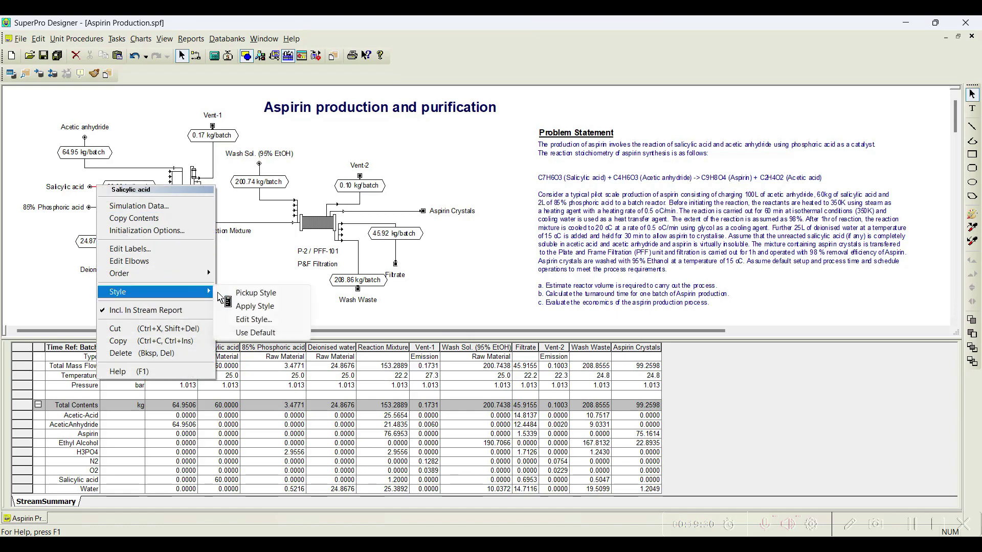
pyautogui.click(270, 297)
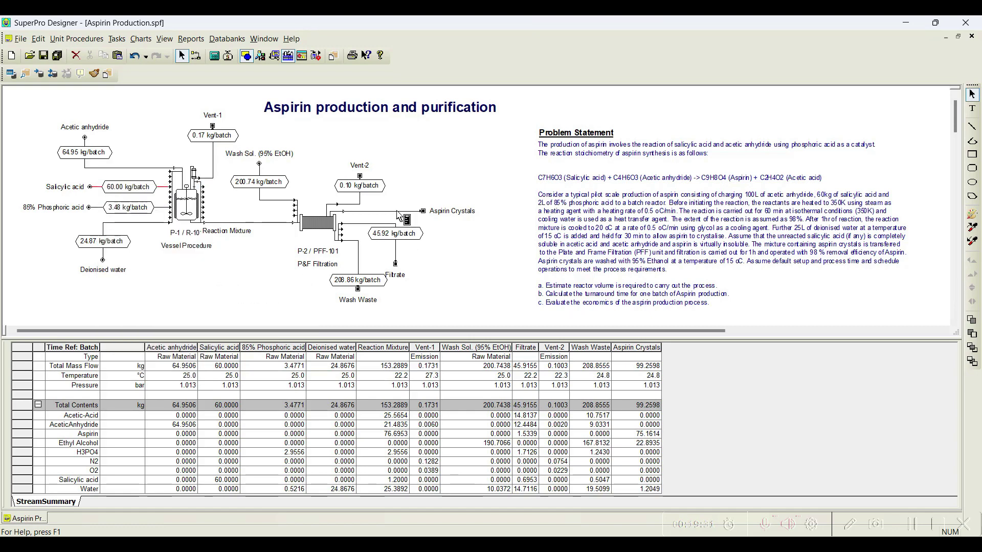
pyautogui.rightClick(396, 212)
pyautogui.moveTo(521, 312)
pyautogui.click(563, 330)
pyautogui.click(498, 162)
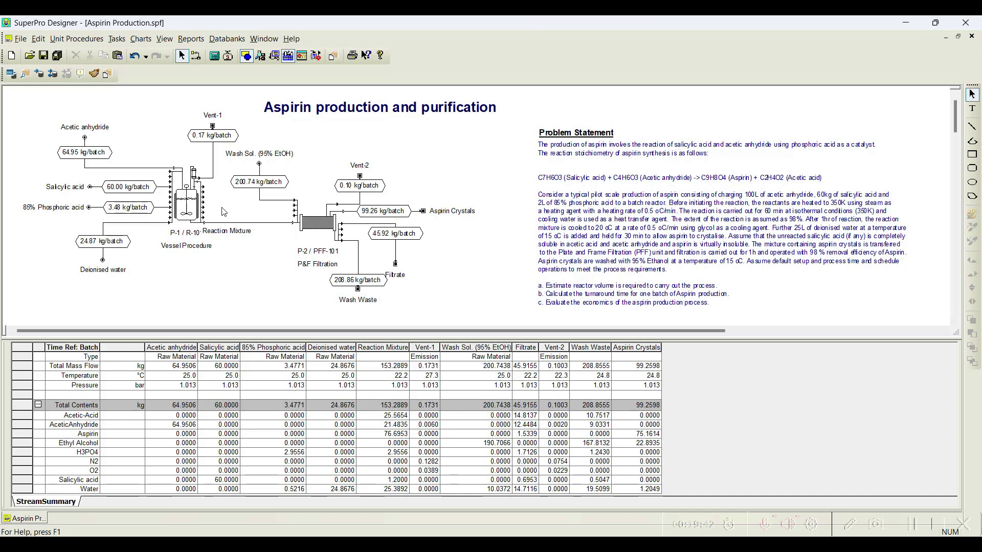
# Apply the copied mass-tag style to the Reaction Mixture stream, showing 153.29 kg/batch.
pyautogui.rightClick(236, 224)
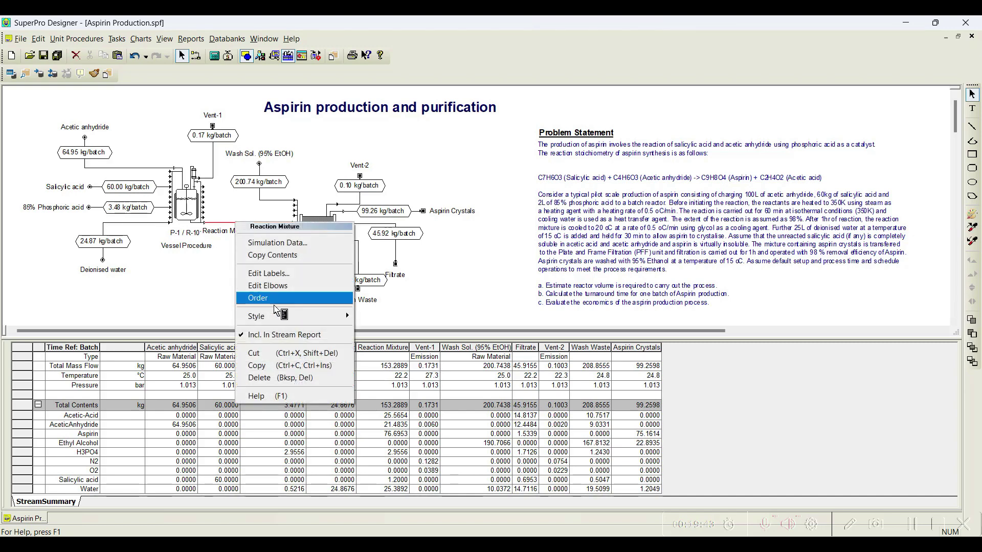
pyautogui.moveTo(346, 316)
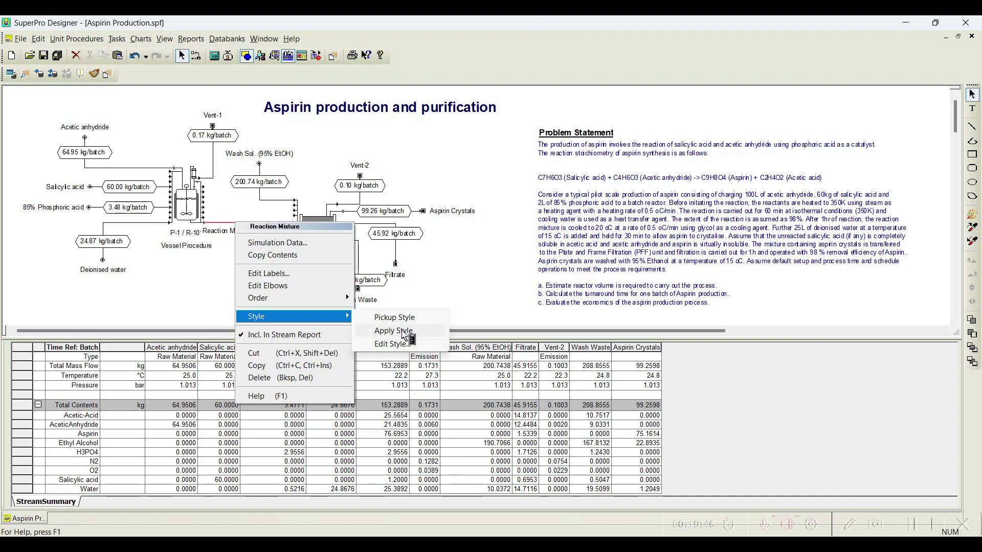
pyautogui.click(391, 344)
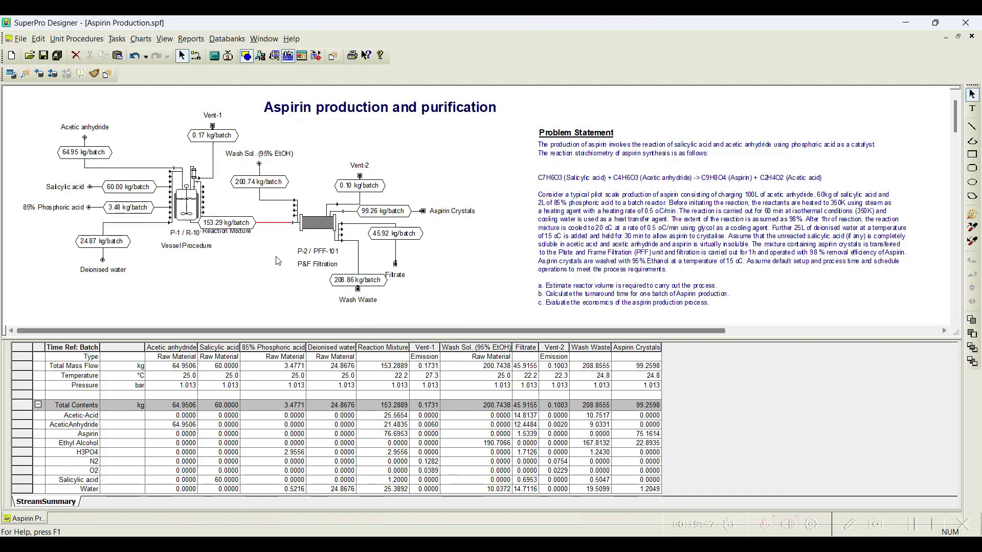
# Set the Reaction Mixture info tag location to Horizontal Near Destination.
pyautogui.rightClick(270, 224)
pyautogui.moveTo(318, 318)
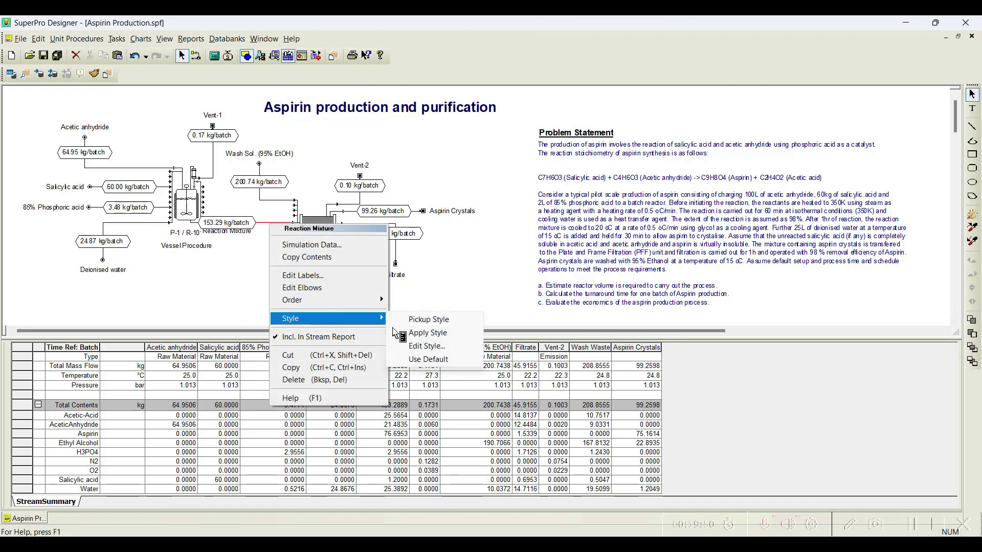
pyautogui.click(427, 345)
pyautogui.click(472, 148)
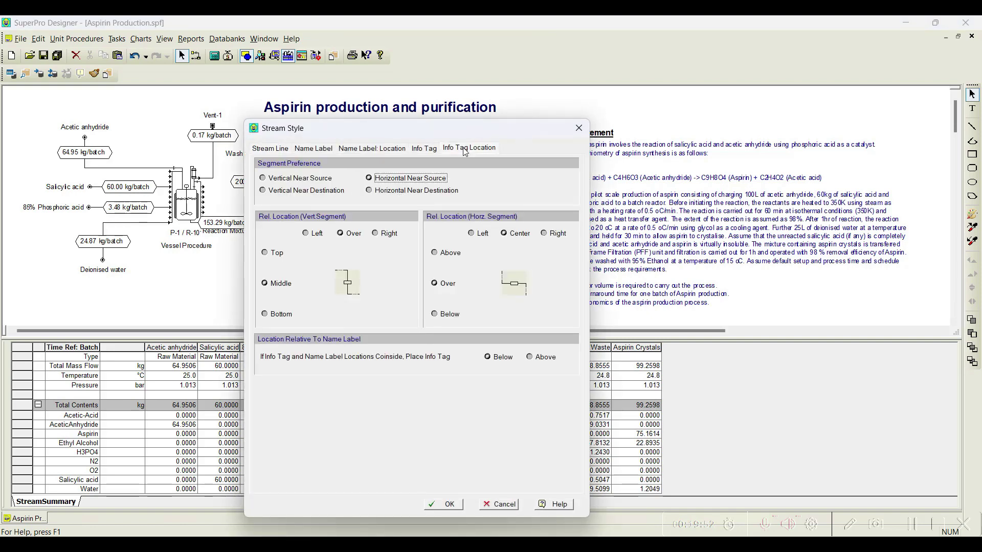
pyautogui.click(400, 191)
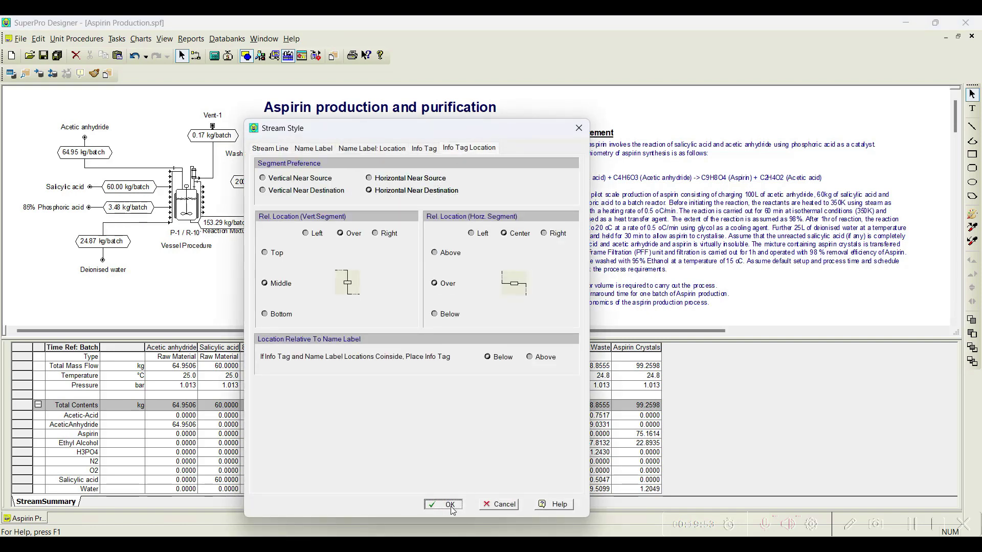
pyautogui.click(444, 504)
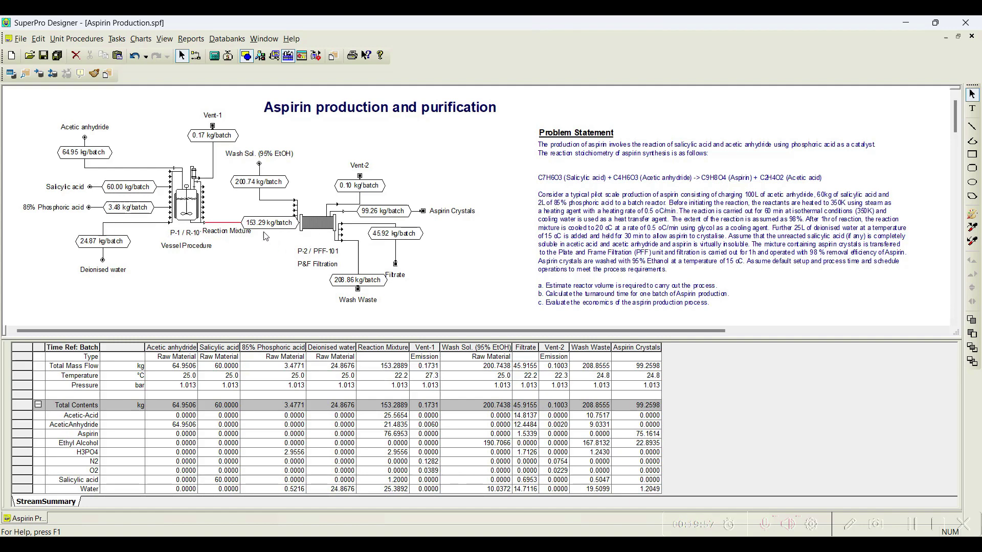
pyautogui.click(137, 171)
# Shift the P-2 / PFF-101 filter unit slightly to the right.
pyautogui.click(317, 226)
pyautogui.moveTo(316, 225); pyautogui.dragTo(337, 227)
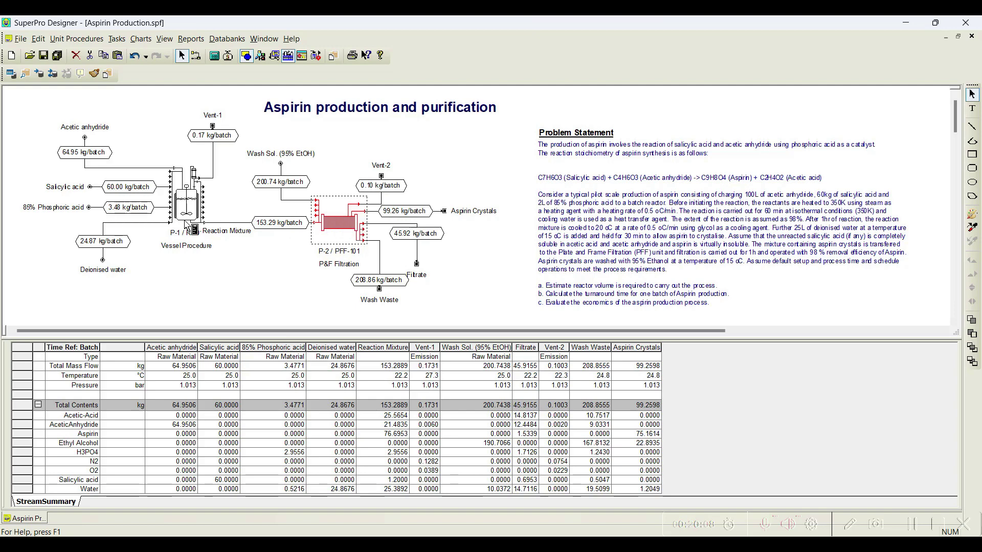
pyautogui.click(212, 277)
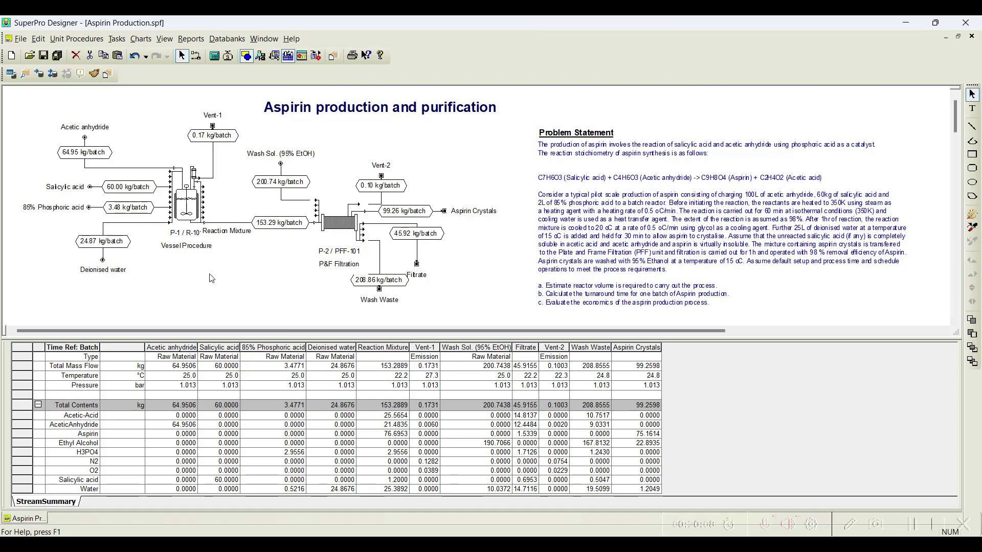
# Move the Deionised water line's segment left and nudge the title up-left.
pyautogui.click(119, 225)
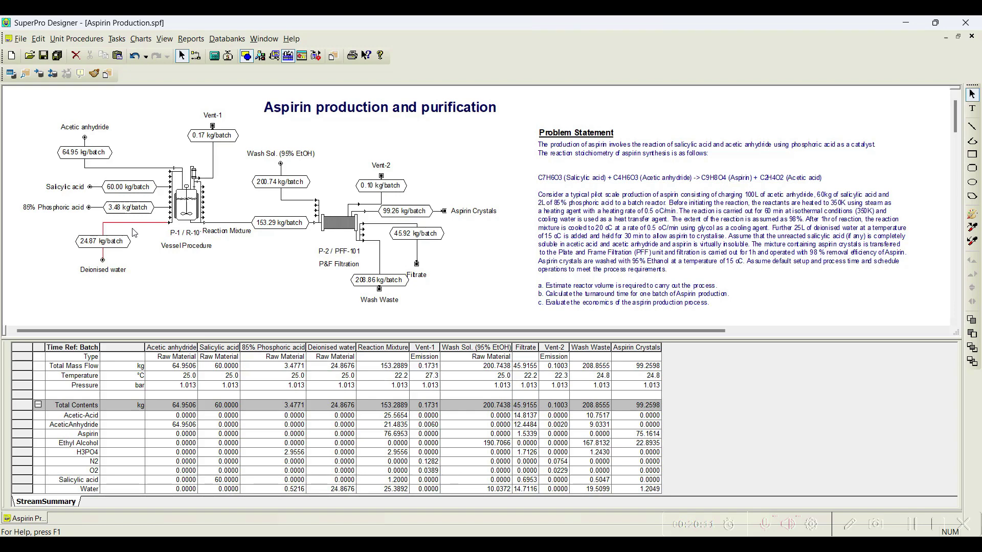
pyautogui.rightClick(134, 224)
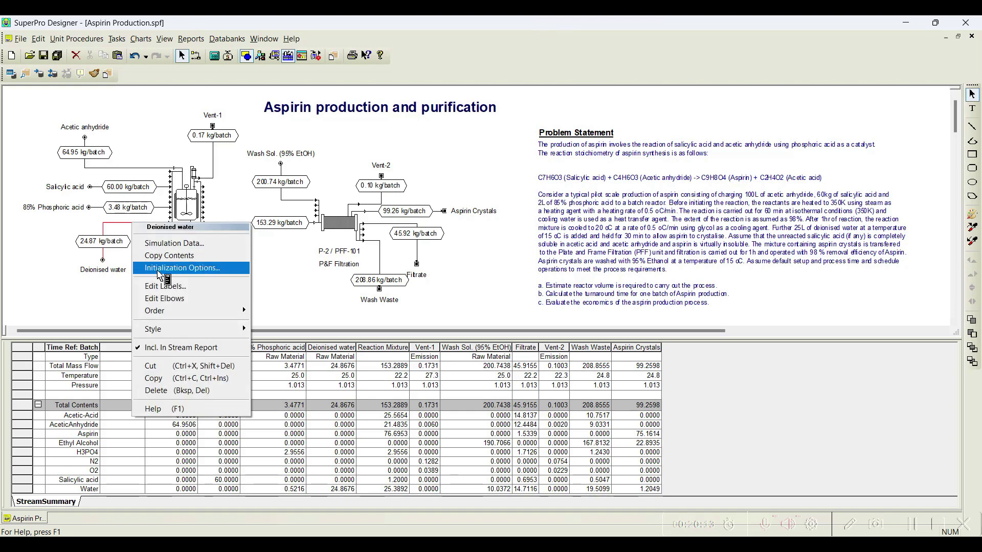
pyautogui.click(175, 300)
pyautogui.moveTo(102, 223); pyautogui.dragTo(88, 266)
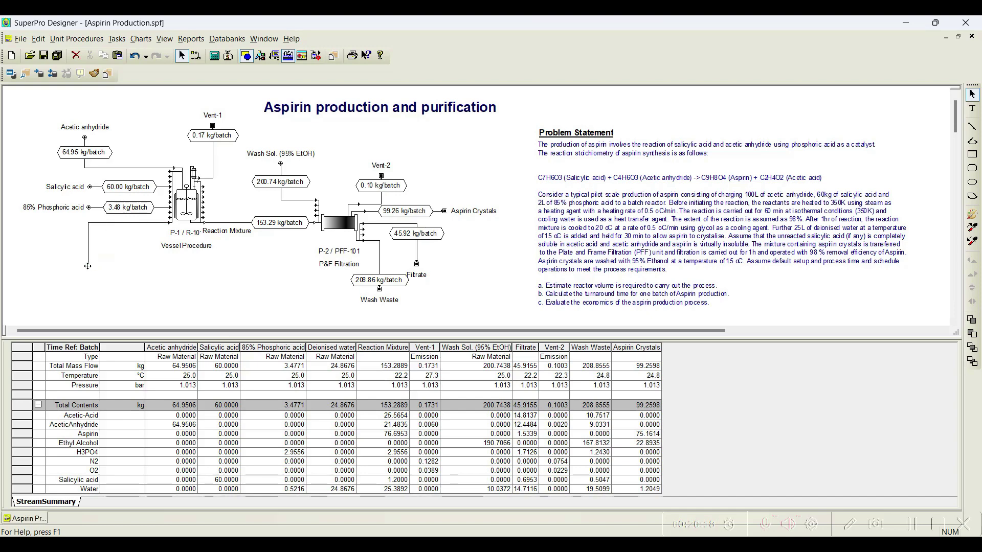
pyautogui.click(148, 282)
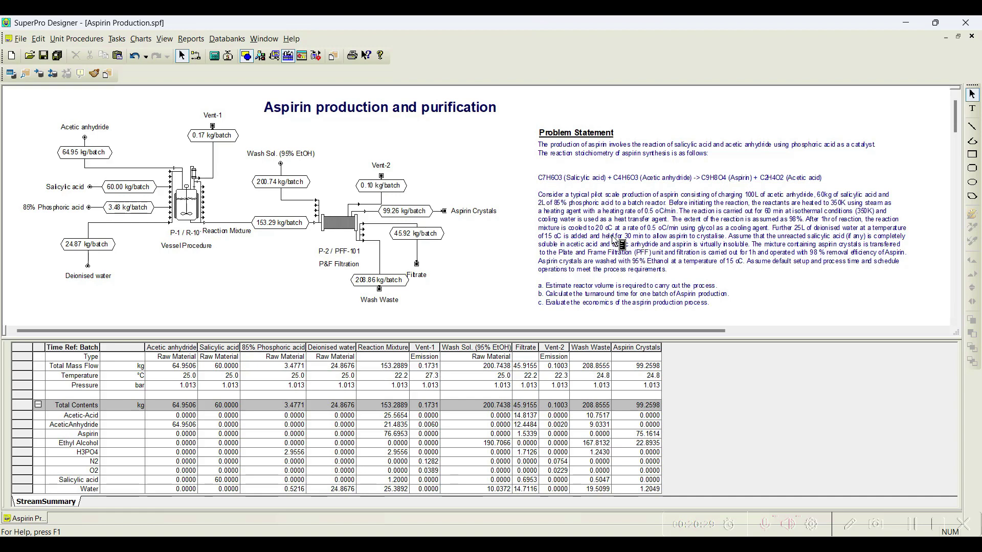
pyautogui.moveTo(345, 105); pyautogui.dragTo(325, 105)
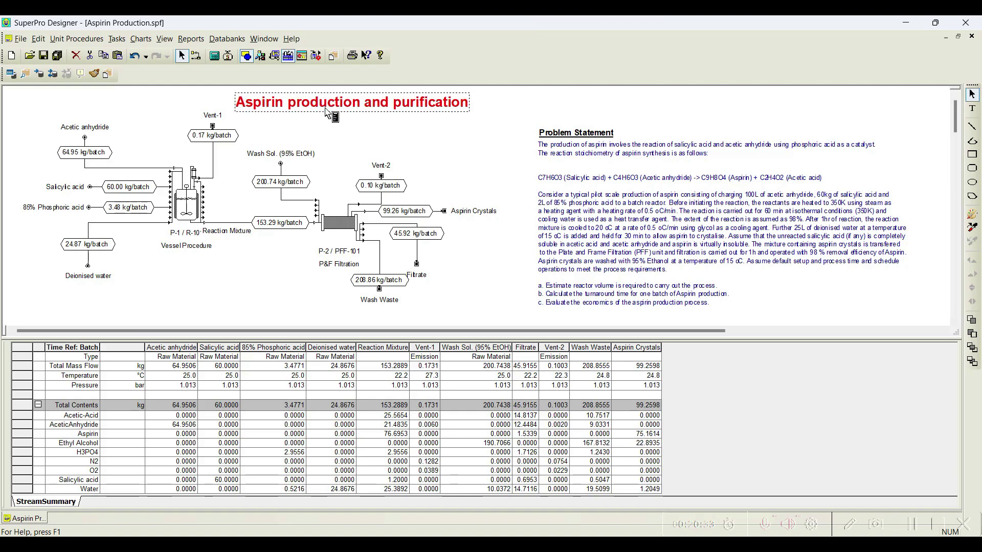
pyautogui.click(245, 291)
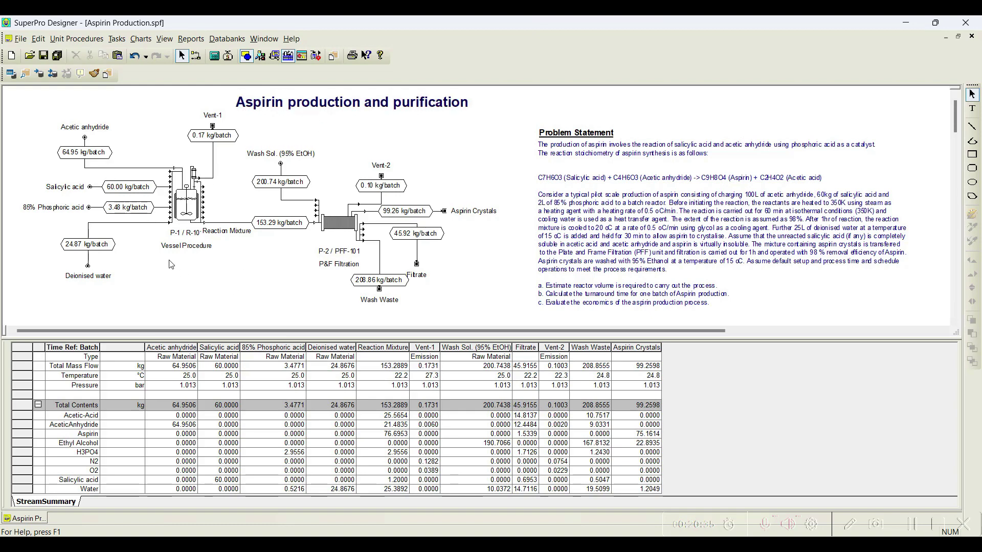